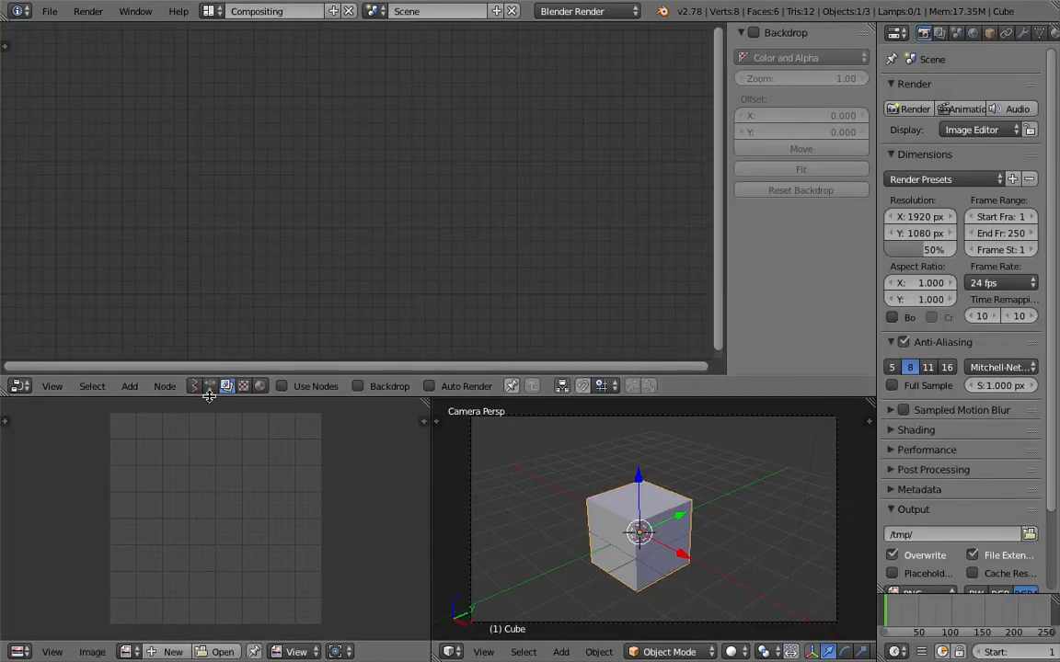
Step: Create a new Sverchok node tree in the node editor and add a Reroute node
left_click(194, 386)
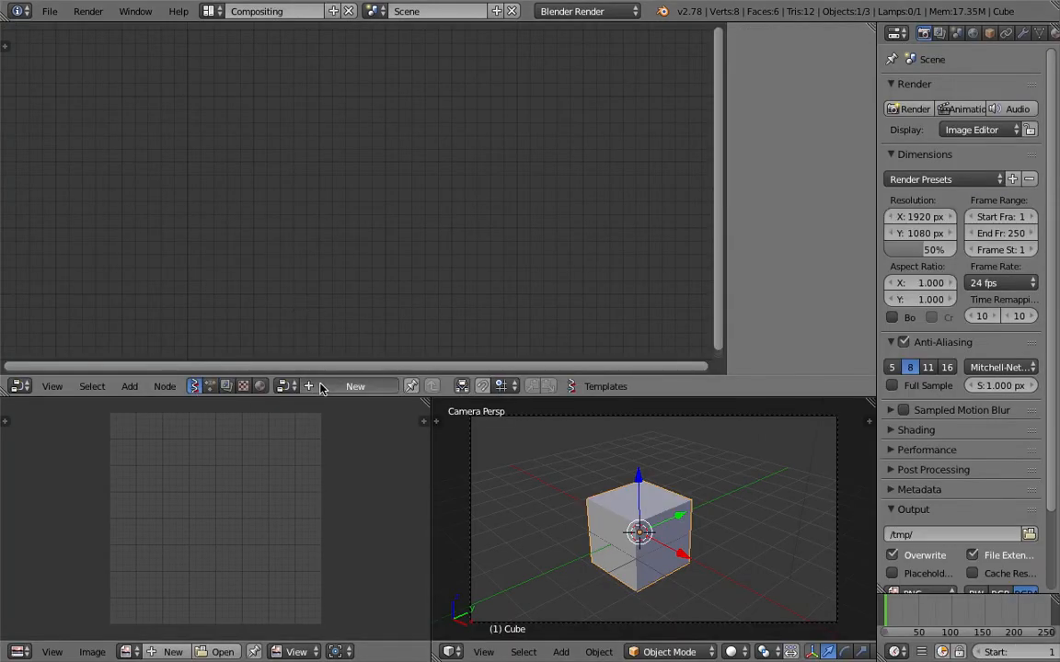
left_click(355, 387)
key("shift+a")
left_click(332, 200)
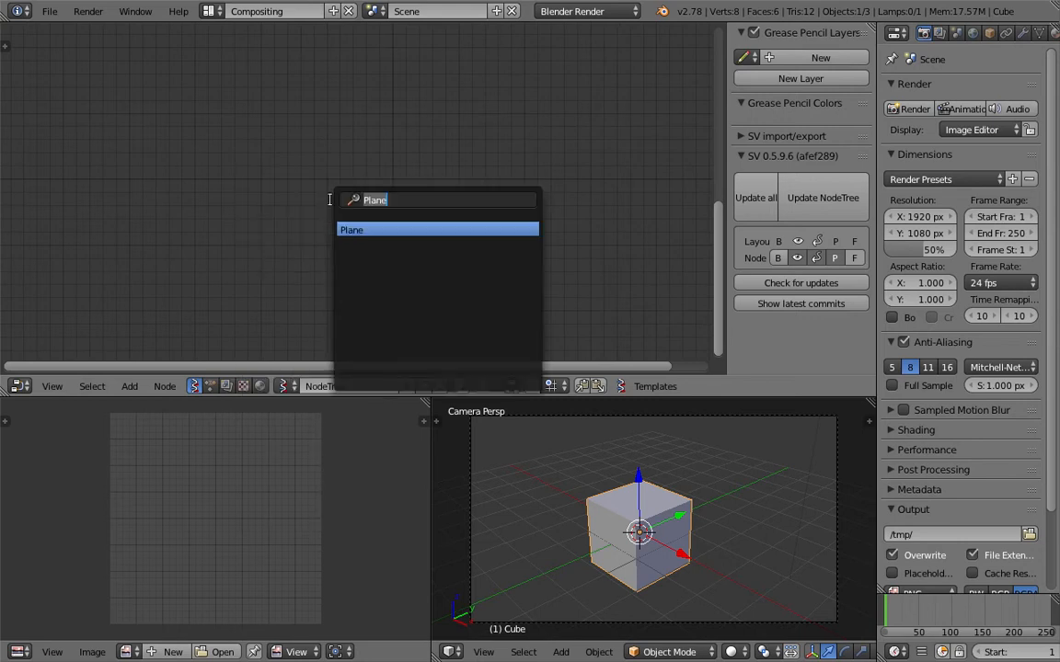
type("rero")
left_click(401, 230)
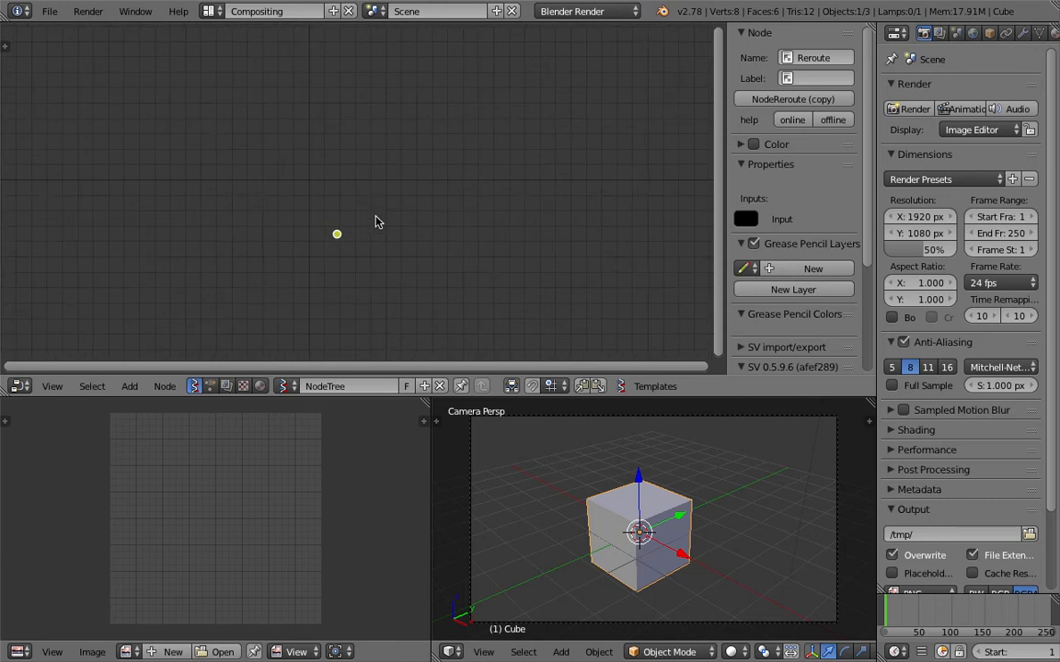
Step: Add a Vector Rewire node and collapse the node editor's properties sidebar
key("shift+a")
left_click(390, 178)
type("rew")
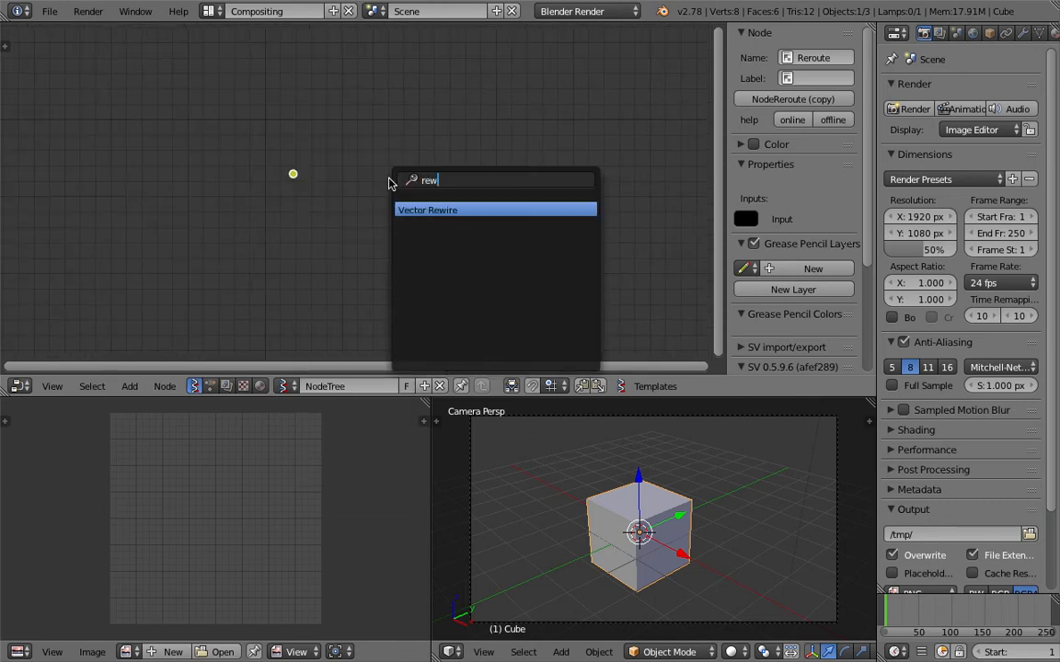
key("Return")
left_click(351, 163)
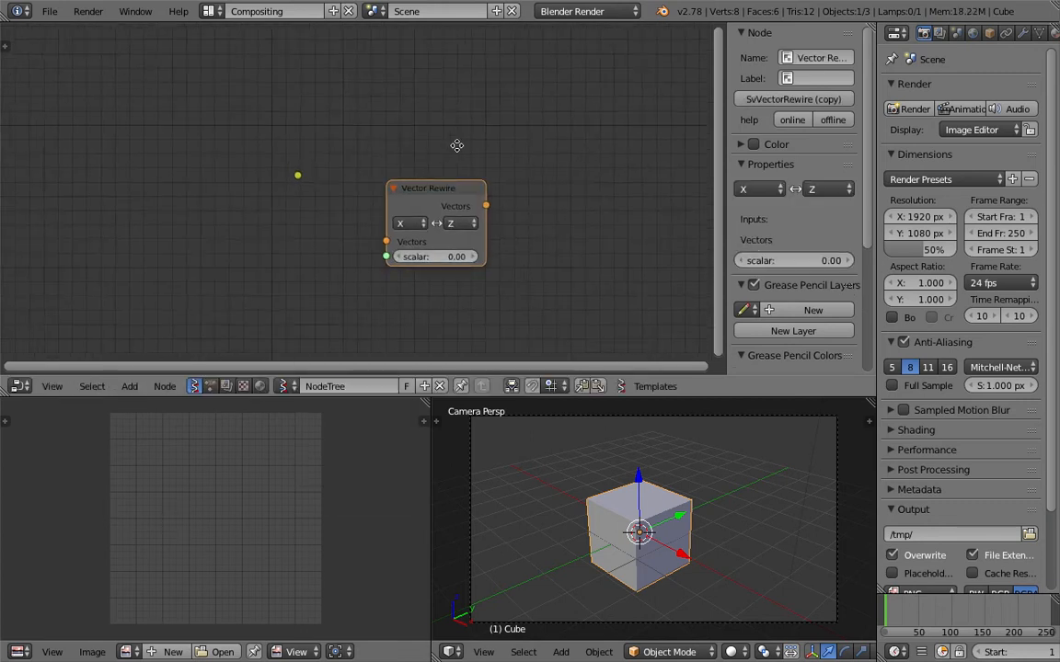
left_click_drag(726, 137, 929, 135)
scroll(587, 144, "up", 2)
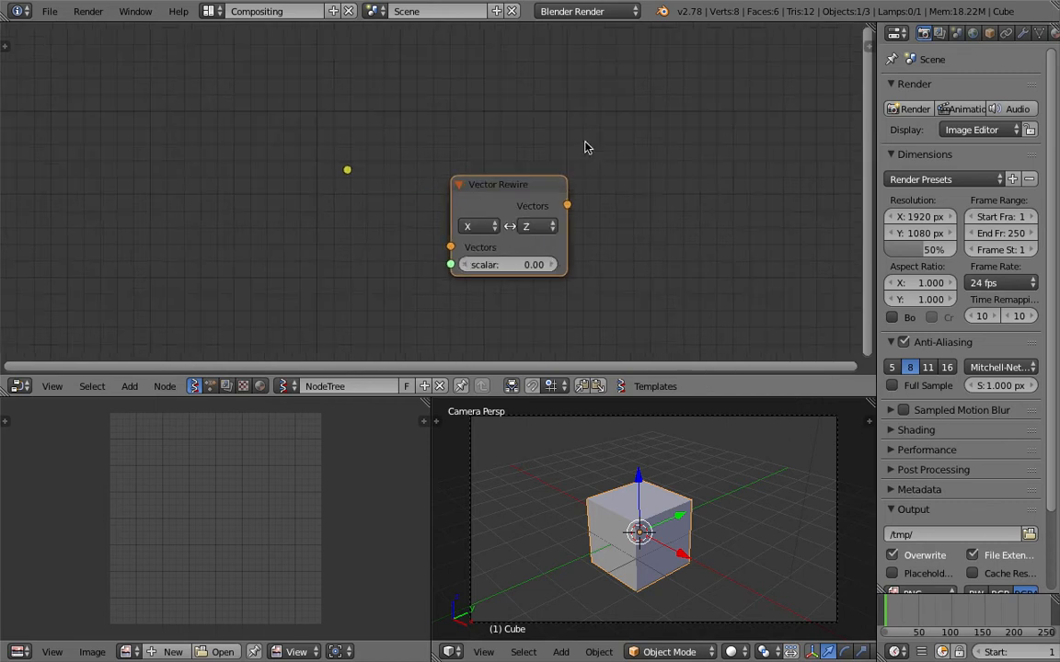
Step: Arrange the two nodes so that the Reroute sits above the Vector Rewire node
left_click_drag(506, 191, 446, 192)
left_click(349, 173)
key("g")
left_click(465, 129)
scroll(565, 195, "down", 1)
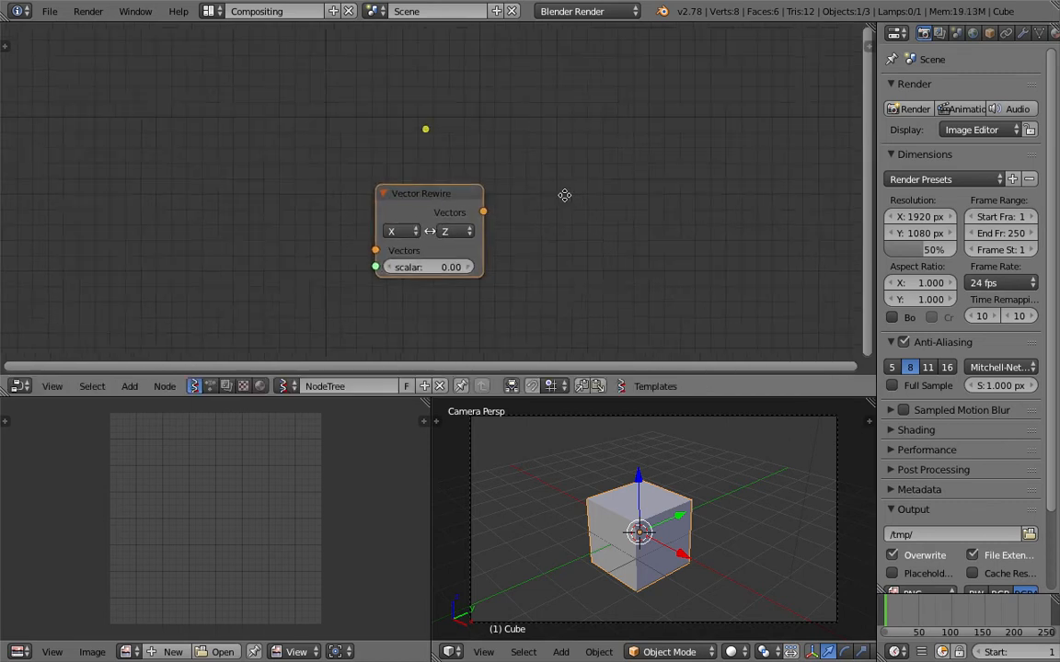
middle_click_drag(565, 195, 518, 186)
scroll(521, 187, "up", 1)
middle_click_drag(396, 211, 430, 193)
scroll(436, 193, "down", 1)
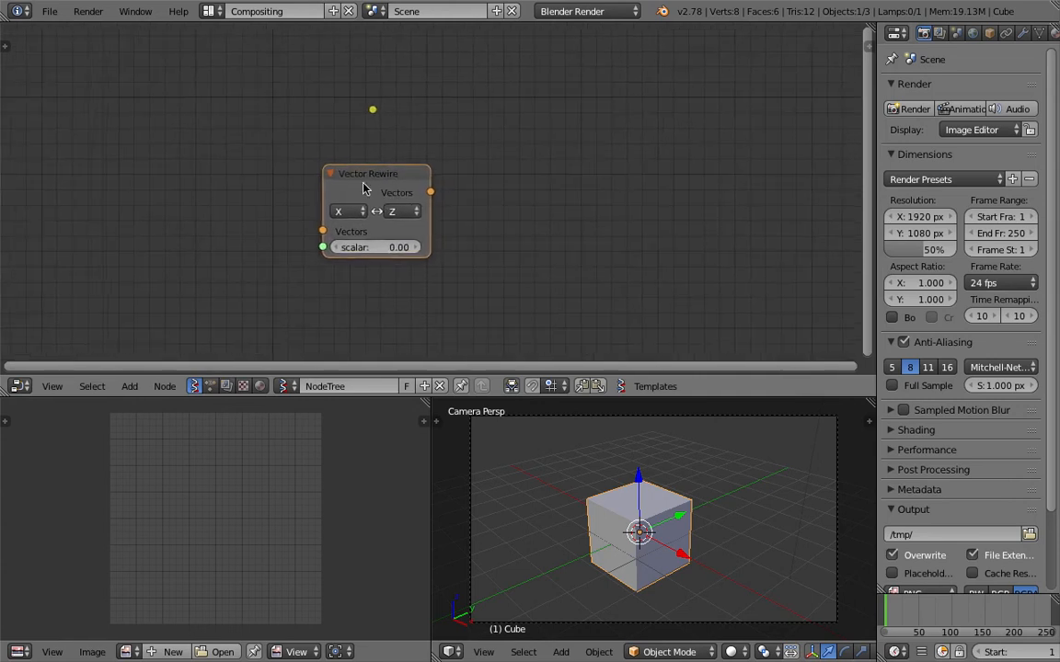
left_click_drag(377, 177, 375, 174)
left_click(353, 208)
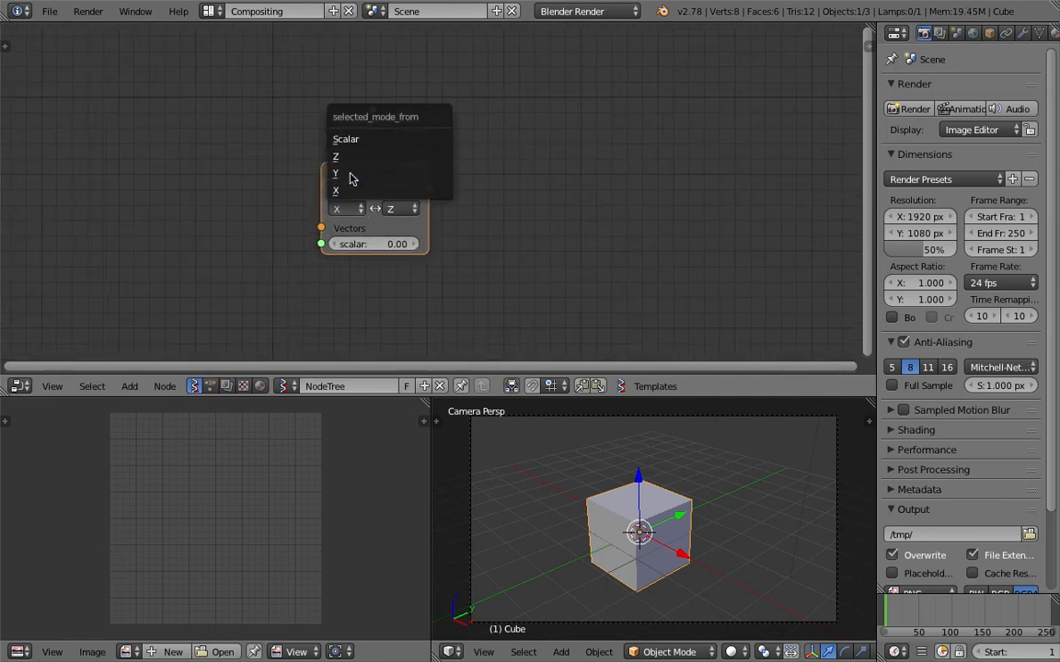
left_click(397, 209)
left_click(361, 212)
middle_click_drag(538, 173, 452, 182)
Step: Save the Blender file to the Desktop as sv_vector_rewire_001
key("ctrl+shift+s")
left_click(401, 74)
type("sv_vector_re")
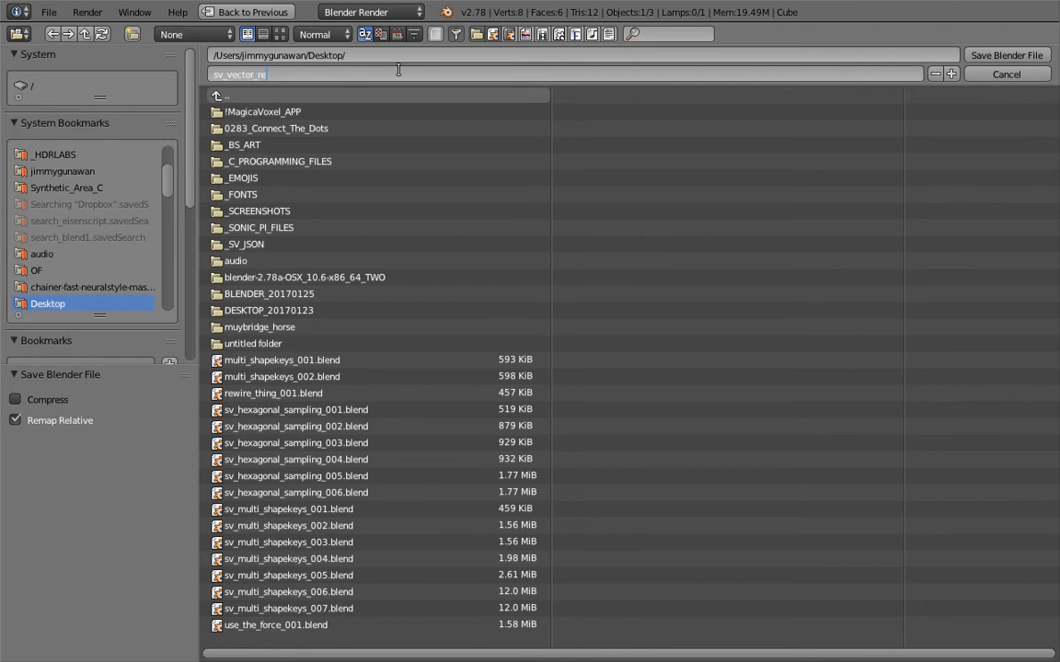
type("wire_001")
key("Return")
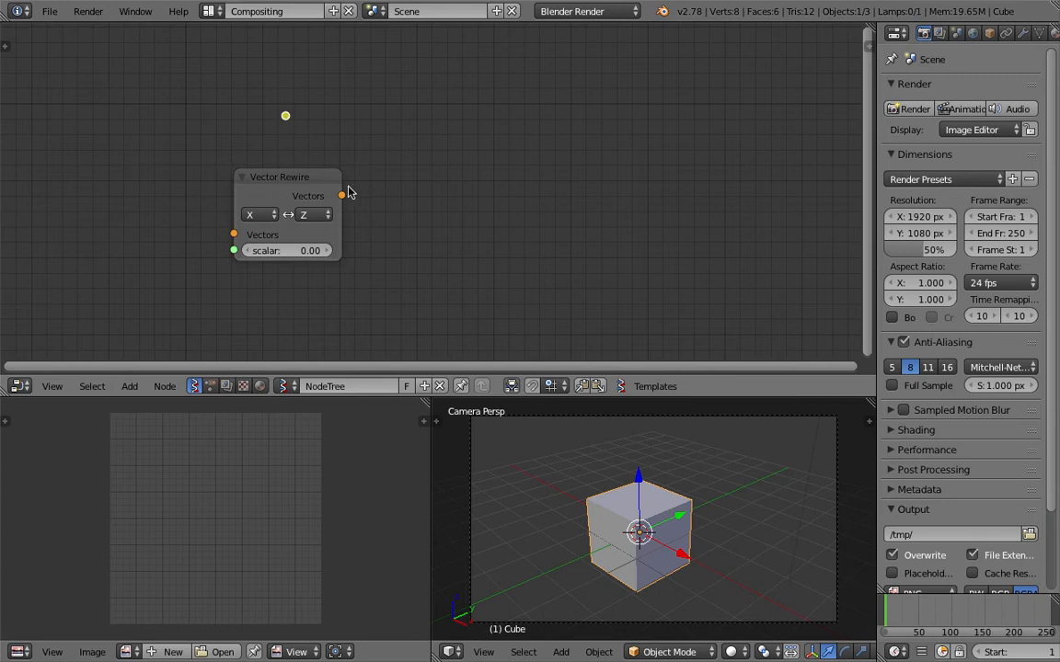
Step: Examine the source and target axis options of the Vector Rewire node
key("shift+a")
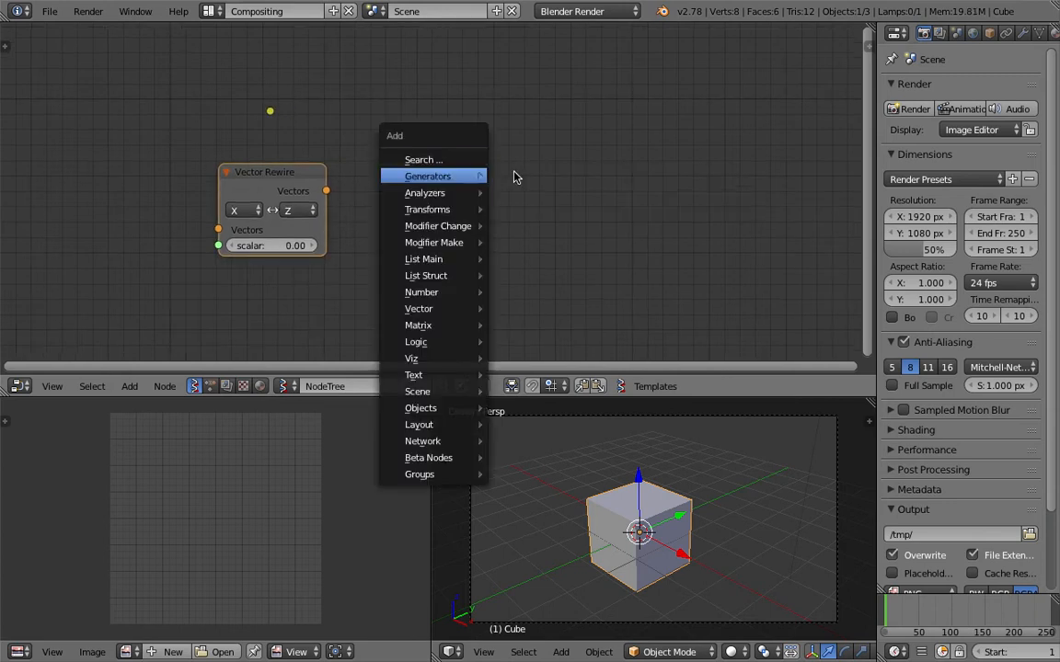
mouse_move(457, 177)
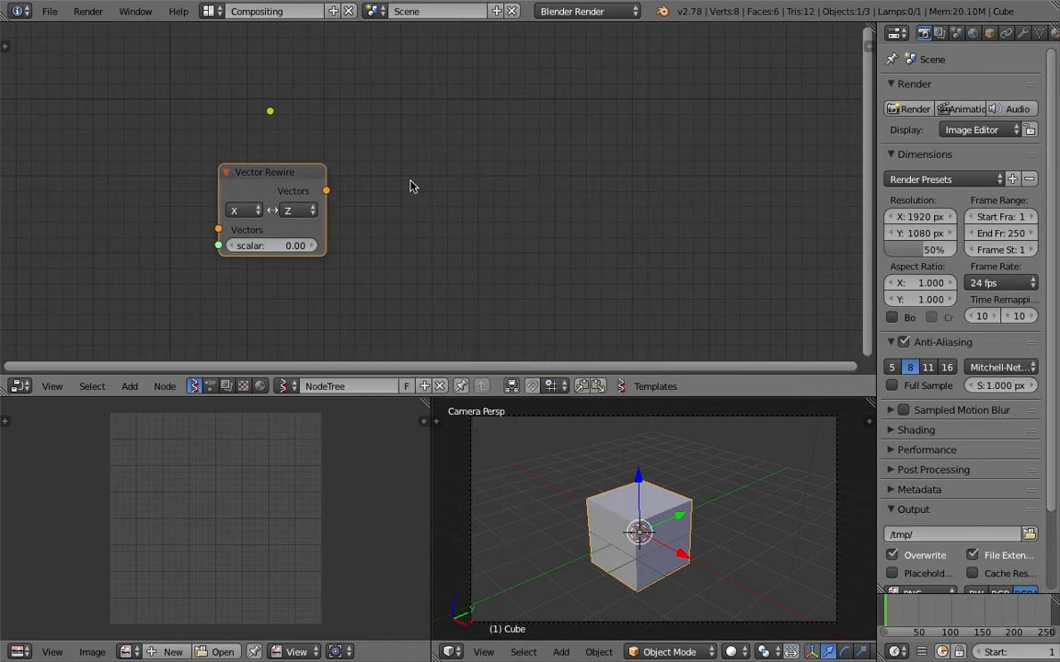
left_click_drag(265, 180, 378, 184)
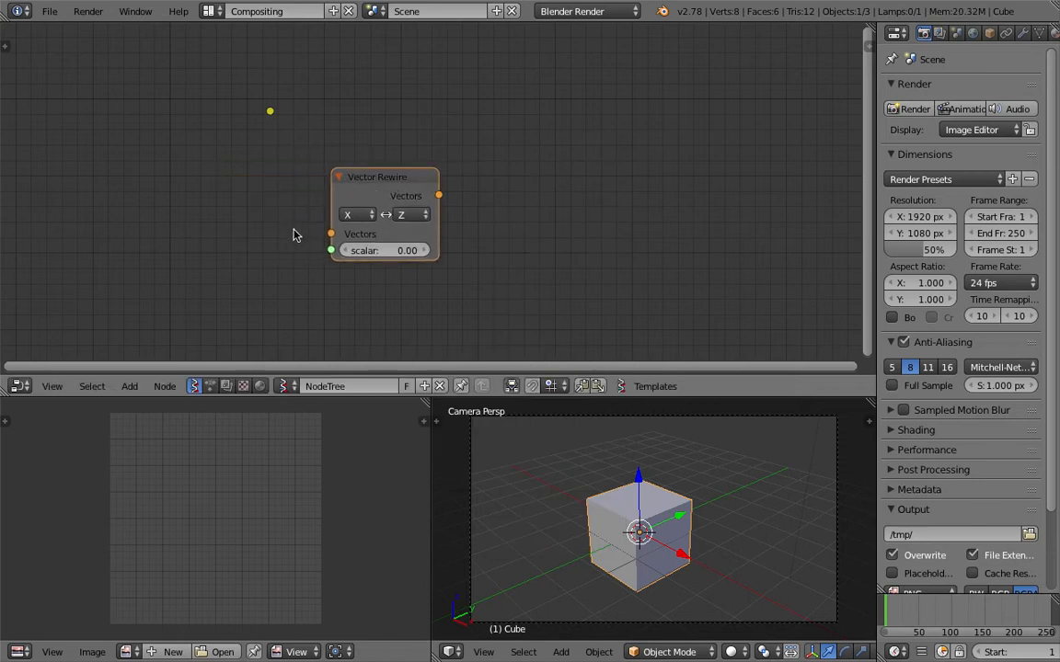
left_click(364, 215)
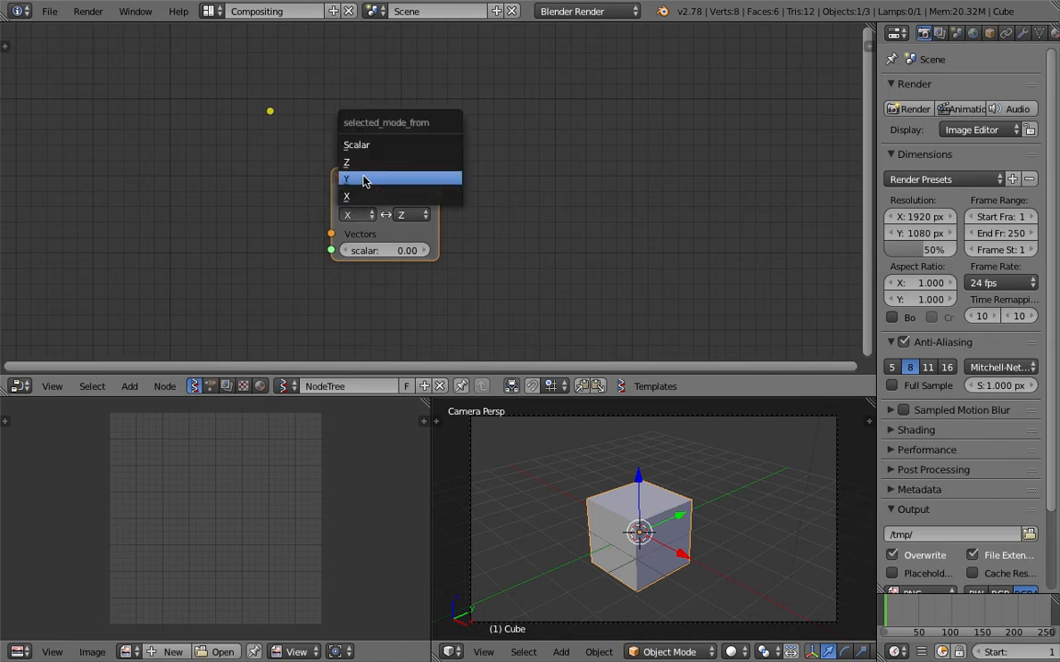
left_click(407, 221)
left_click(353, 219)
left_click(422, 219)
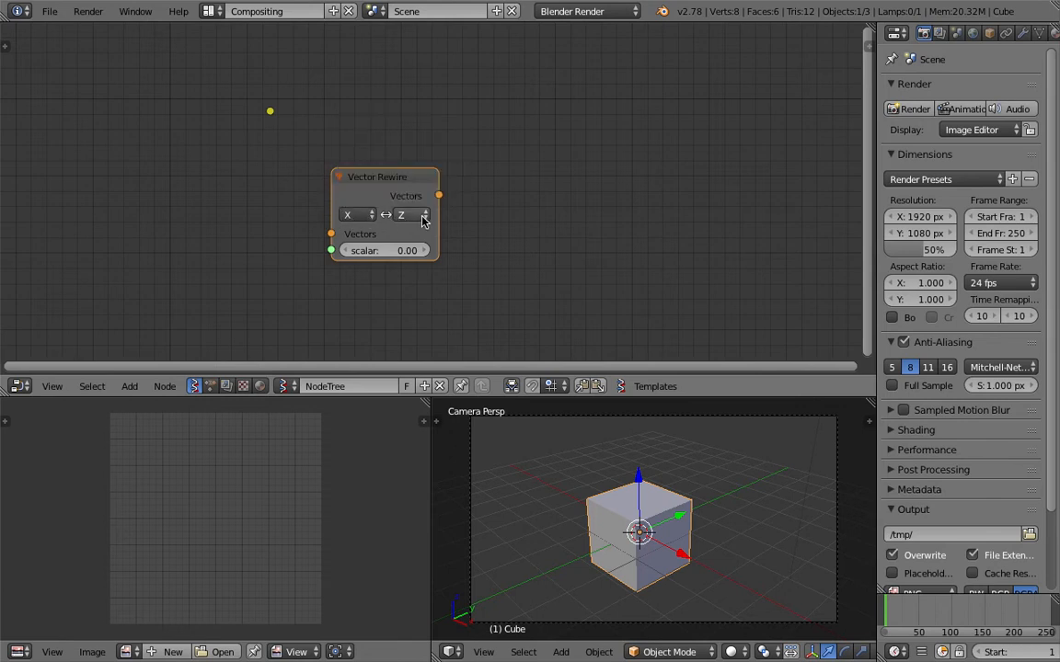
left_click(422, 219)
left_click(368, 215)
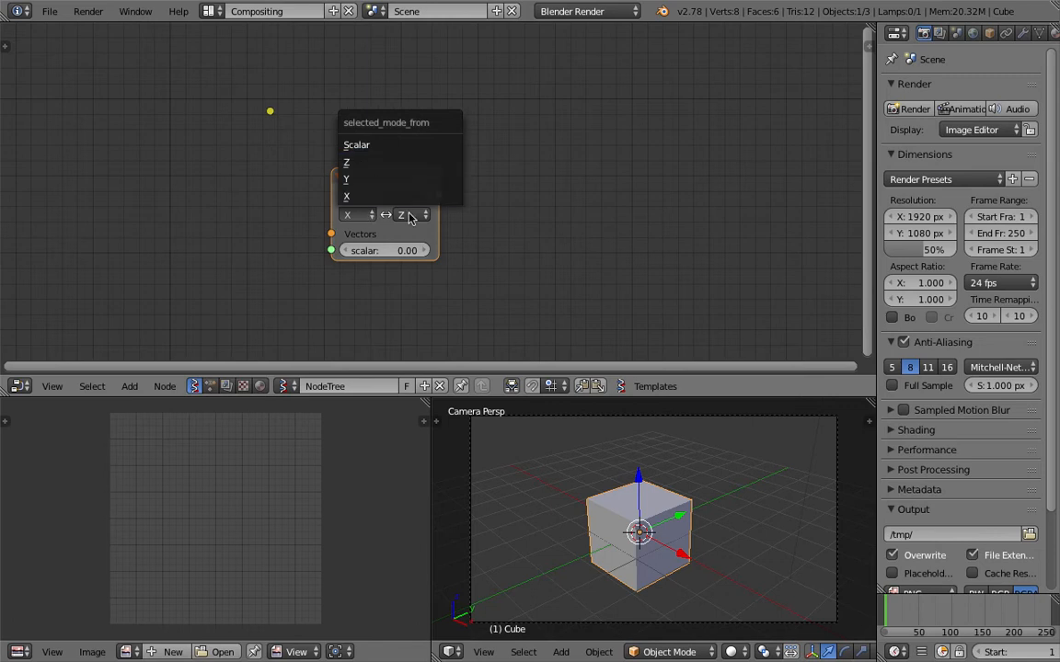
middle_click_drag(559, 177, 512, 175)
Step: Select and delete all default objects in the 3D scene
middle_click_drag(626, 473, 631, 482)
scroll(631, 488, "down", 4)
key("a")
key("x")
left_click(674, 472)
key("shift+a")
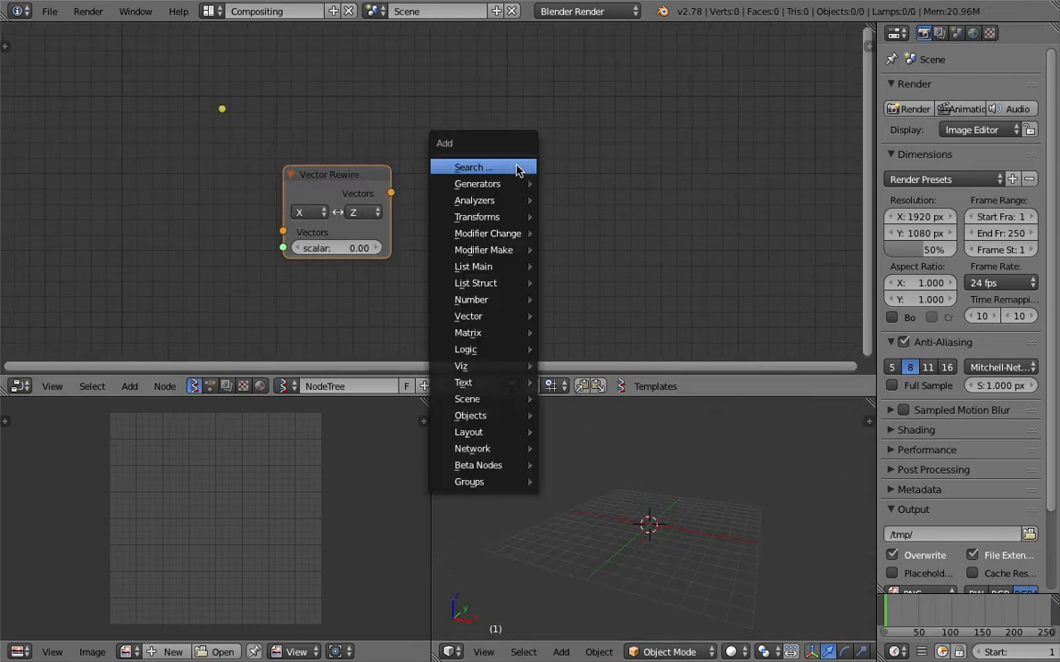
mouse_move(517, 183)
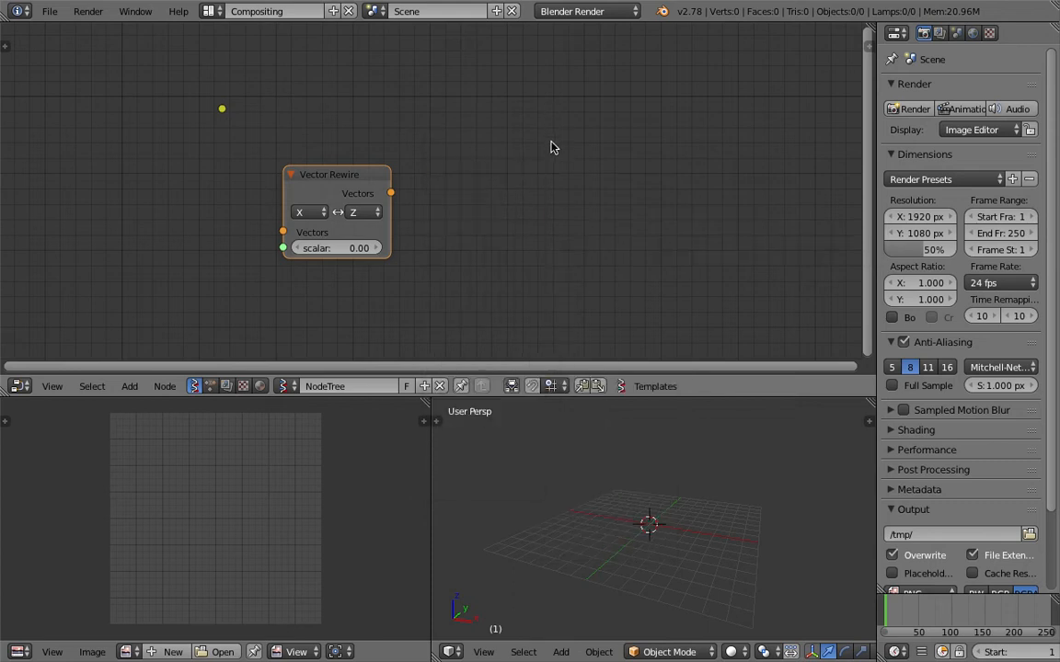
key("shift+a")
mouse_move(549, 168)
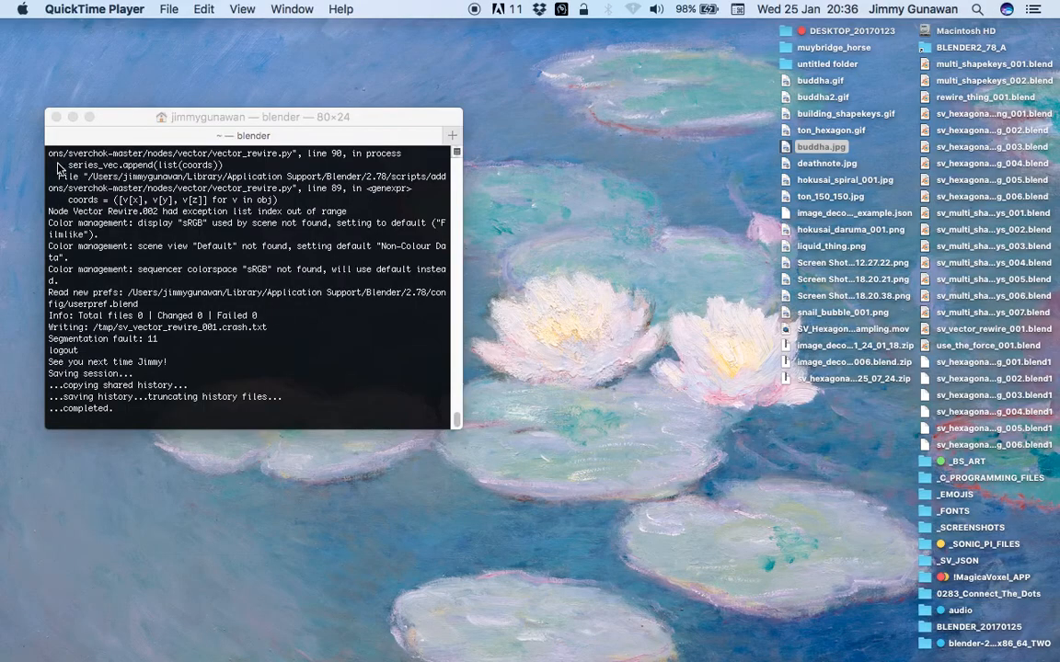
Step: Open the BLENDER2_78_A folder from the desktop in Finder and dismiss the Blender problem report
left_click(56, 117)
left_click(966, 46)
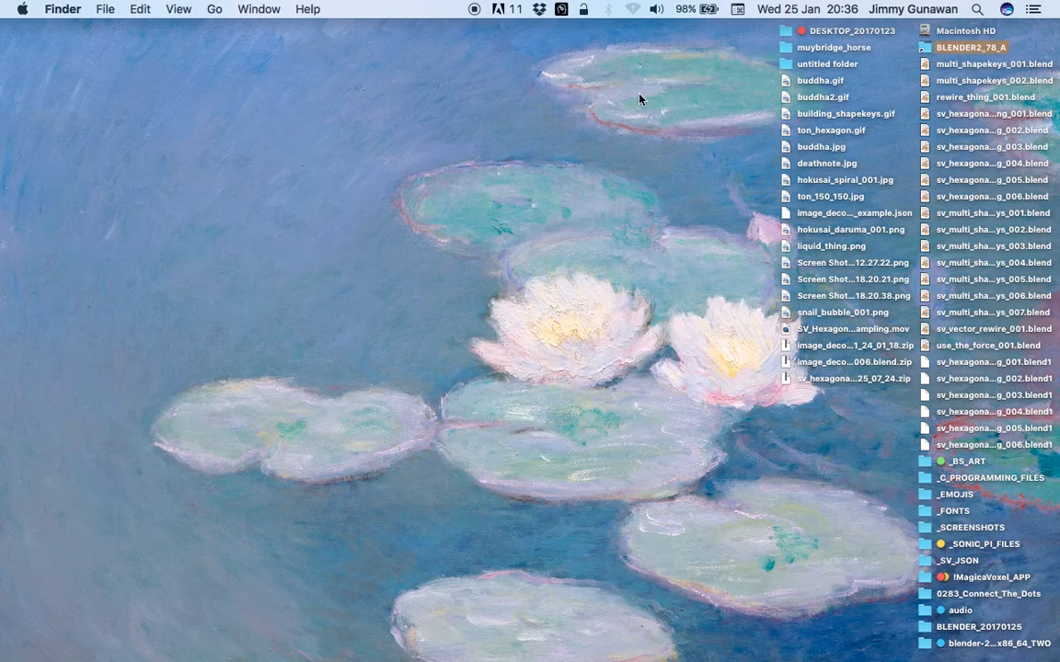
key("super+o")
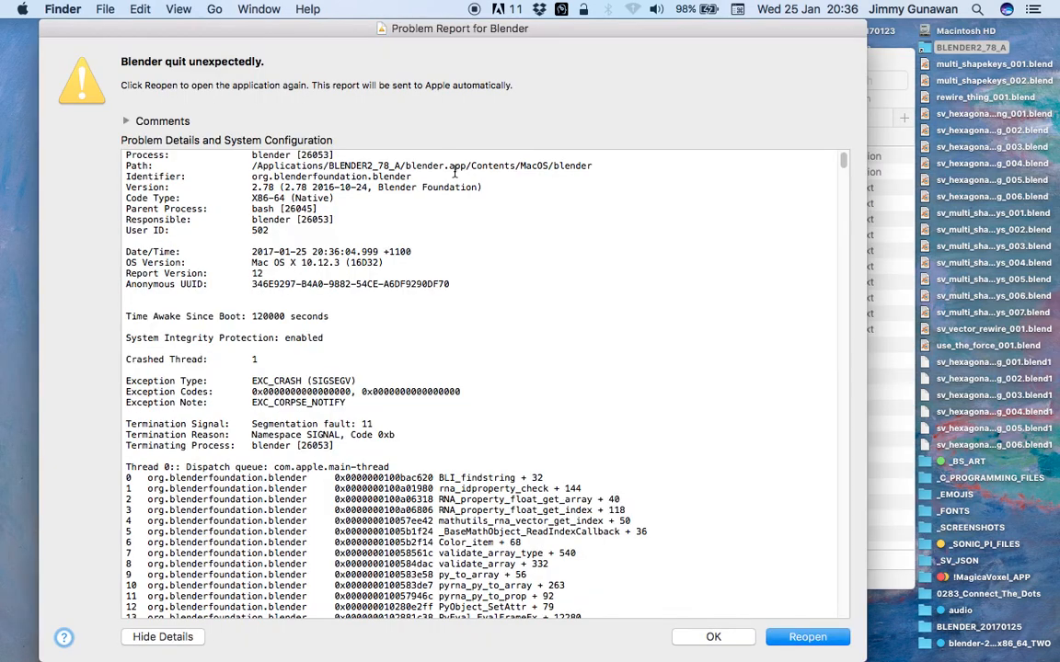
left_click(719, 638)
Step: Show the package contents of blender.app and launch the blender executable inside Contents/MacOS
right_click(419, 163)
left_click(464, 182)
left_click(376, 156)
left_click(393, 188)
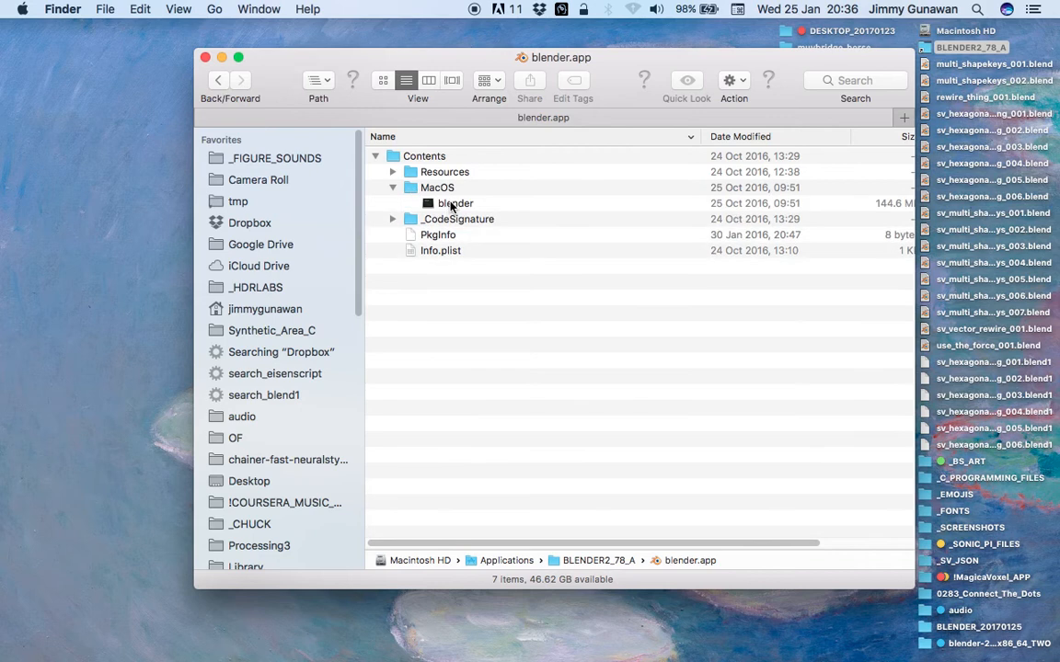
double_click(450, 203)
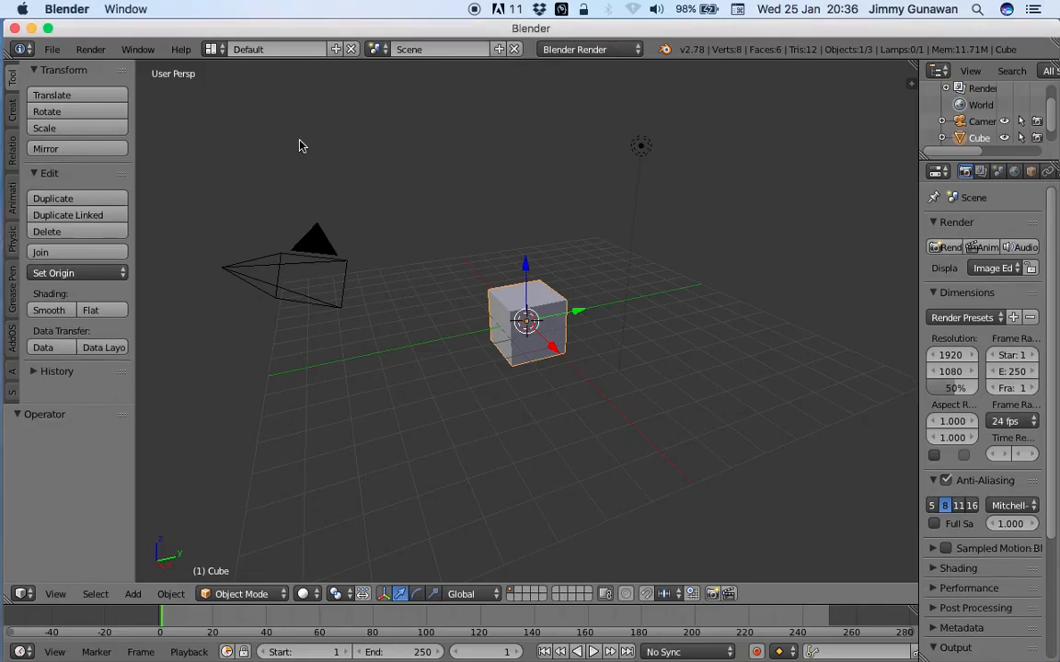
Step: Reopen the recent file sv_vector_rewire_001.blend in Blender
left_click(52, 49)
mouse_move(92, 96)
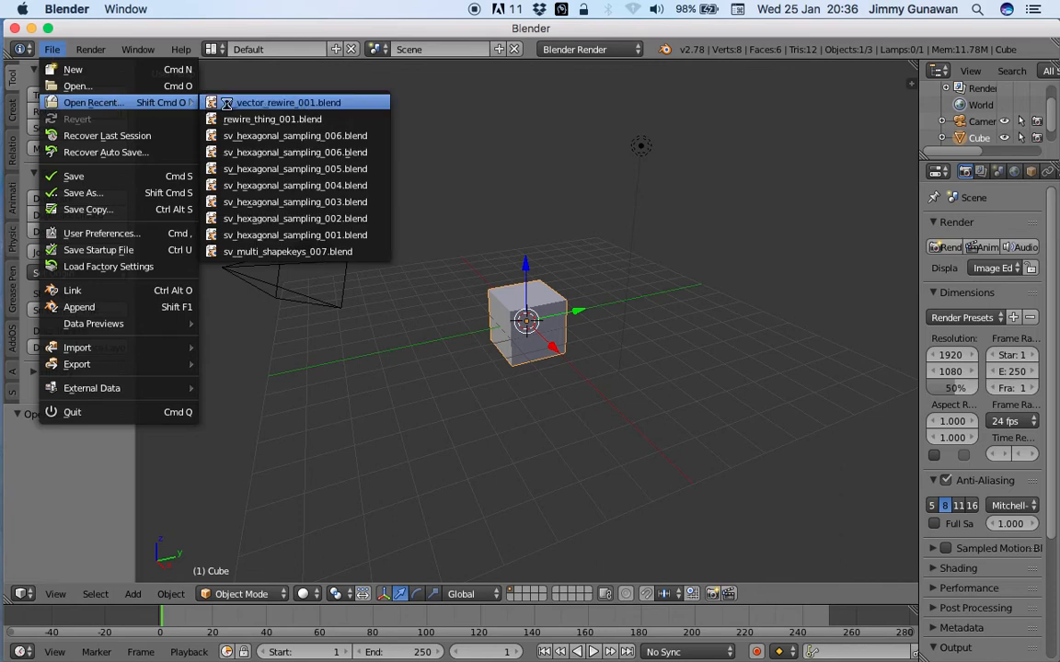
left_click(207, 94)
middle_click_drag(583, 516, 580, 516)
scroll(581, 516, "down", 2)
mouse_move(655, 508)
middle_mouse_down()
mouse_move(594, 502)
mouse_move(659, 504)
middle_mouse_up()
middle_click_drag(590, 500, 710, 489)
middle_click_drag(458, 224, 455, 220)
left_click_drag(283, 138, 307, 137)
middle_click_drag(378, 135, 285, 147)
middle_click_drag(196, 169, 242, 168)
key("shift+a")
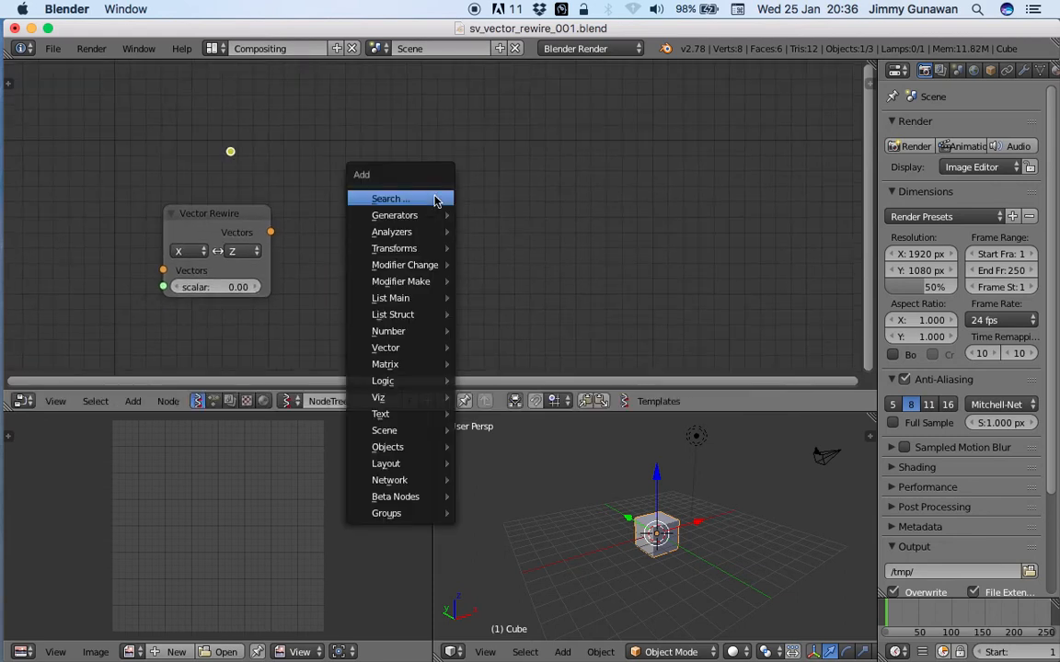
left_click(433, 196)
key("Escape")
Step: Add a Line generator node to the node tree, above and beside the Vector Rewire node
key("shift+a")
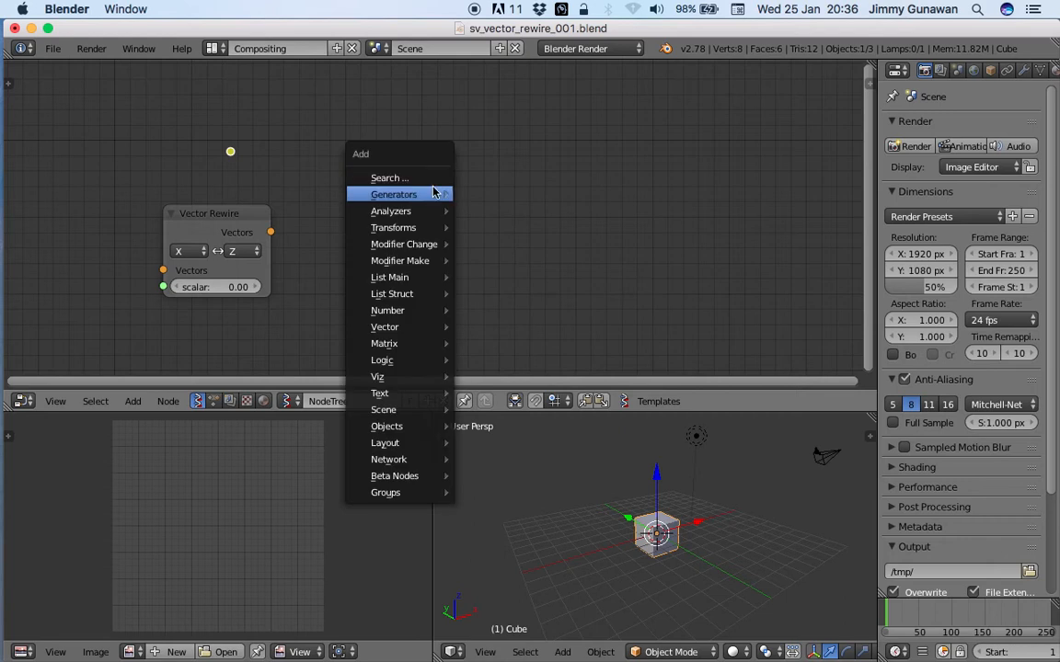
mouse_move(456, 198)
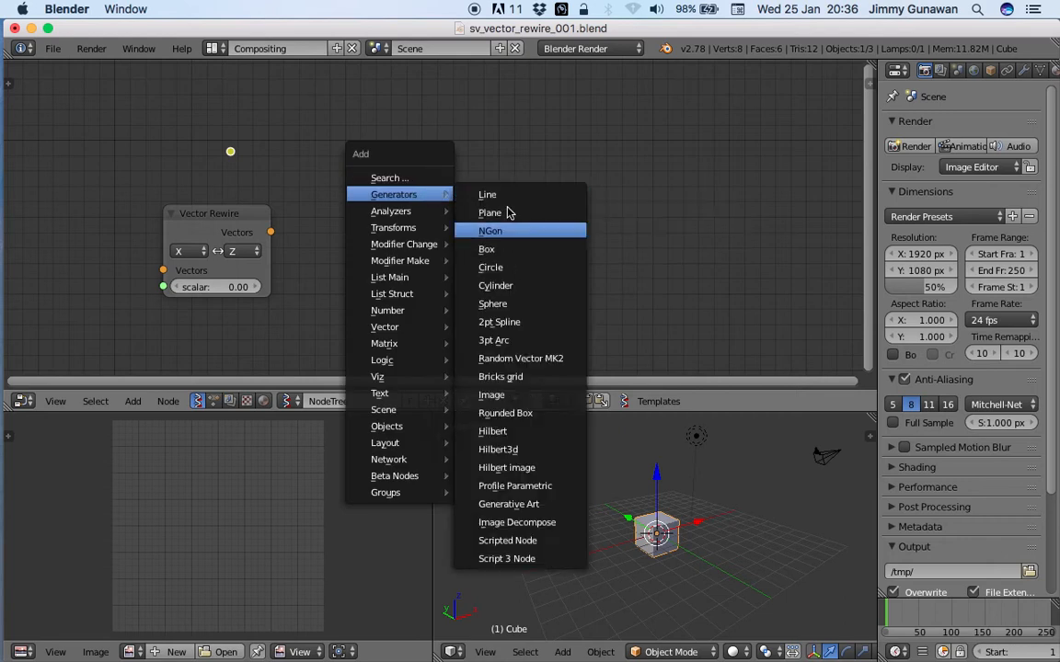
left_click(486, 194)
left_click(375, 141)
Step: Add a Viewer Draw node beside the Line node and connect Line's Vertices output to its vertices input
middle_click_drag(572, 183, 543, 187)
key("shift+a")
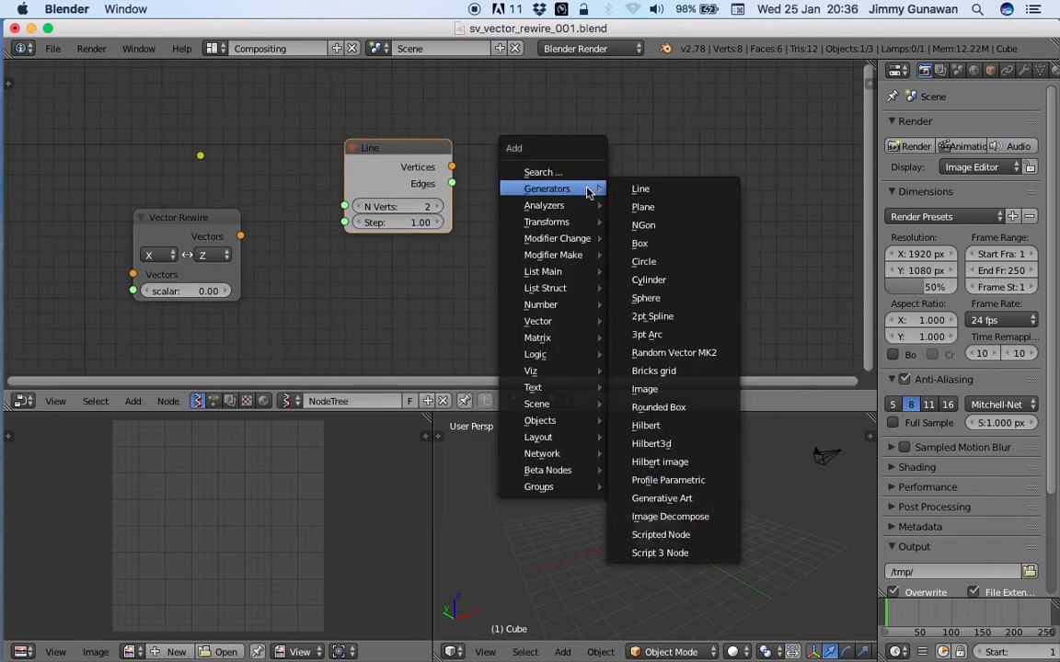
left_click(582, 171)
type("v")
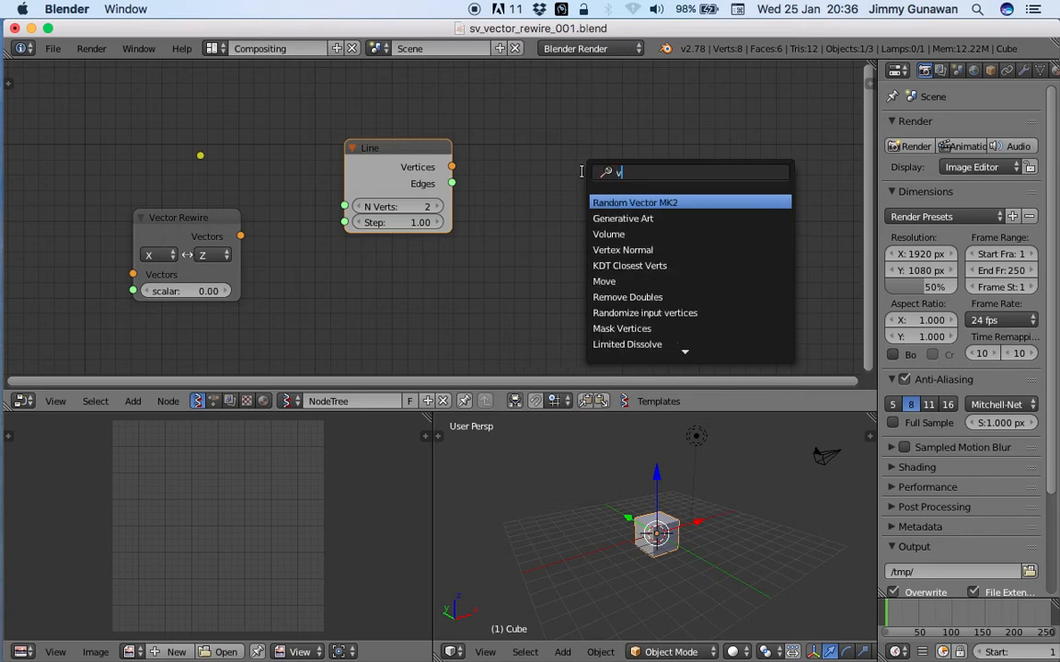
type("ector")
key("BackSpace")
key("BackSpace")
key("BackSpace")
key("BackSpace")
key("BackSpace")
key("BackSpace")
type("vie")
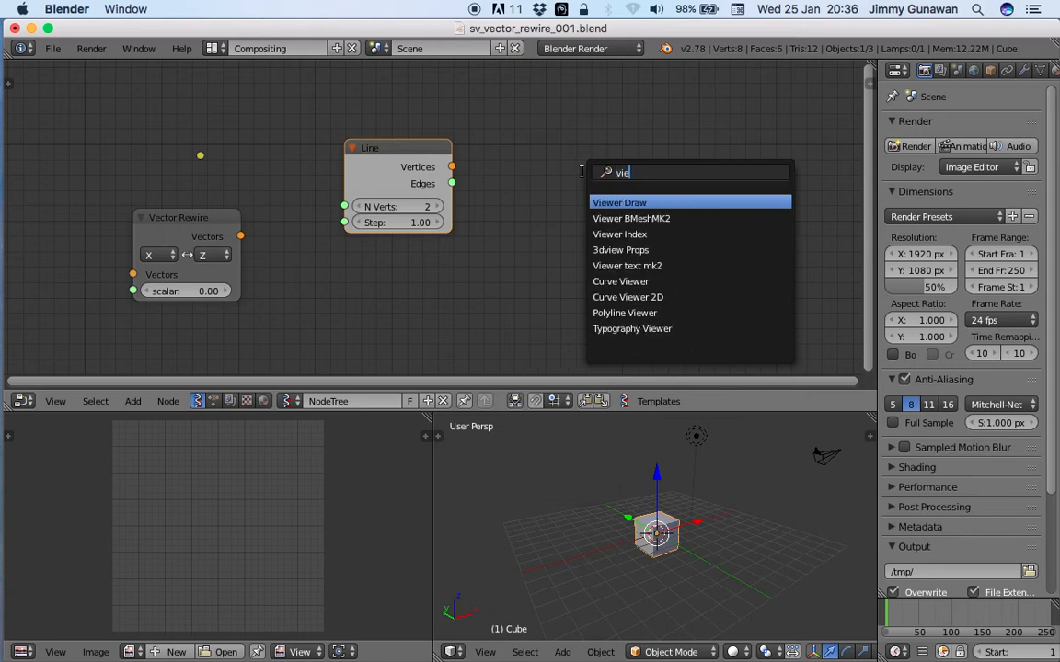
key("Return")
left_click(590, 176)
left_click_drag(452, 166, 587, 257)
Step: Delete the cube, lamp and camera from the 3D scene so only the Line node's points are displayed
middle_click_drag(659, 497, 719, 506)
key("a")
key("a")
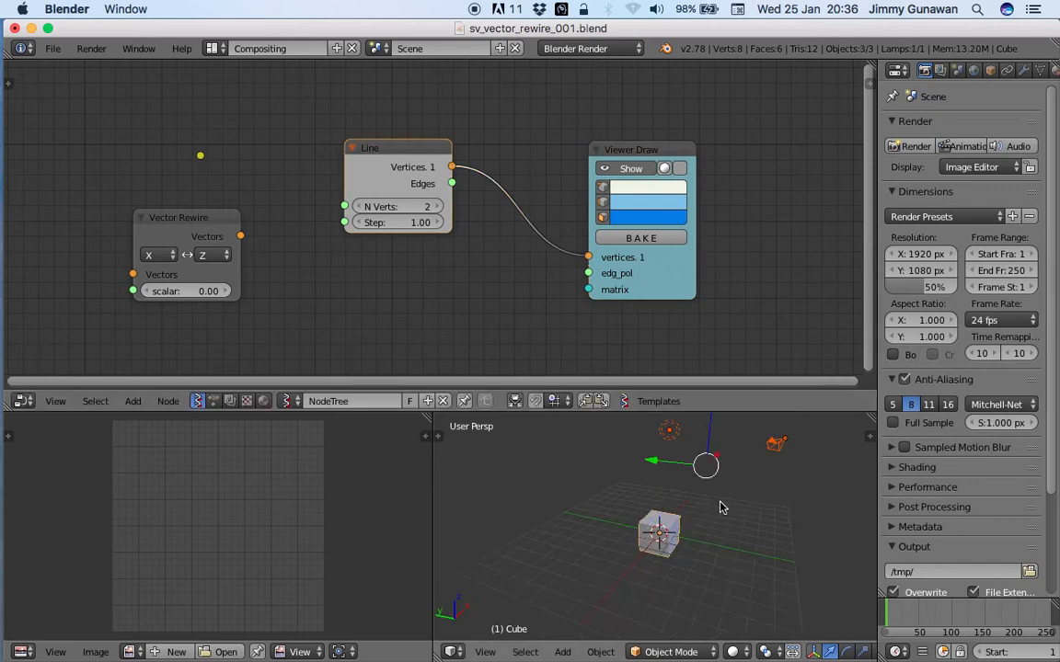
key("x")
left_click(718, 506)
scroll(659, 524, "up", 5)
left_click(582, 575)
middle_click_drag(583, 575, 511, 508)
scroll(511, 508, "up", 1)
Step: Move the Viewer Draw node farther away from the Line node
left_click_drag(609, 152, 635, 150)
middle_click_drag(546, 149, 491, 144)
scroll(396, 115, "down", 2)
middle_click_drag(439, 73, 414, 110)
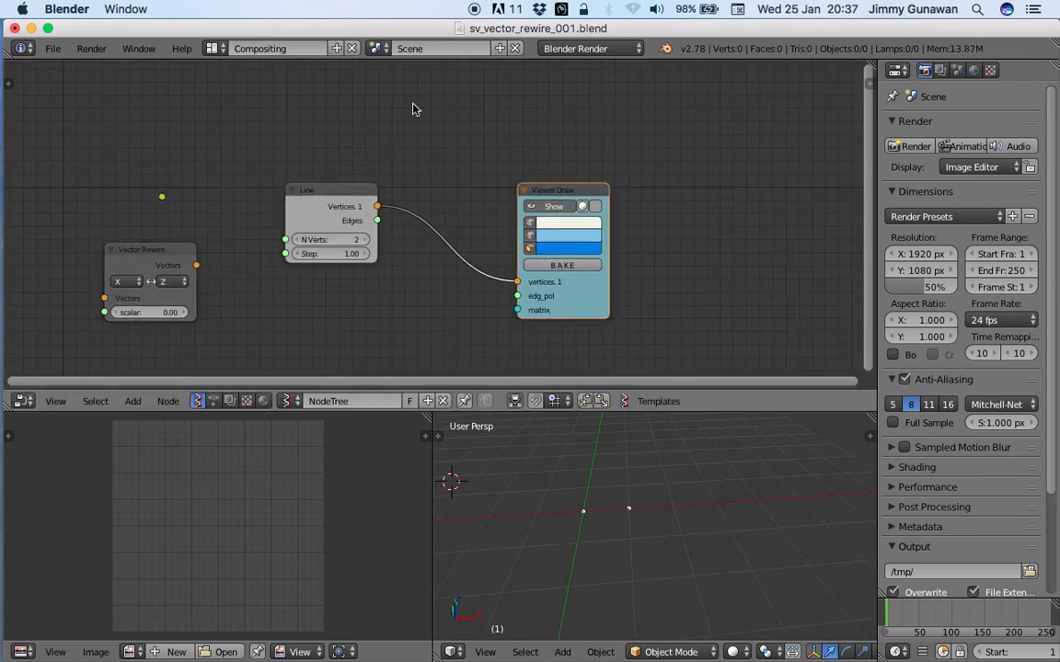
key("shift+a")
Step: Widen the 3D view area by narrowing the adjacent image editor, keeping the whole grid in view
middle_click_drag(586, 489, 599, 511)
middle_click_drag(530, 521, 429, 502)
left_click_drag(432, 497, 348, 495)
middle_click_drag(478, 501, 575, 526)
scroll(586, 518, "down", 4)
mouse_move(592, 464)
middle_mouse_down()
mouse_move(544, 504)
mouse_move(588, 465)
middle_mouse_up()
Step: Move the Line node slightly higher in the node tree and save the file, overwriting the existing version
left_click_drag(349, 194, 358, 173)
scroll(370, 178, "up", 1)
middle_click_drag(363, 176, 392, 166)
left_click_drag(367, 159, 388, 155)
key("ctrl+s")
left_click(377, 162)
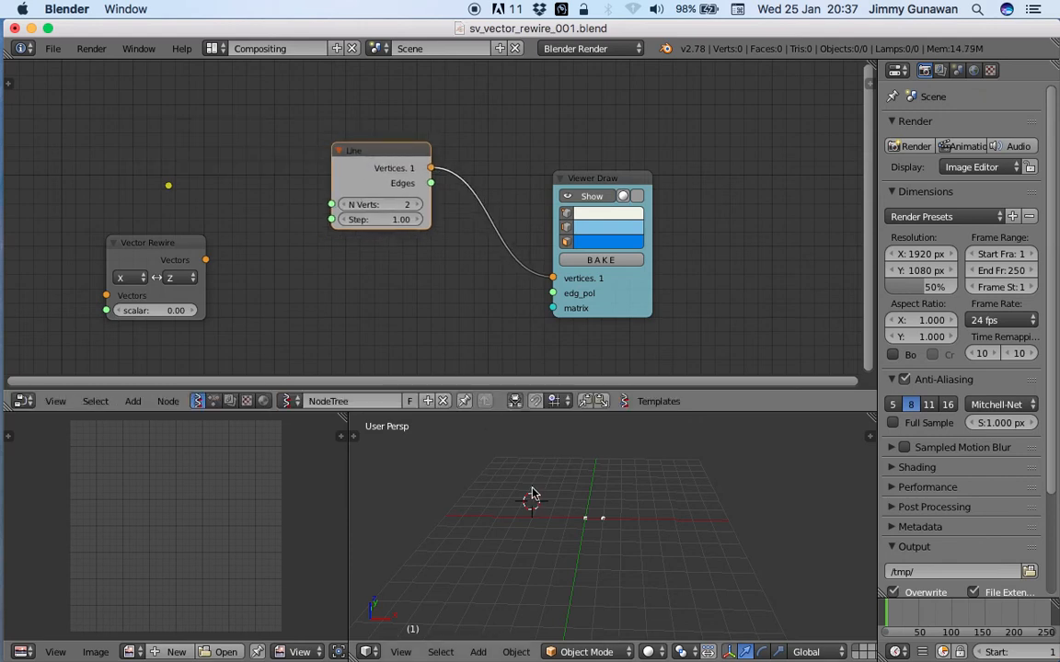
Step: Increase the Line node's N Verts to 15
triple_click(419, 206)
triple_click(420, 206)
triple_click(419, 206)
left_click(419, 206)
triple_click(419, 206)
middle_click_drag(691, 468, 563, 532)
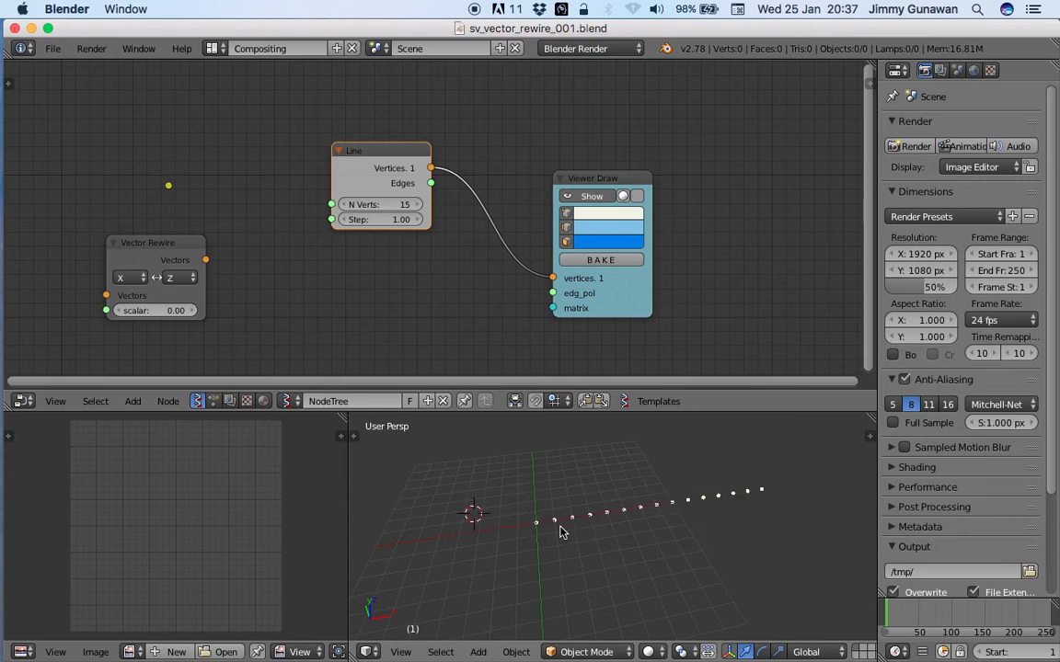
Step: Link the Line node's Edges output to the Viewer Draw node's edg_pol input and move the two nodes closer together
mouse_move(430, 186)
left_mouse_down()
mouse_move(487, 265)
mouse_move(550, 292)
left_mouse_up()
mouse_move(597, 182)
left_mouse_down()
mouse_move(634, 164)
mouse_move(616, 175)
left_mouse_up()
left_click_drag(409, 162, 479, 169)
Step: Save sv_vector_rewire_001.blend over the existing version
mouse_move(668, 495)
middle_mouse_down()
mouse_move(707, 495)
mouse_move(648, 502)
middle_mouse_up()
key("ctrl+s")
left_click(647, 501)
scroll(640, 503, "up", 3)
scroll(643, 522, "down", 1)
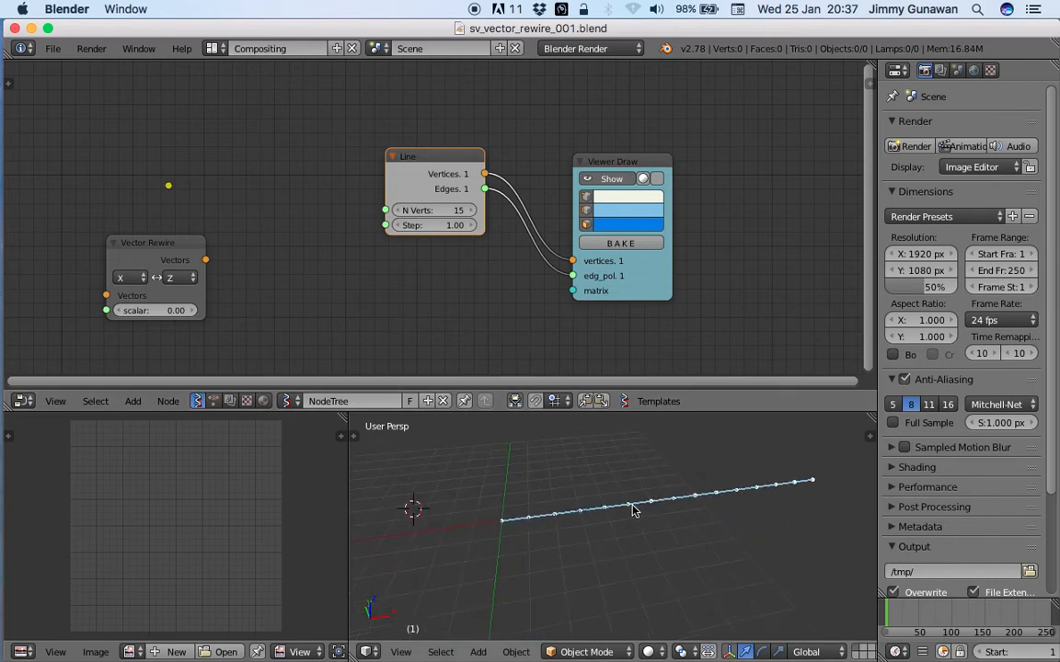
middle_click_drag(666, 305, 622, 289)
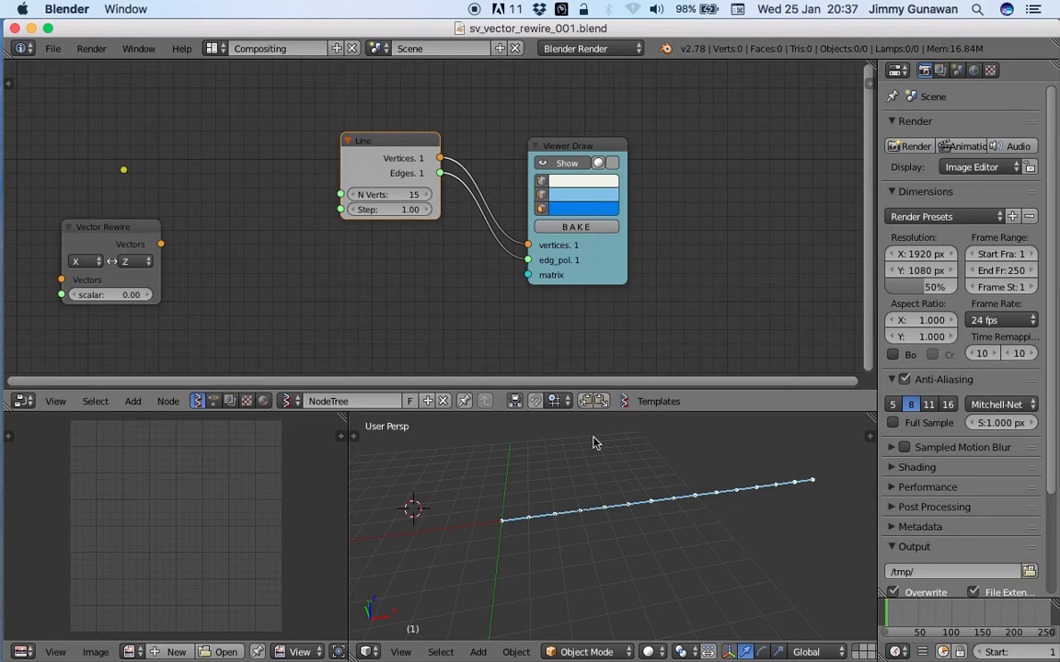
Step: Try to select, move and delete the drawn line directly in the 3D view
middle_click_drag(595, 443, 608, 466)
scroll(650, 476, "down", 1)
scroll(692, 561, "down", 1)
scroll(690, 555, "down", 2)
key("a")
key("a")
key("a")
key("g")
left_click(630, 493)
middle_click_drag(605, 477, 612, 481)
key("x")
left_click(583, 465)
Step: Save the Blender file again, overwriting the existing version
key("ctrl+s")
left_click(585, 468)
middle_click_drag(688, 204, 631, 206)
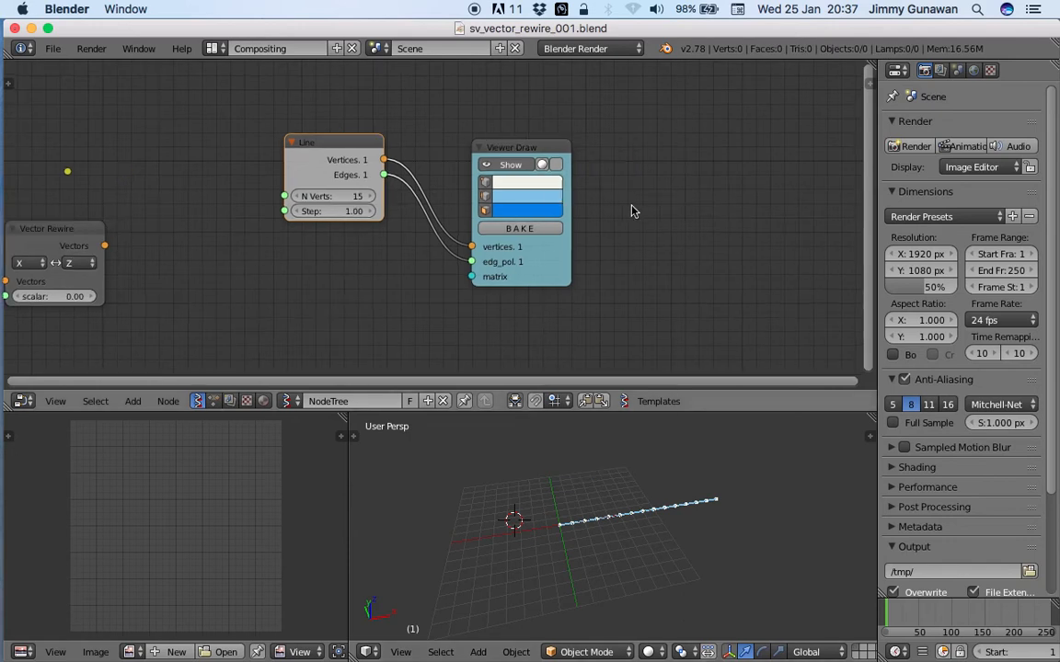
key("shift+a")
left_click(641, 203)
type("bm")
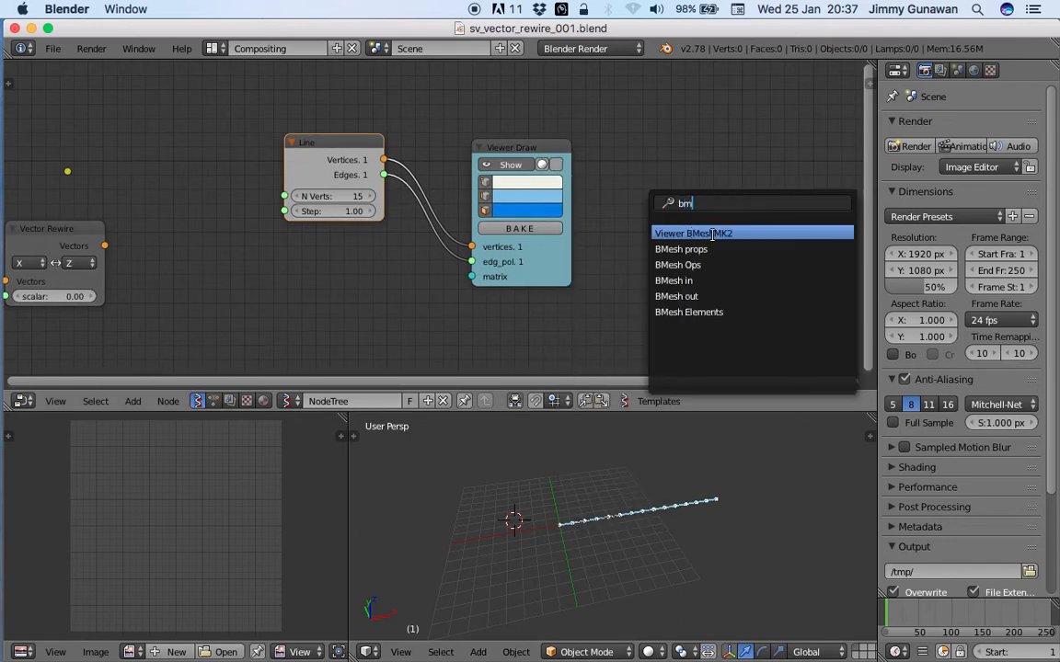
key("Escape")
Step: Rearrange the Line, Vector Rewire and Viewer Draw nodes to leave a wide gap before Viewer Draw, and save the file
middle_click_drag(627, 172, 662, 167)
middle_click_drag(567, 183, 641, 180)
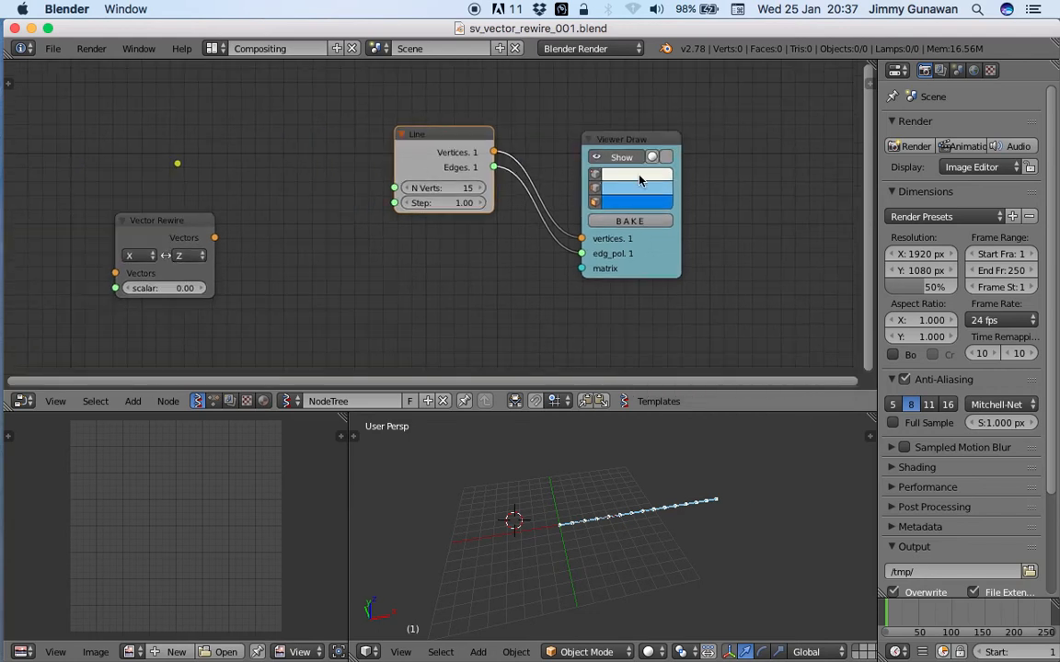
left_click_drag(451, 152, 369, 158)
key("ctrl+s")
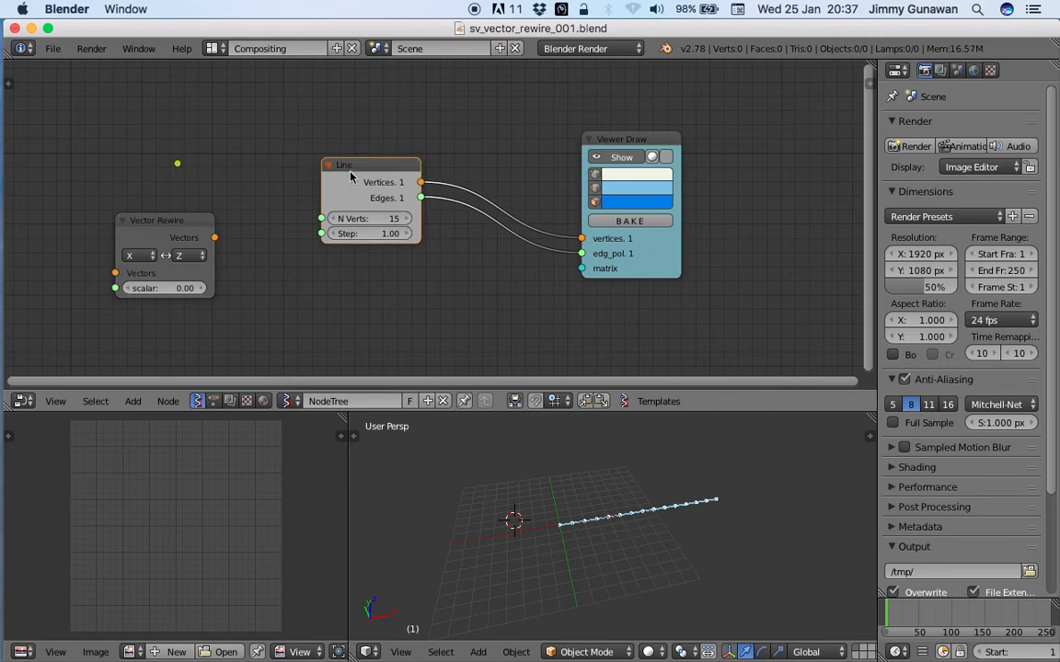
mouse_move(156, 232)
left_mouse_down()
mouse_move(355, 285)
mouse_move(377, 279)
mouse_move(215, 269)
left_mouse_up()
left_click_drag(633, 144, 735, 149)
middle_click_drag(563, 161, 549, 166)
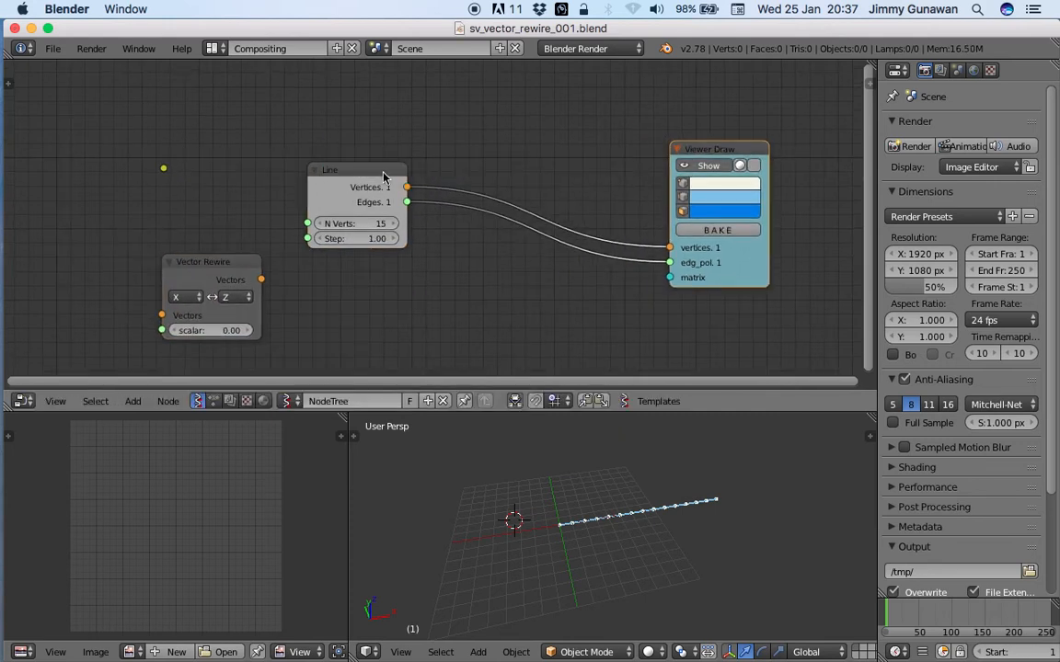
left_click_drag(397, 185, 378, 183)
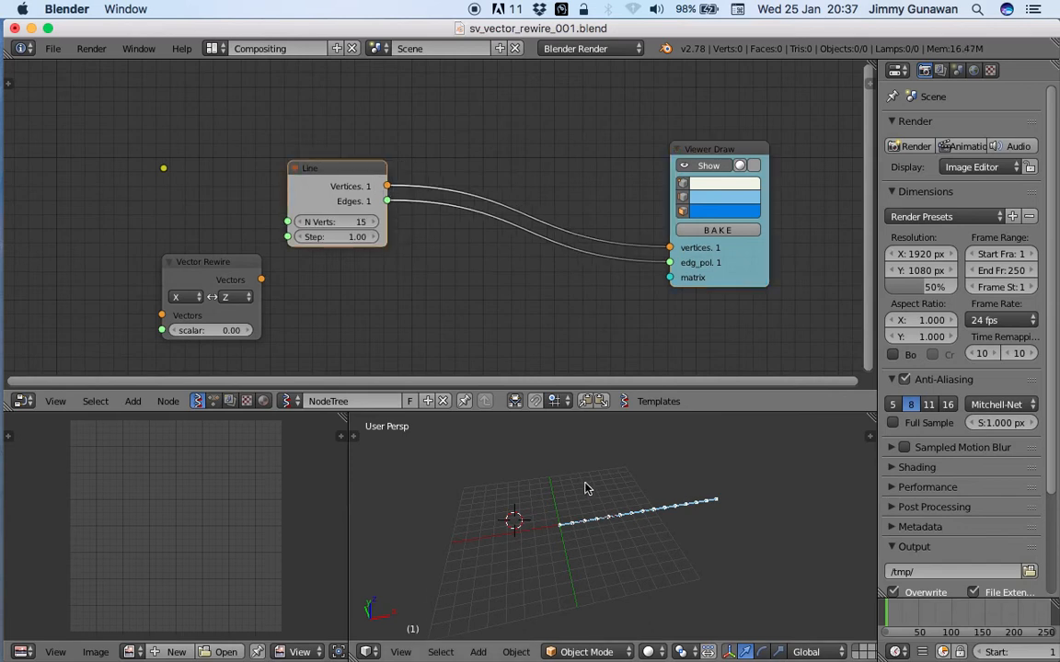
Step: Add a Vector out node above the links between Line and Viewer Draw, and shift the Viewer Draw node farther away
middle_click_drag(524, 534, 547, 536)
middle_click_drag(594, 483, 633, 475)
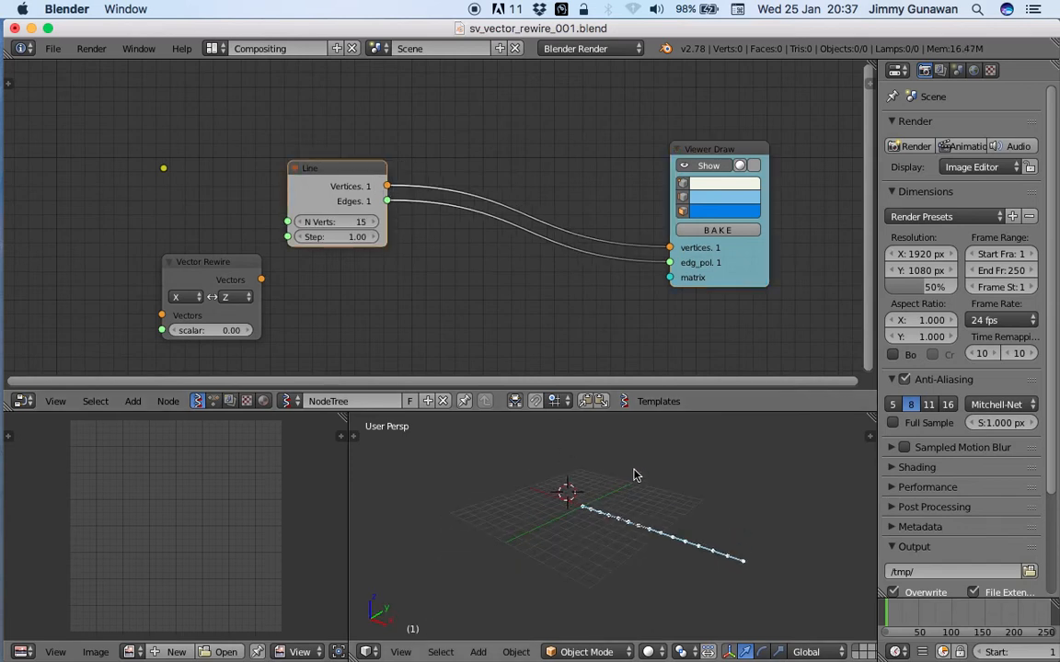
scroll(480, 125, "up", 1, "shift")
key("shift+a")
left_click(473, 112)
type("vect")
key("Down")
key("Down")
key("Return")
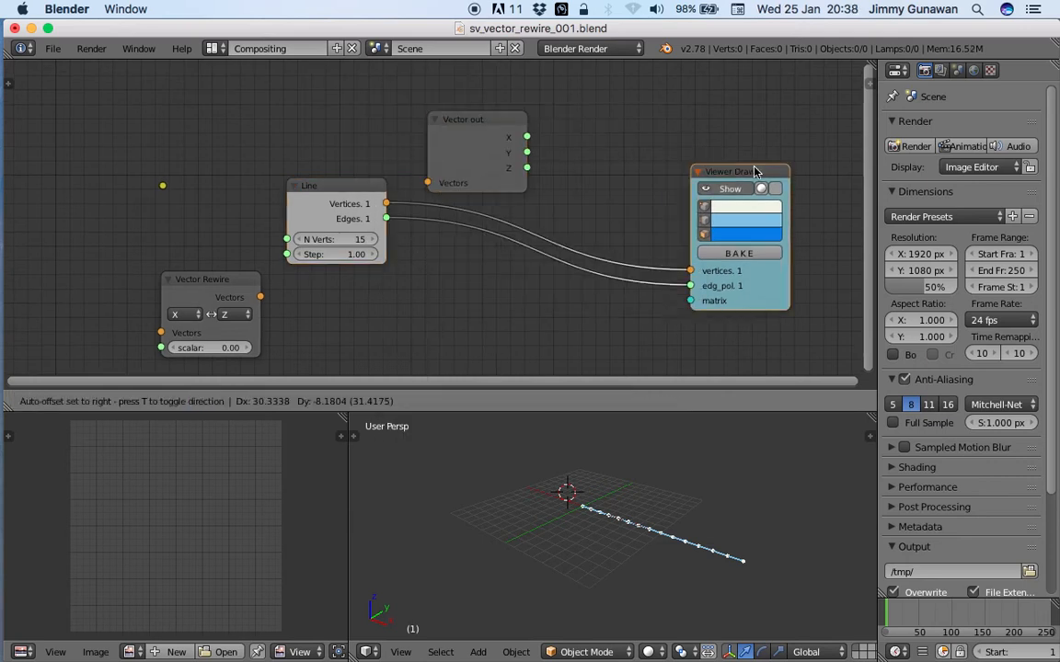
left_click(754, 171)
Step: Add a Vector in node beside the Vector out node and save the file over the existing version
key("shift+a")
left_click(580, 130)
type("vect")
key("Down")
key("Return")
left_click(554, 107)
key("ctrl+s")
key("Return")
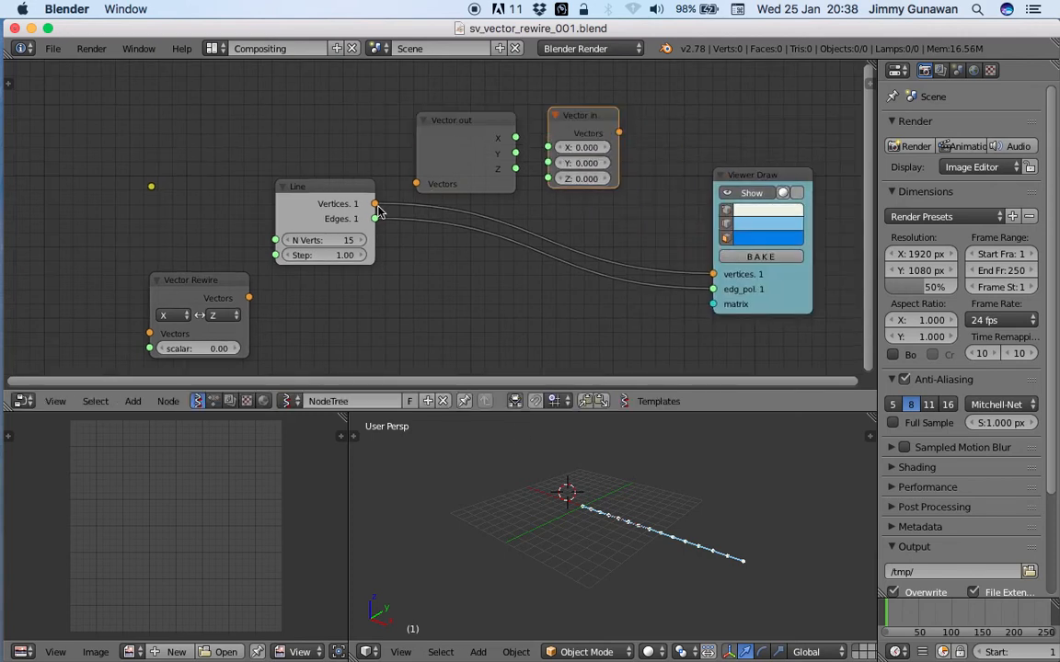
Step: Add a Stethoscope node below the existing links and connect the Line node's Vertices output to its Data input
middle_click_drag(600, 558, 634, 555)
middle_click_drag(430, 305, 413, 241)
key("shift+a")
left_click(449, 285)
type("de")
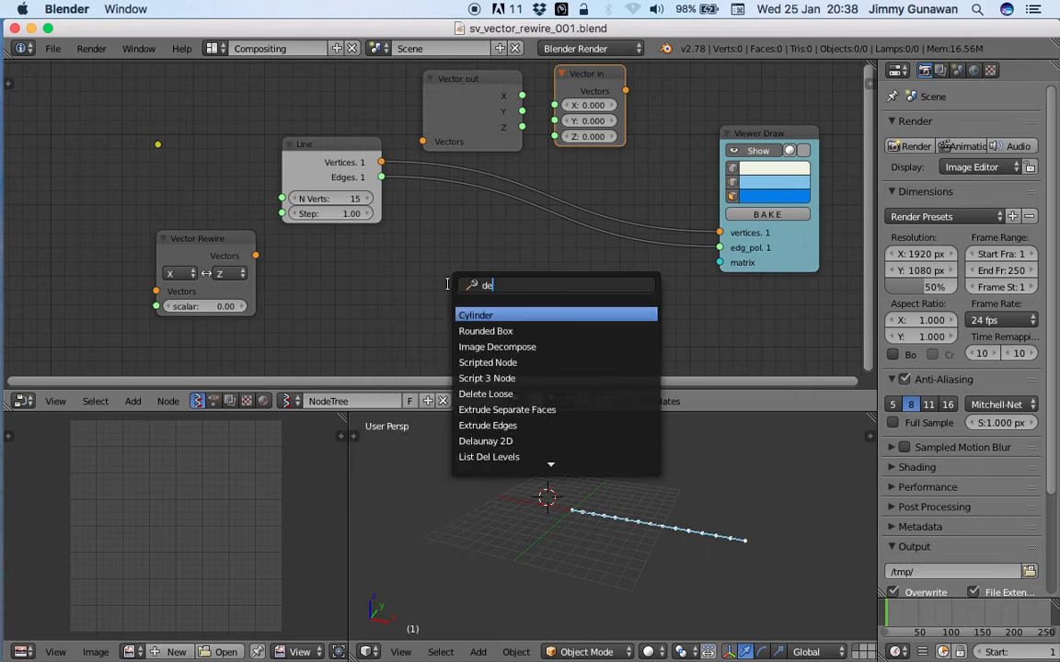
type("s")
key("Return")
left_click(449, 288)
left_click_drag(381, 162, 400, 172)
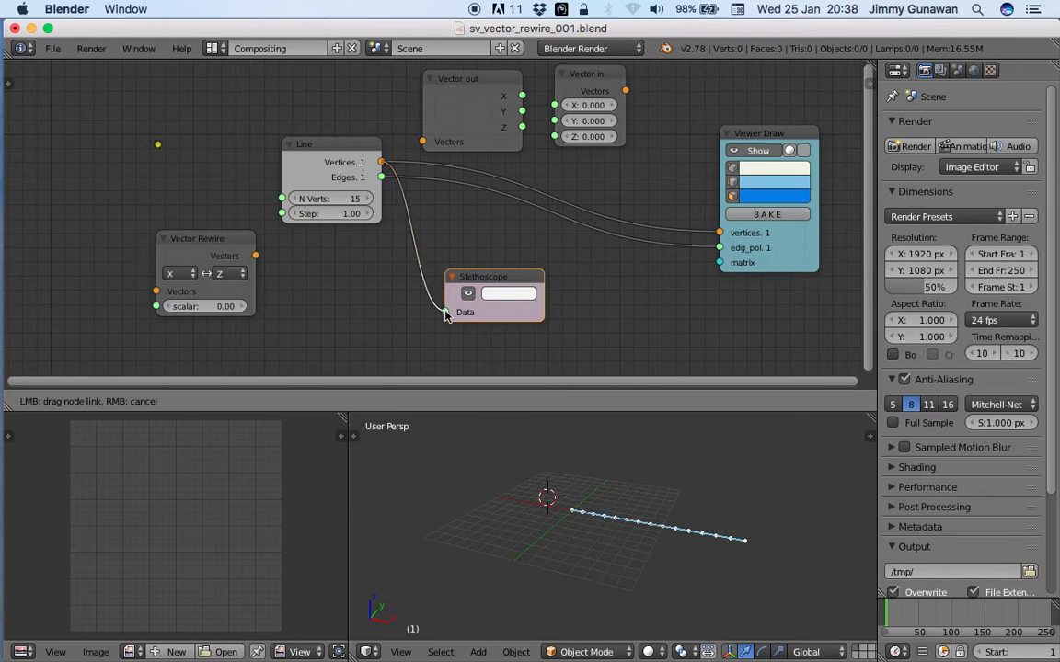
left_click_drag(444, 315, 446, 313)
Step: Examine the Line node's vertex coordinates listed by the Stethoscope node
scroll(461, 212, "right", 8)
scroll(461, 212, "down", 7)
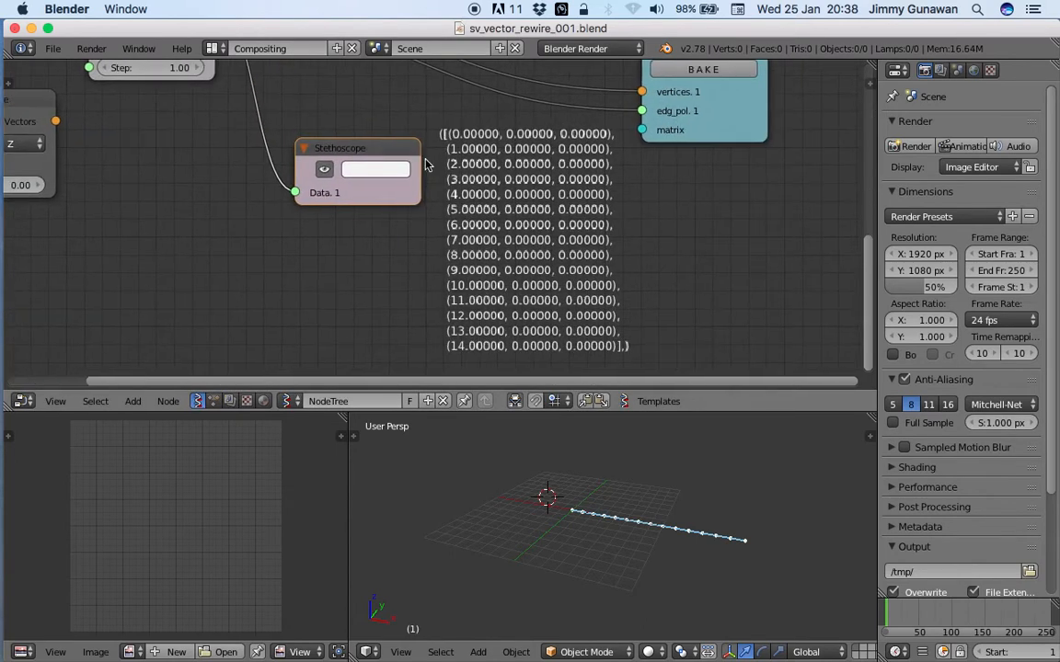
scroll(426, 166, "up", 1)
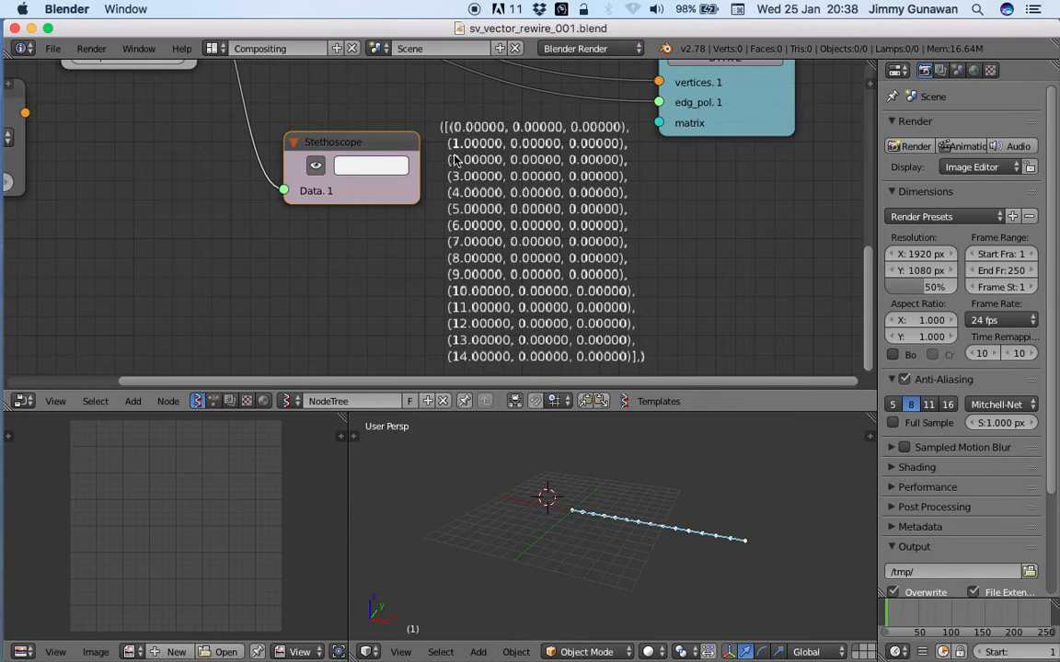
scroll(518, 204, "down", 3)
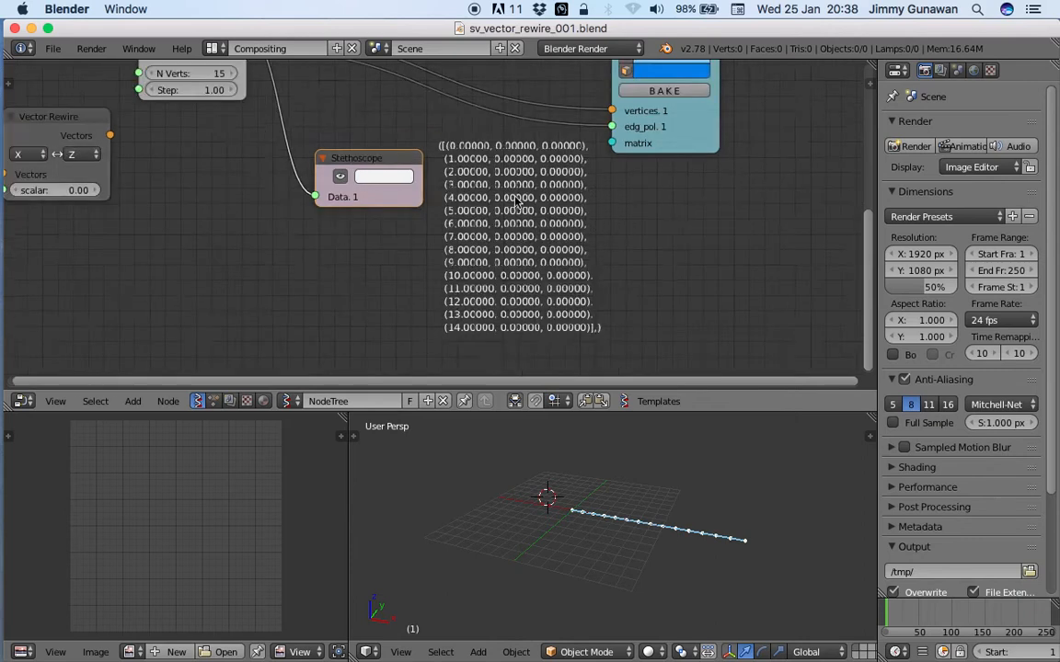
middle_click_drag(447, 160, 509, 245)
scroll(497, 238, "down", 3)
Step: Save the file and link the Line node's Vertices output to the Vector out node's Vectors input
key("ctrl+s")
left_click(485, 232)
middle_click_drag(362, 137, 390, 217)
left_click_drag(340, 206, 354, 235)
left_click_drag(427, 174, 403, 173)
scroll(414, 172, "up", 2)
Step: Link Vector out's X output to Vector in's Z input, and Vector in's Vectors output to Viewer Draw's vertices input
left_click_drag(468, 152, 492, 151)
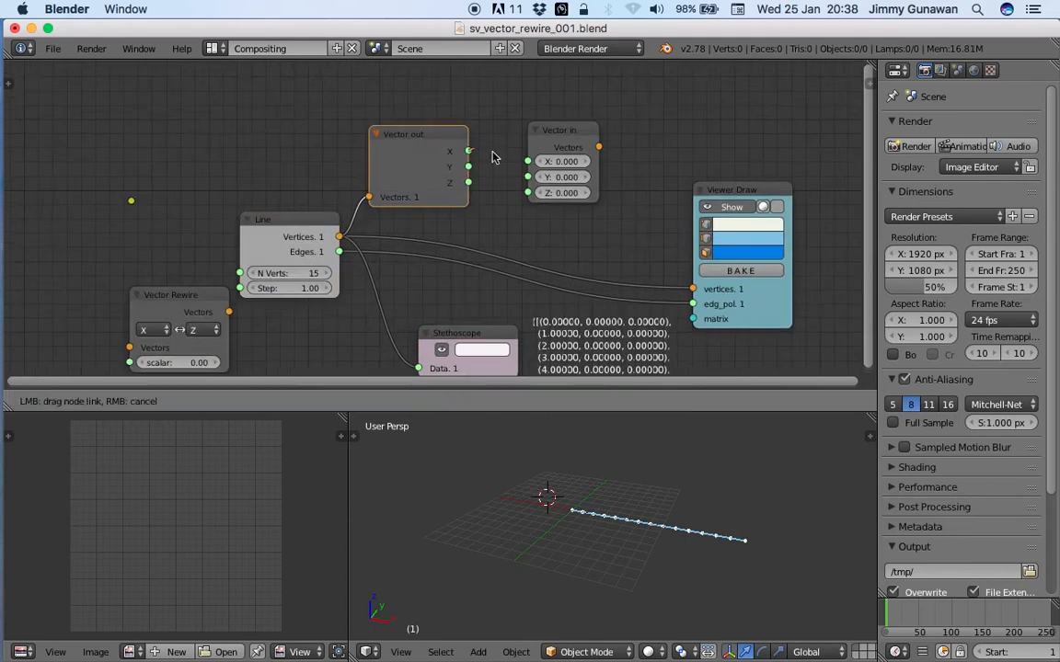
left_click_drag(532, 192, 529, 193)
mouse_move(598, 147)
left_mouse_down()
mouse_move(697, 260)
mouse_move(693, 289)
left_mouse_up()
Step: Save the node setup over the existing Blender file
middle_click_drag(658, 229, 664, 178)
scroll(613, 501, "up", 3)
middle_click_drag(630, 543, 632, 570, "shift")
key("ctrl+s")
left_click(632, 568)
Step: Feed Vector out's X output into Vector in's Y input instead of Z, and save the file
left_click_drag(476, 101, 527, 161)
middle_click_drag(635, 541, 501, 558)
key("ctrl+s")
left_click(555, 568)
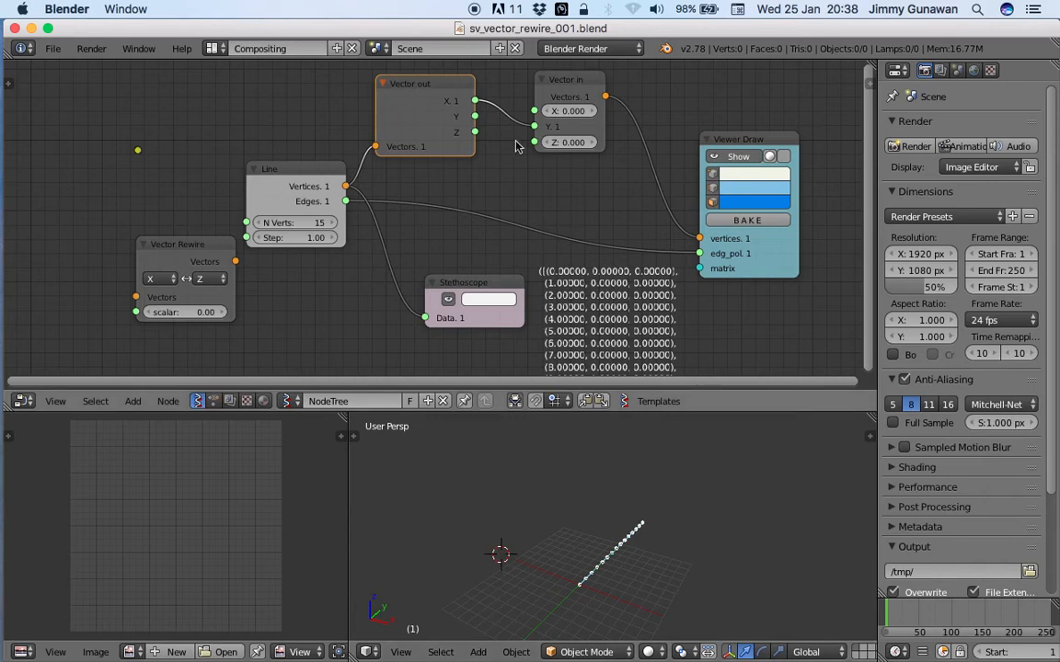
middle_click_drag(589, 515, 618, 607)
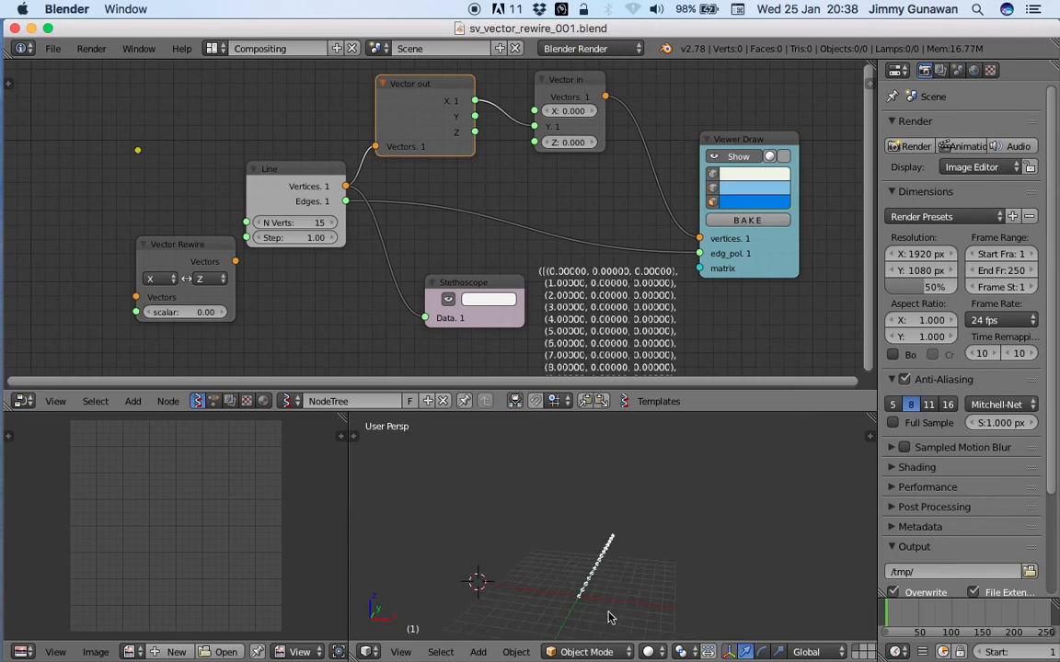
Step: Link Vector out's X output to both the X and Z inputs of Vector in, and save the file
middle_click_drag(495, 118, 490, 124)
left_click_drag(469, 108, 529, 149)
middle_click_drag(687, 517, 586, 608)
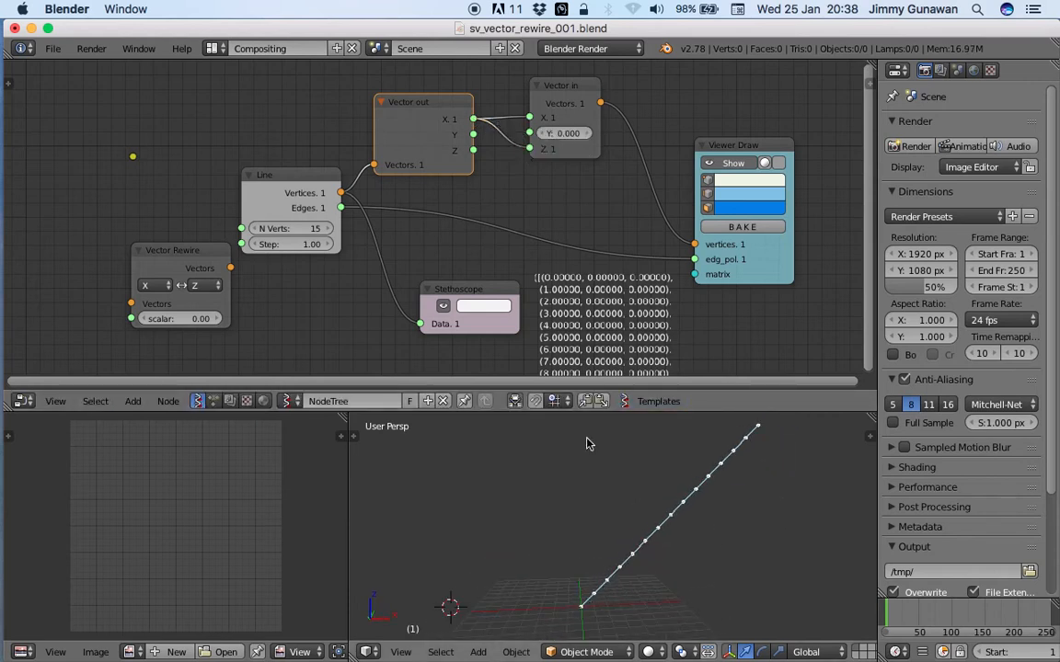
middle_click_drag(650, 494, 604, 509)
key("ctrl+s")
left_click(623, 528)
Step: Adjust the positions of the Vector out and Vector in nodes above the Line-to-Viewer Draw link
left_click_drag(445, 117, 452, 105)
scroll(455, 106, "down", 1)
middle_click_drag(464, 102, 452, 111)
left_click_drag(452, 111, 467, 120)
left_click_drag(539, 107, 553, 120)
scroll(398, 109, "up", 1)
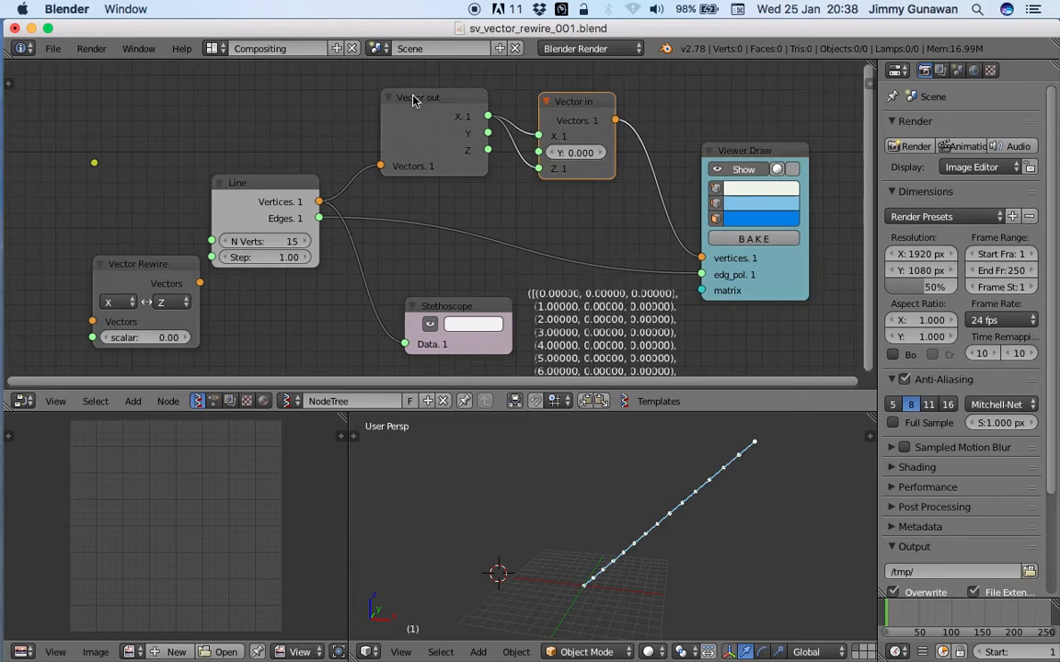
Step: Delete the Vector out and Vector in nodes and save the file over the existing version
left_click(454, 100, "shift")
key("x")
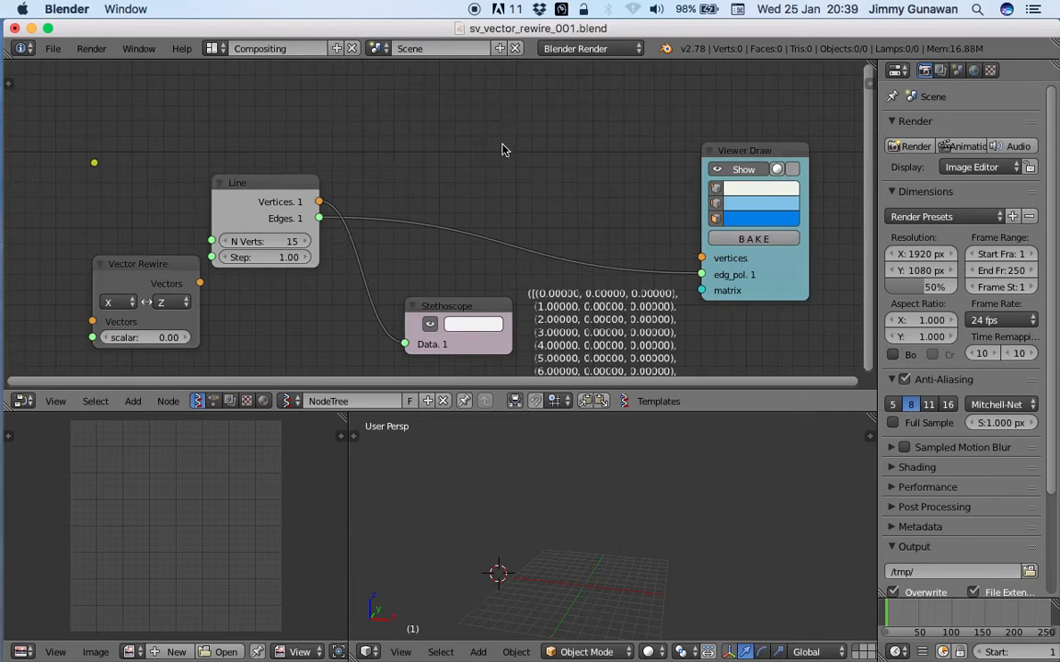
scroll(504, 149, "down", 1)
middle_click_drag(504, 149, 488, 139)
key("ctrl+s")
left_click(486, 139)
Step: Move the Vector Rewire node between the Line and Viewer Draw nodes, raise Viewer Draw slightly, and save the file
mouse_move(210, 230)
left_mouse_down()
mouse_move(446, 123)
mouse_move(533, 101)
mouse_move(495, 103)
left_mouse_up()
scroll(502, 121, "up", 1)
key("ctrl+s")
left_click(487, 130)
left_click_drag(724, 128, 728, 108)
middle_click_drag(614, 156, 610, 181)
Step: Delete the Stethoscope node and link the Line node's Vertices output to the Vector Rewire node's Vectors input
left_click(451, 295)
key("x")
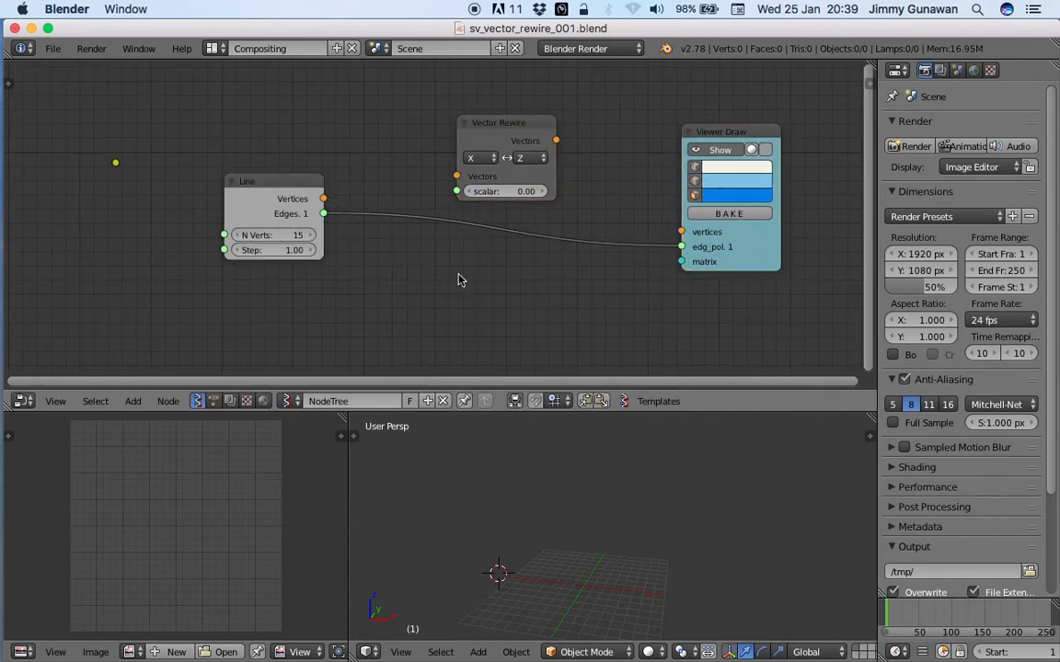
left_click_drag(323, 195, 358, 184)
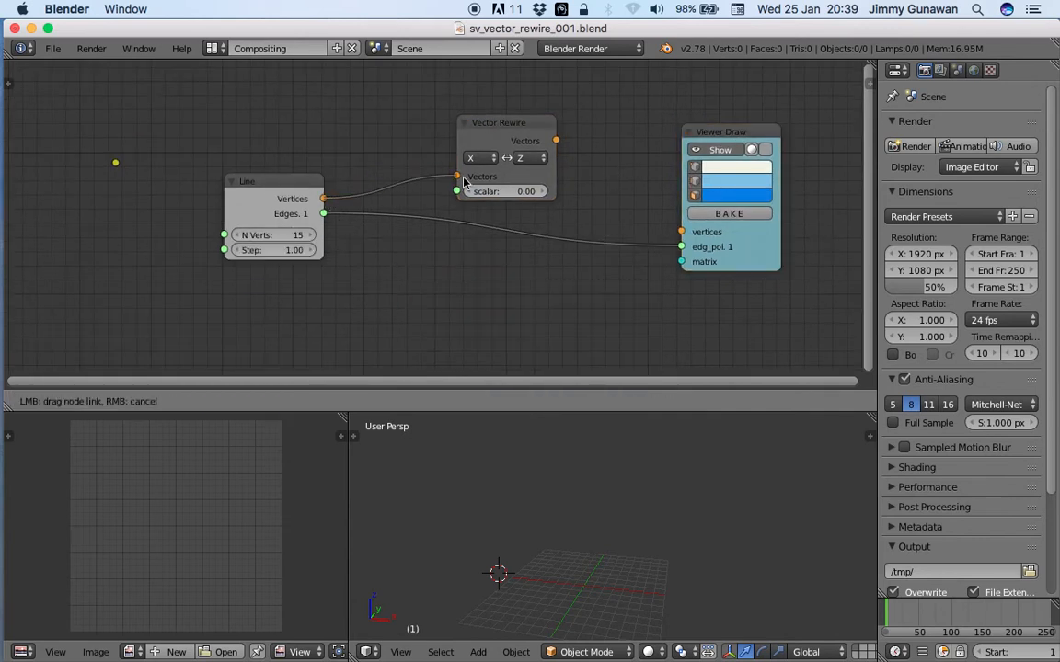
left_click_drag(465, 182, 462, 180)
Step: Reposition the Vector Rewire node higher above the Edges link and move the Line node slightly closer to it
left_click_drag(487, 136, 456, 137)
middle_click_drag(456, 100, 437, 138)
scroll(437, 146, "up", 2)
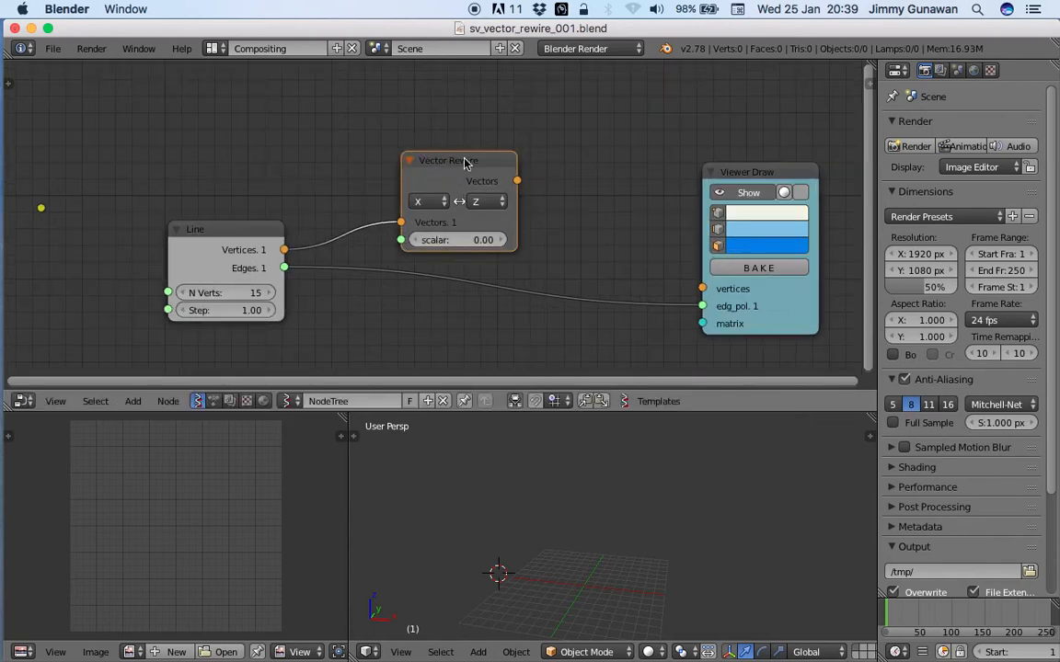
left_click_drag(464, 164, 475, 138)
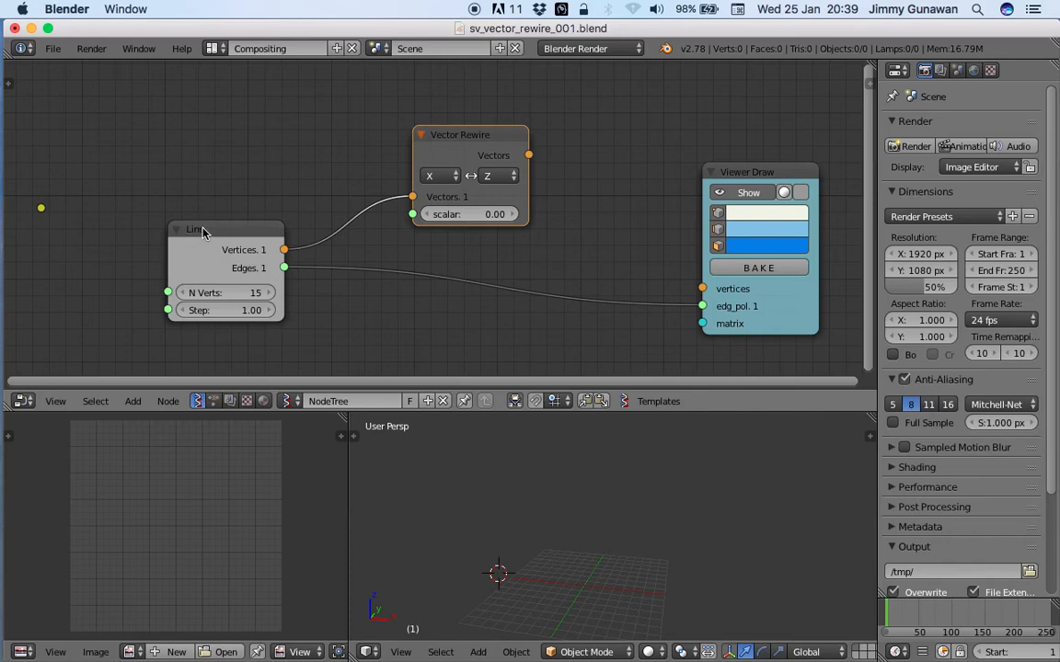
left_click_drag(216, 236, 236, 229)
left_click_drag(476, 190, 492, 177)
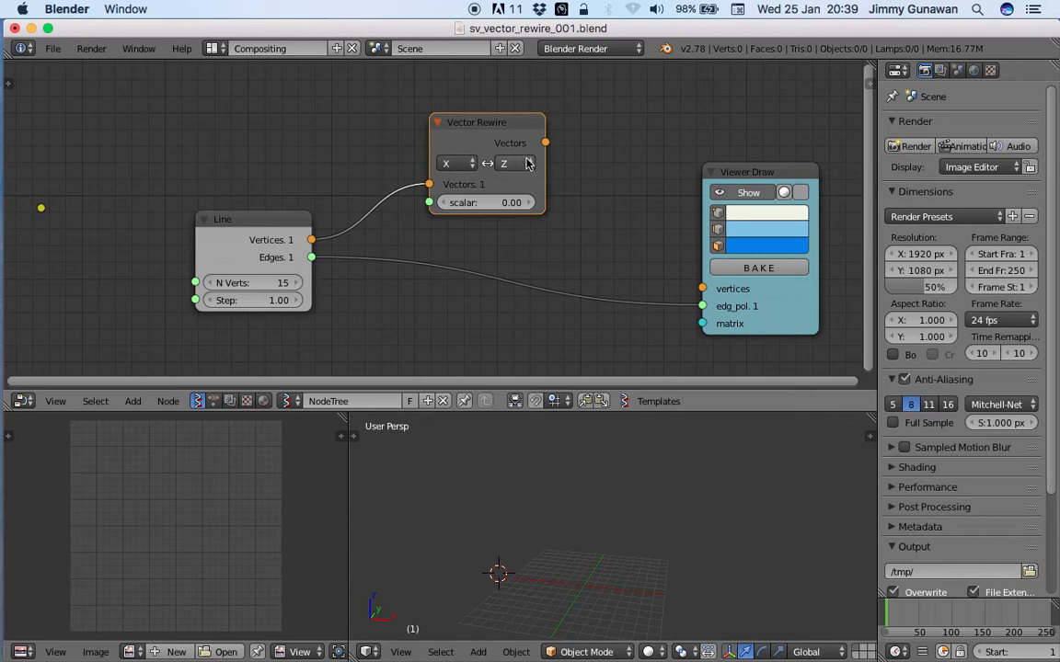
Step: Link the Vector Rewire node's Vectors output to the Viewer Draw node's vertices input
left_click_drag(546, 143, 635, 245)
left_click_drag(695, 288, 702, 289)
middle_click_drag(703, 527, 616, 532)
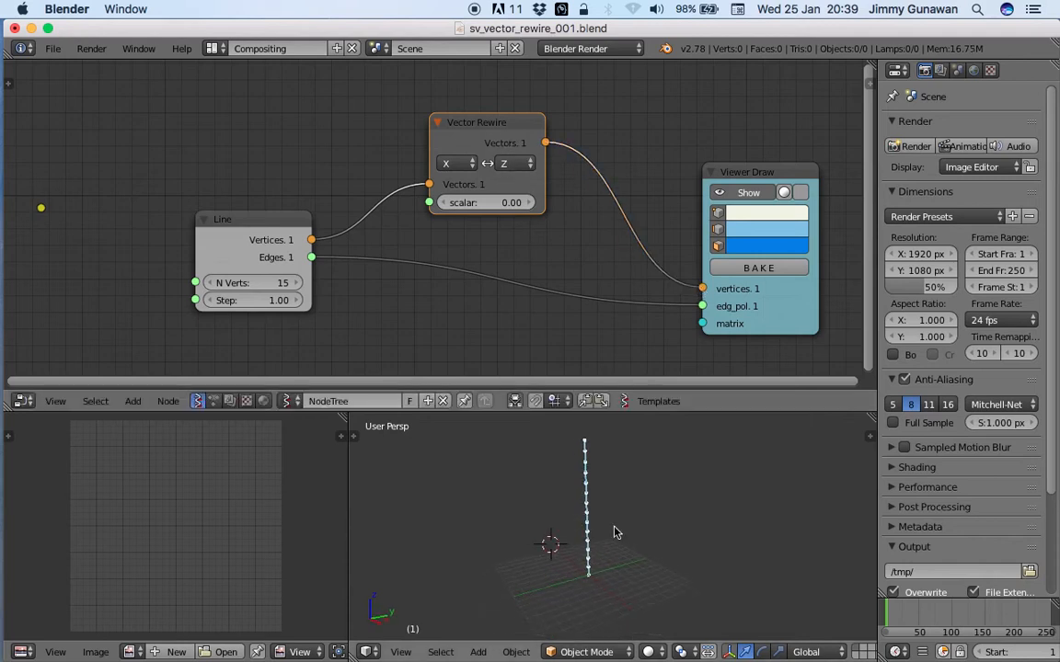
scroll(638, 465, "down", 3)
middle_click_drag(593, 300, 565, 231)
scroll(564, 231, "down", 2)
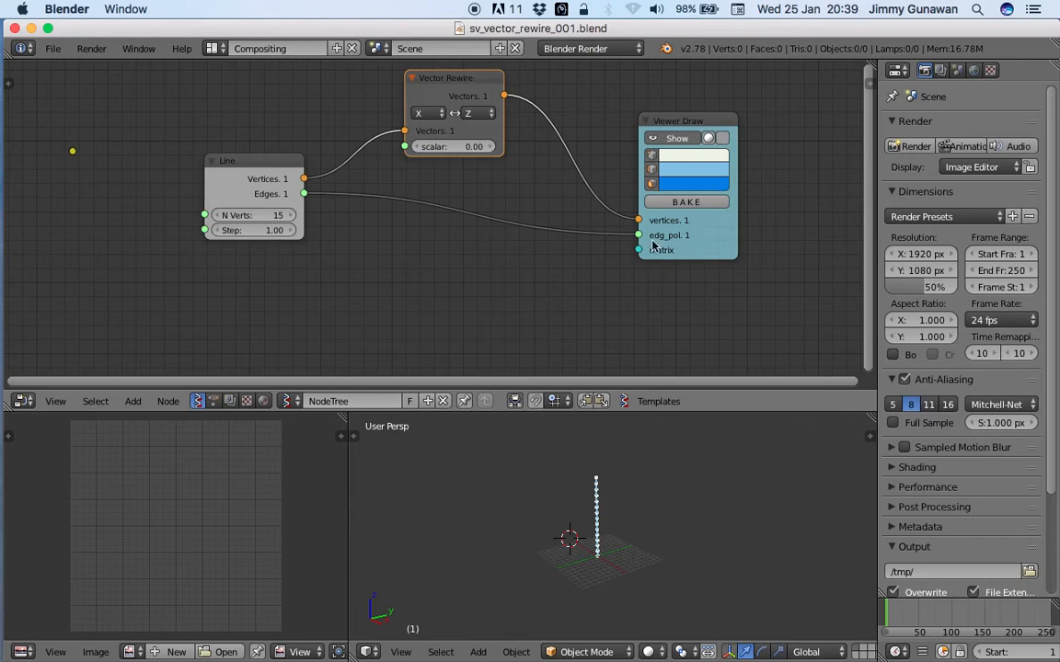
Step: Move the Viewer Draw, Vector Rewire and Line nodes closer together into a compact group
left_click_drag(671, 132, 619, 120)
left_click_drag(460, 83, 481, 83)
left_click_drag(270, 173, 337, 173)
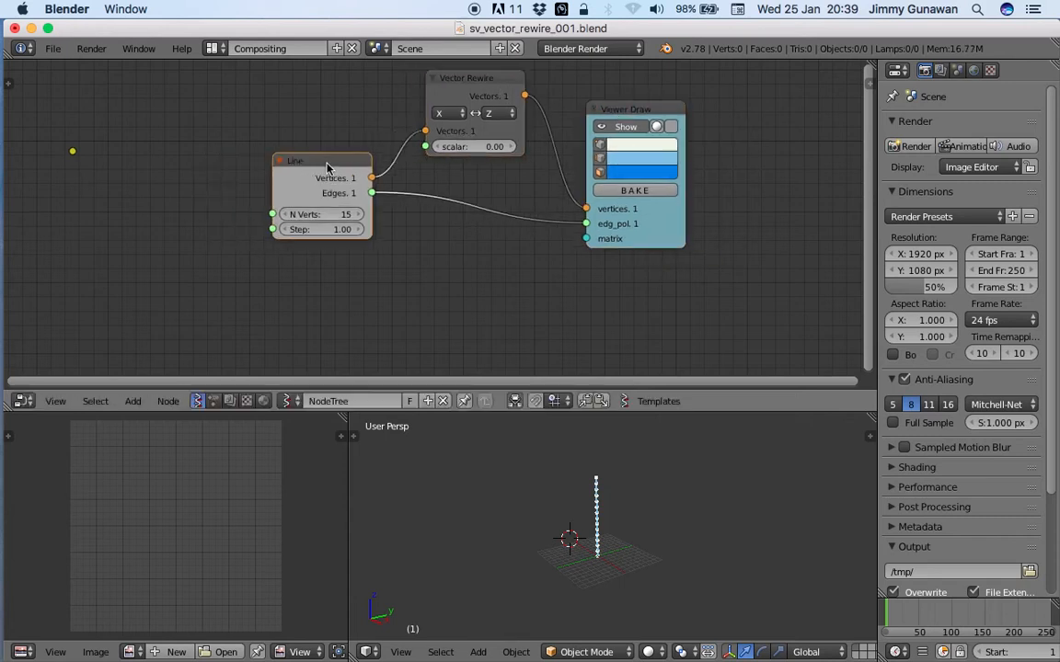
Step: Duplicate the Line, Vector Rewire and Viewer Draw nodes together and place the copies below the originals
left_click(501, 90, "shift")
left_click(590, 104, "shift")
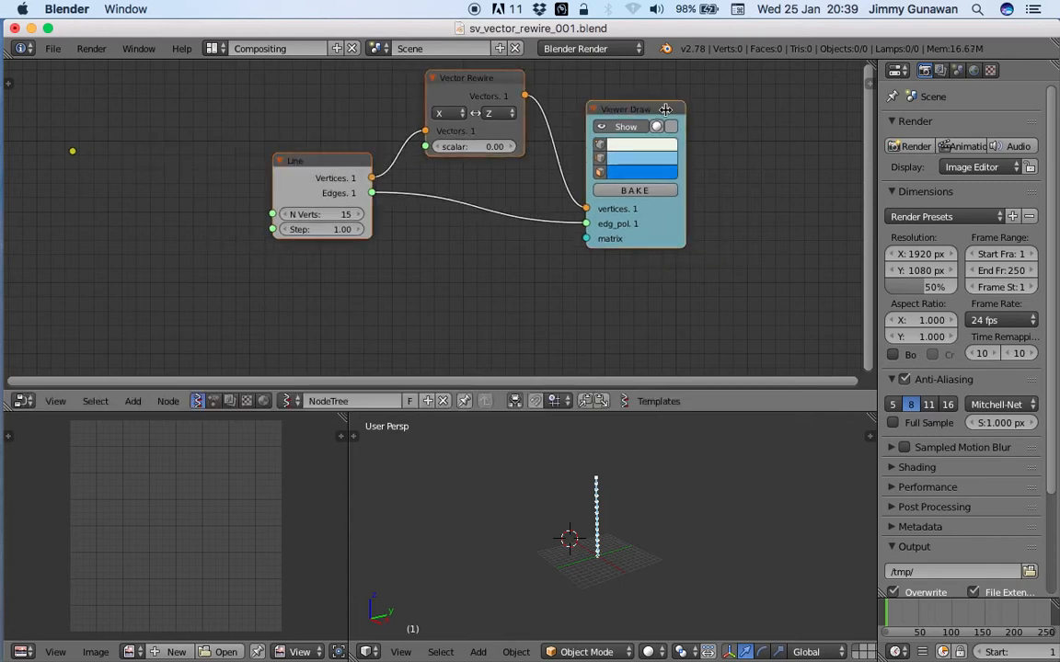
scroll(633, 94, "down", 1)
key("shift+d")
left_click(707, 270)
middle_click_drag(702, 253, 709, 204)
scroll(644, 209, "up", 3)
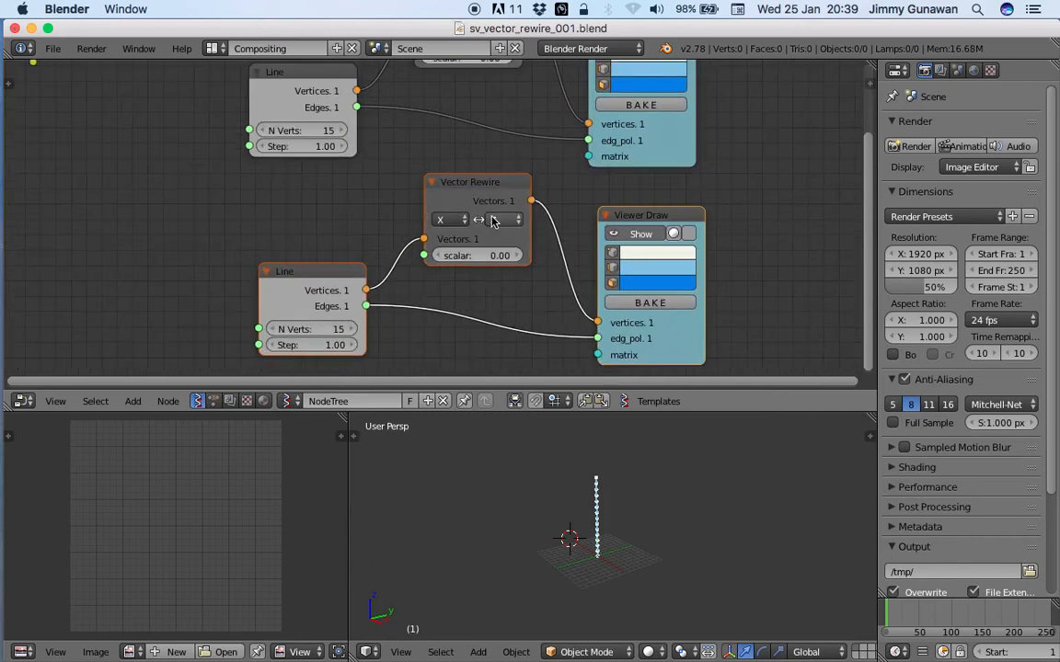
Step: Set the duplicated Vector Rewire node to swap X with Y and save the file over the existing version
left_click(497, 220)
left_click(504, 177)
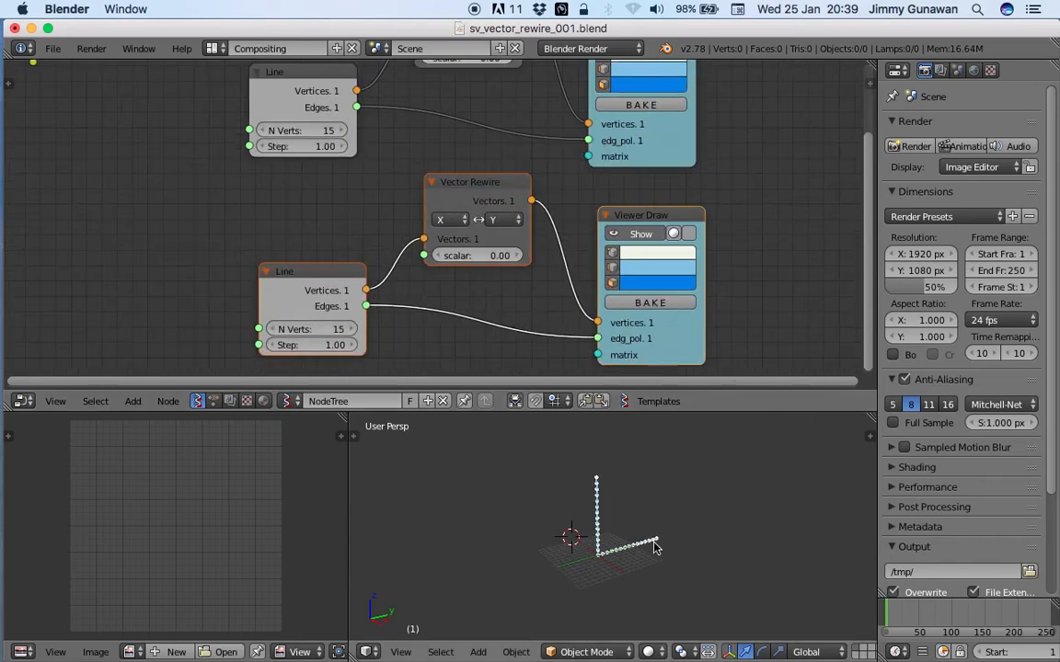
middle_click_drag(602, 574, 777, 568)
middle_click_drag(645, 588, 761, 589)
key("ctrl+s")
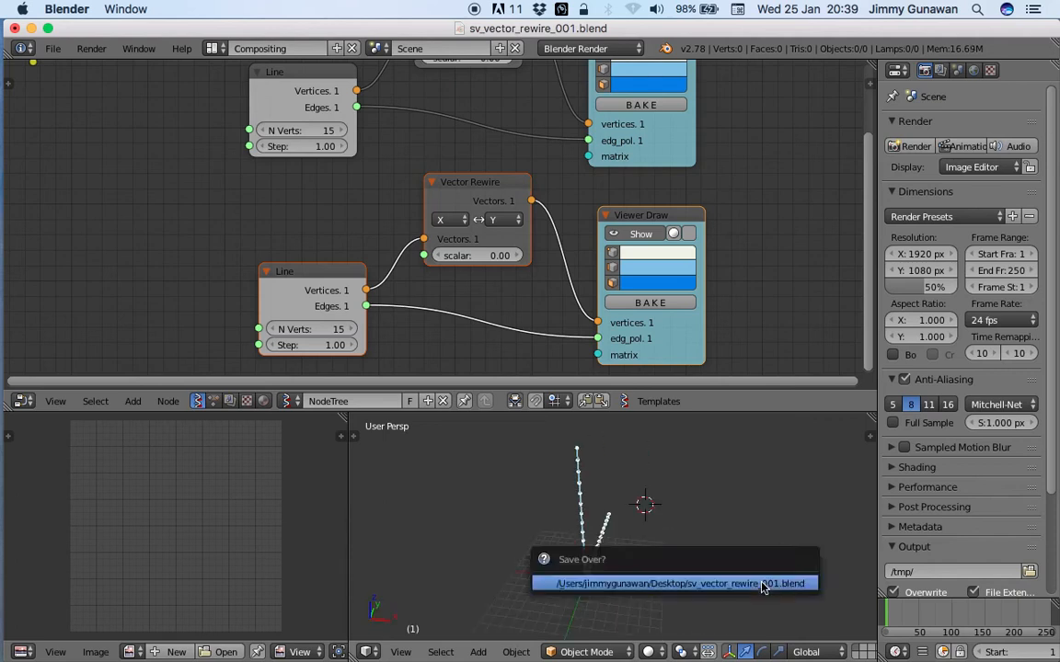
left_click(762, 587)
Step: Set the duplicated Vector Rewire node to swap X with X
scroll(436, 219, "down", 4)
middle_click_drag(474, 218, 433, 155)
left_click(443, 156)
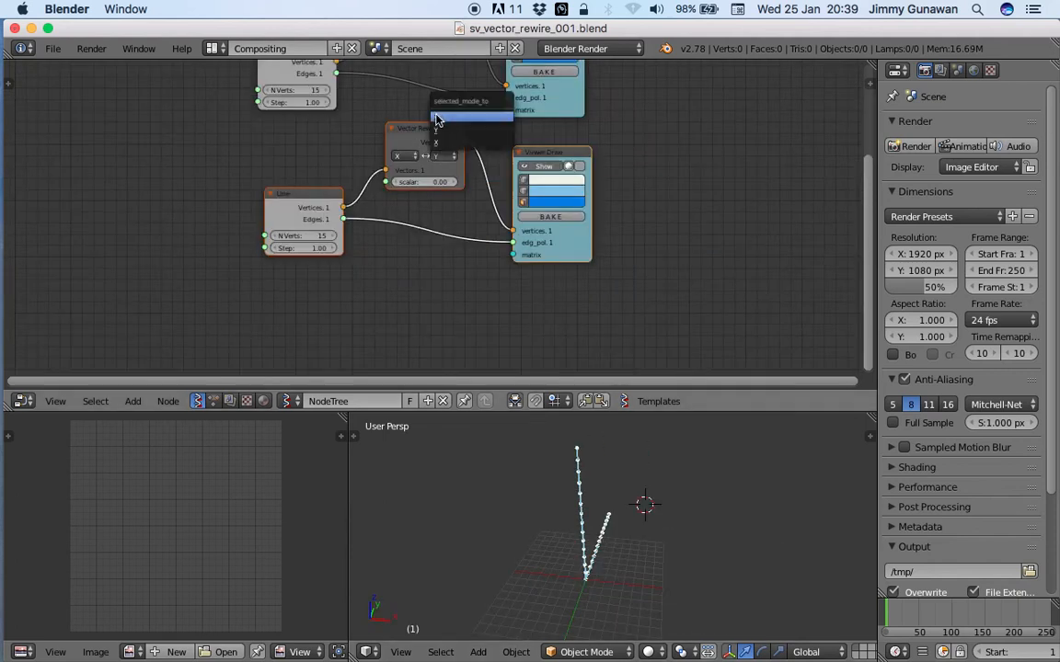
left_click(441, 143)
middle_click_drag(658, 502, 856, 518)
middle_click_drag(482, 244, 530, 327)
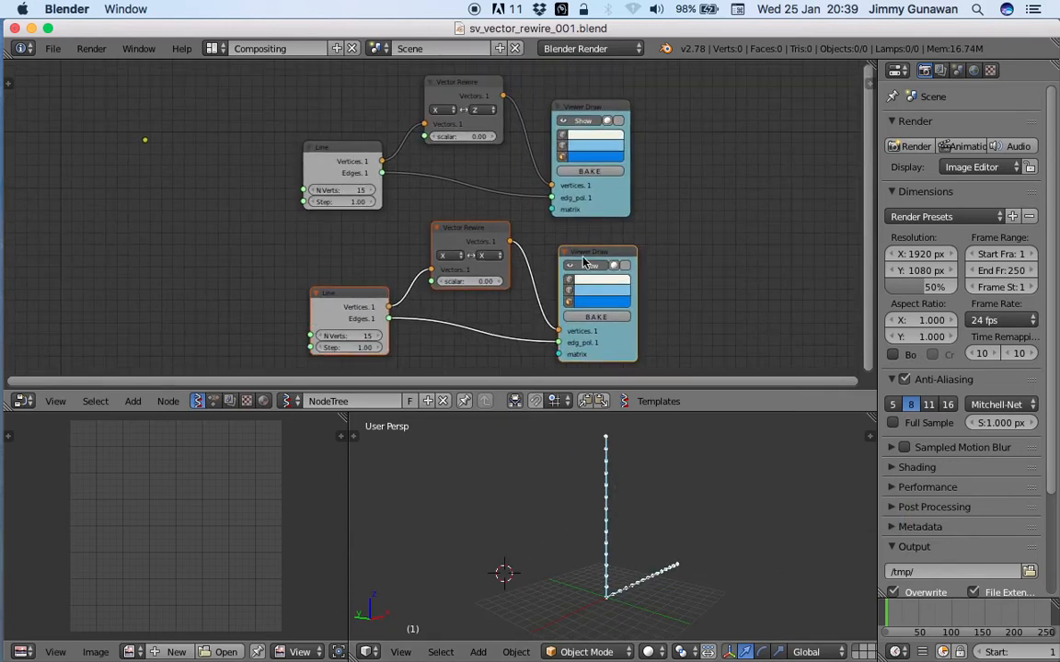
Step: Move the lower Viewer Draw node farther from its Vector Rewire node and save the file as sv_vector_rewire_002.blend
left_click_drag(583, 262, 632, 231)
scroll(503, 214, "up", 2)
left_click(368, 320)
left_click(481, 254, "shift")
left_click(627, 267, "shift")
left_click(52, 52)
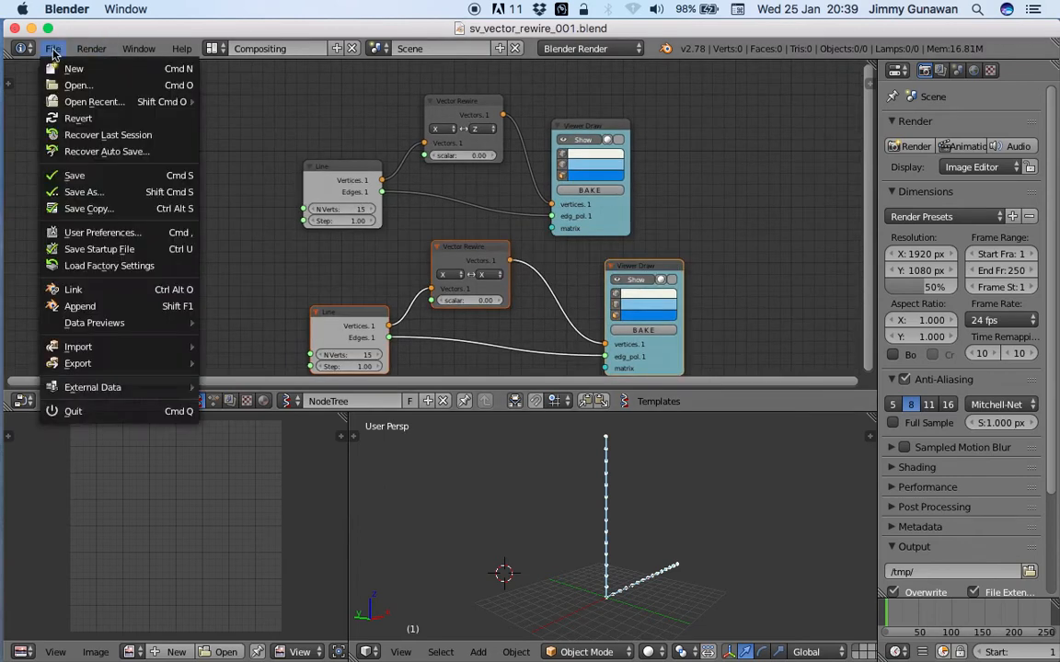
left_click(123, 190)
key("KP_Add")
key("Return")
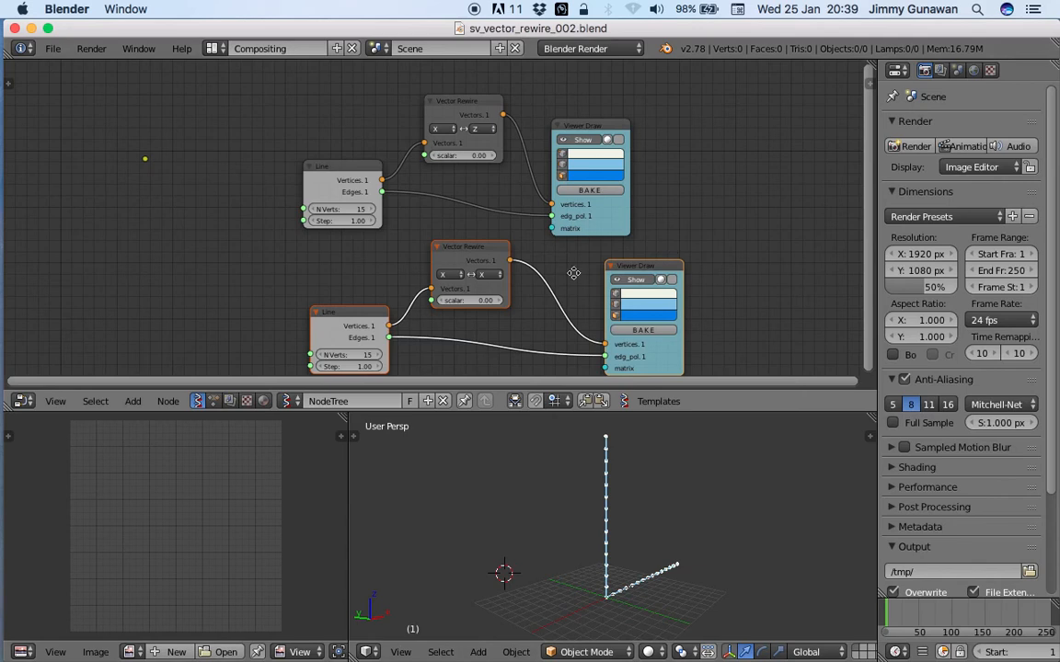
Step: Delete the duplicated Line, Vector Rewire and Viewer Draw nodes and save the file over the existing version
scroll(573, 274, "down", 3)
left_click(456, 216, "shift")
left_click(652, 233, "shift")
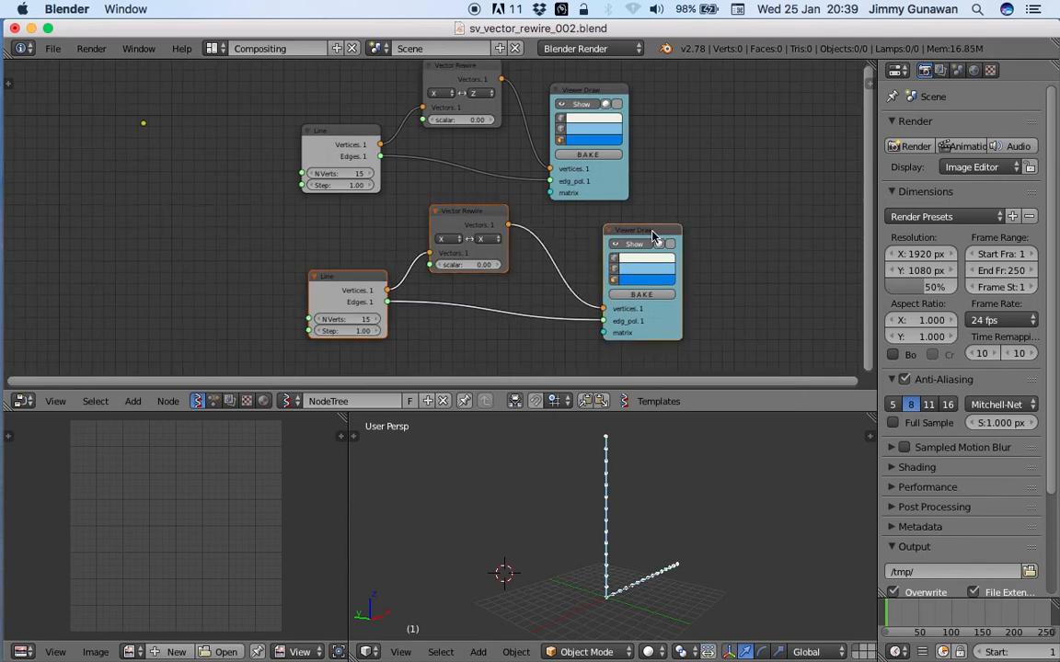
key("x")
key("ctrl+s")
left_click(442, 243)
Step: Add a Plane generator node below the Line node and save the file over the existing version
scroll(434, 257, "down", 3)
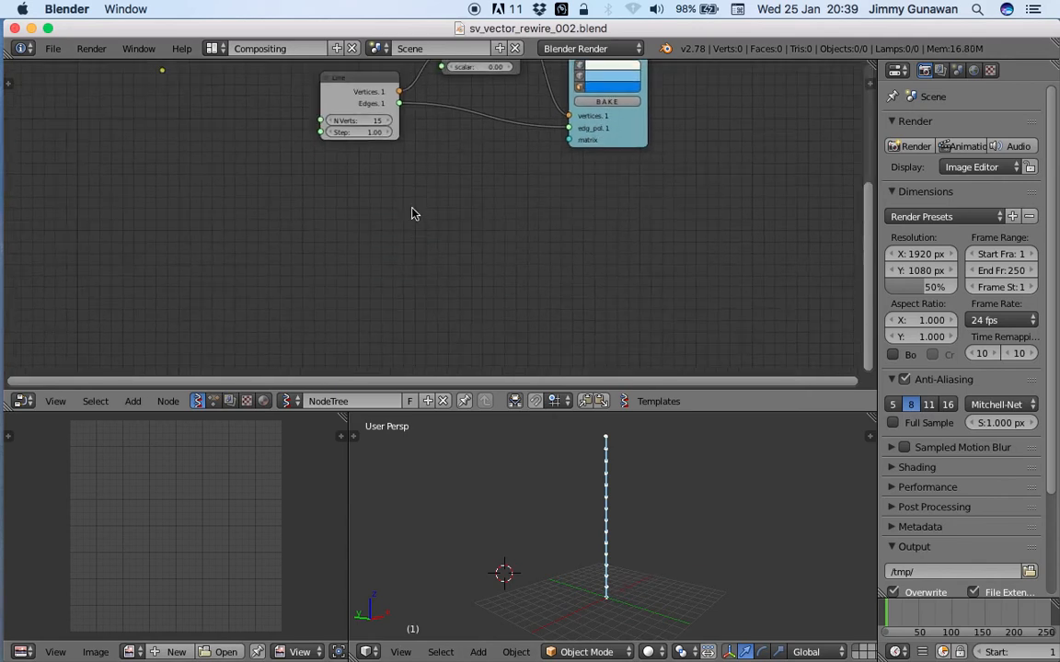
key("shift+a")
mouse_move(386, 225)
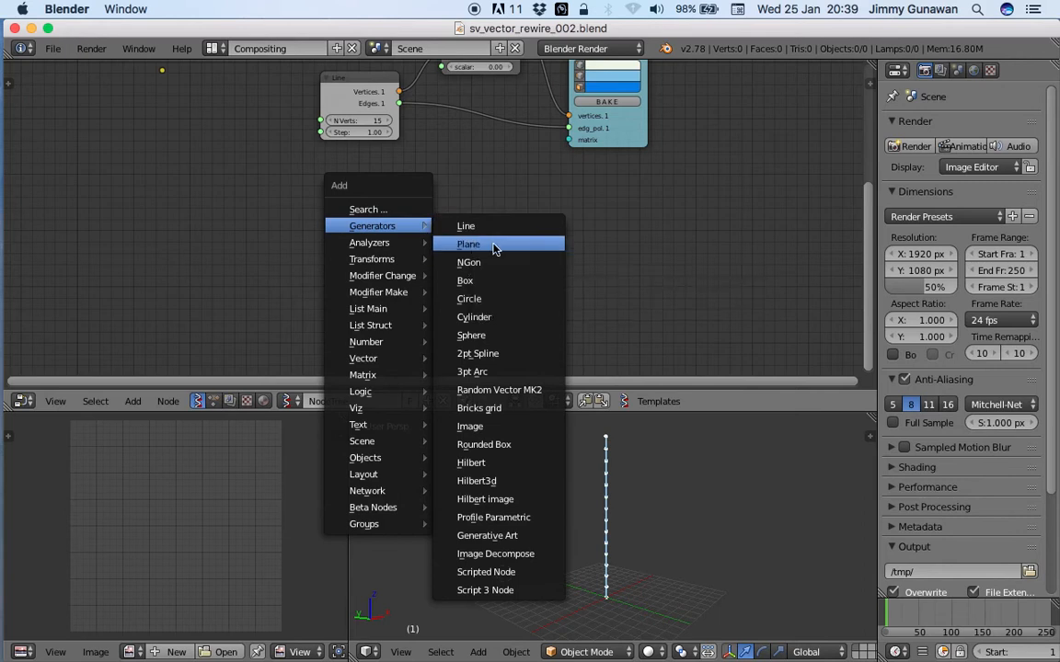
left_click(494, 246)
left_click(329, 195)
middle_click_drag(454, 192, 447, 220)
key("ctrl+s")
left_click(448, 222)
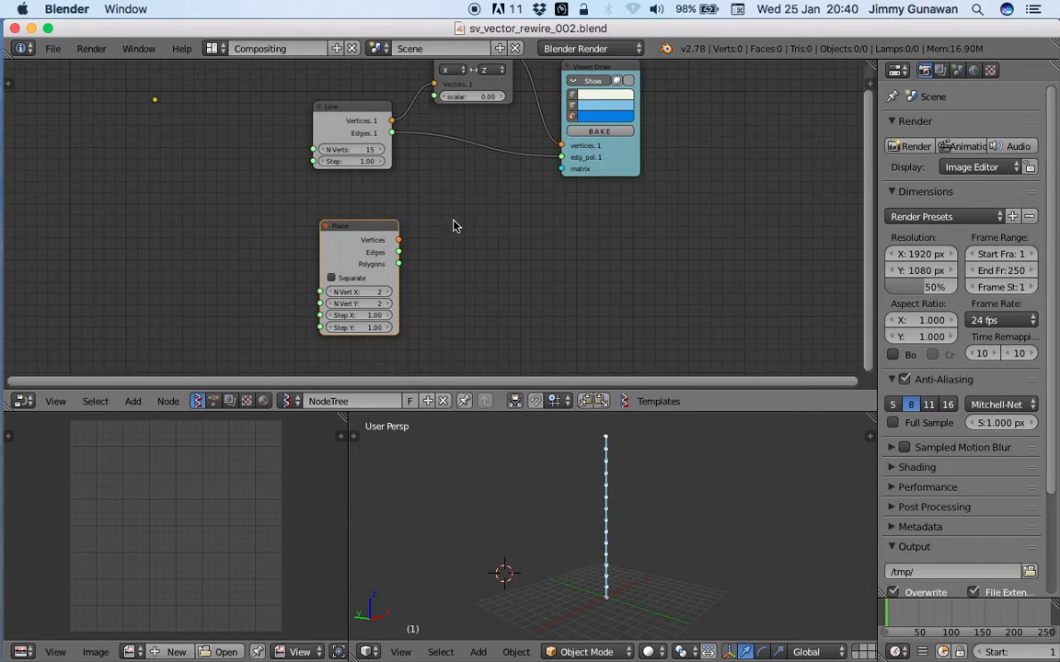
Step: Move the Viewer Draw node slightly away from the Line node and place a duplicate of it beside the Plane node
left_click_drag(614, 173, 648, 173)
left_click(647, 173)
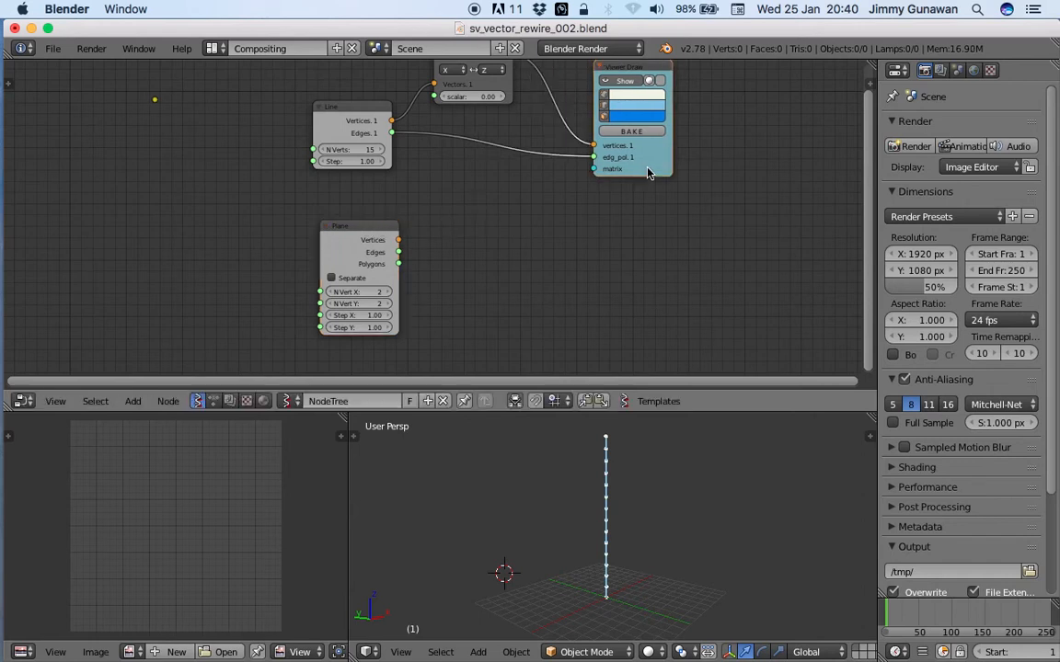
key("shift+d")
left_click(659, 318)
Step: Link the Plane node's Vertices and Polygons outputs to the new Viewer Draw's vertices and edg_pol inputs, and save over the file
left_click_drag(399, 240, 611, 241)
left_click_drag(615, 293, 611, 294)
left_click_drag(398, 264, 605, 306)
mouse_move(699, 561)
middle_mouse_down()
mouse_move(733, 587)
mouse_move(686, 549)
mouse_move(563, 501)
mouse_move(543, 567)
mouse_move(670, 547)
mouse_move(600, 596)
middle_mouse_up()
key("super+s")
left_click(600, 597)
Step: Set the Plane node's N Vert X and N Vert Y to 9 and its Step X to 1.03
scroll(388, 293, "up", 3, "ctrl")
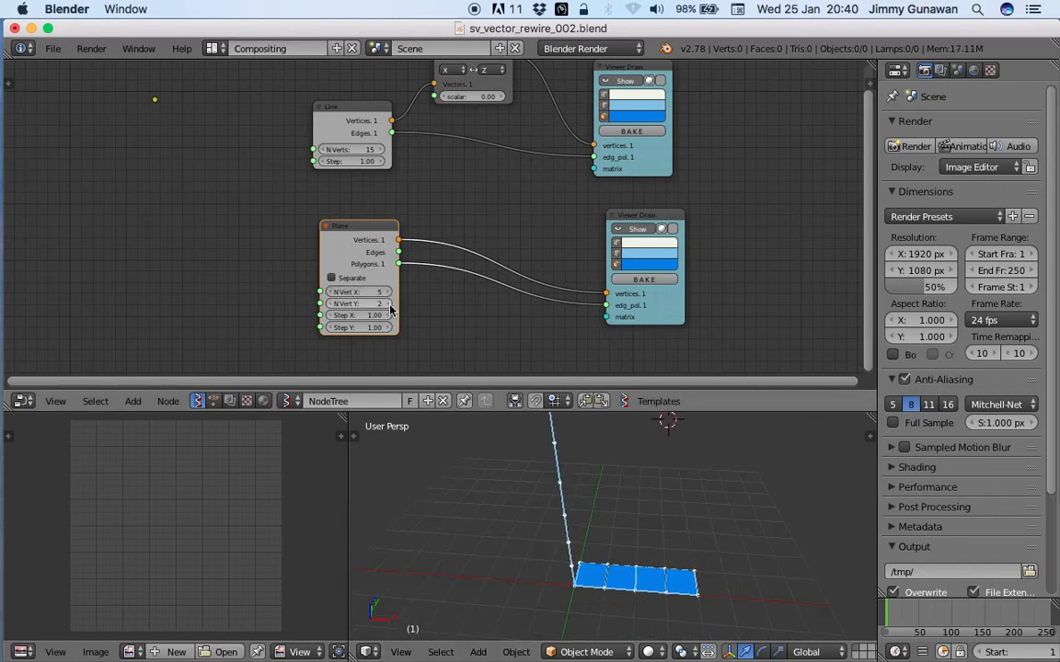
scroll(389, 304, "up", 3, "ctrl")
scroll(388, 293, "up", 3, "ctrl")
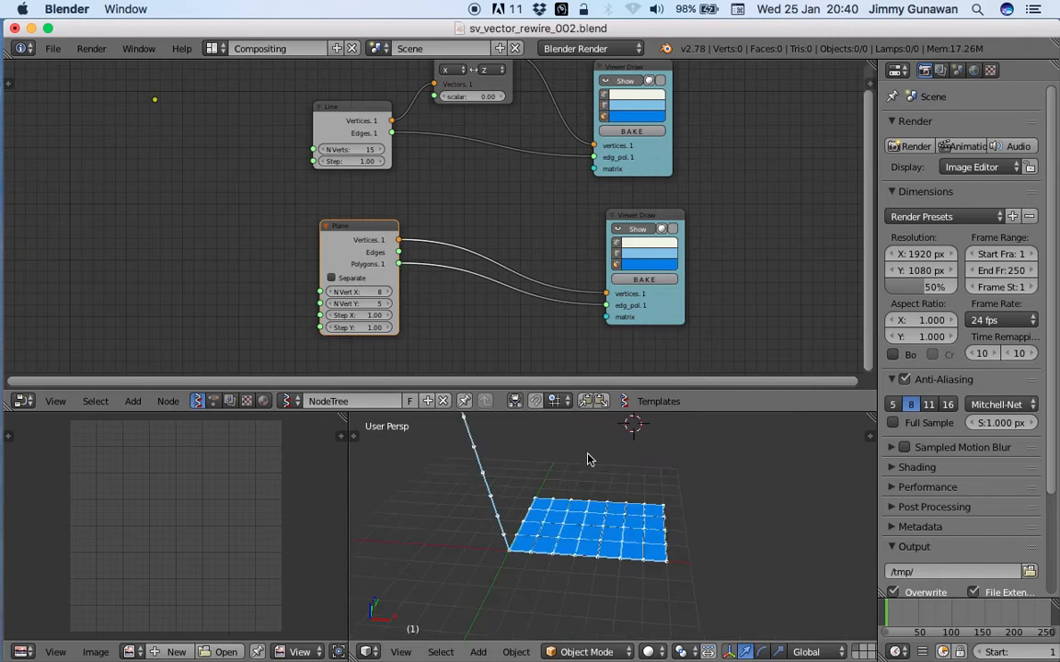
scroll(326, 293, "down", 2, "ctrl")
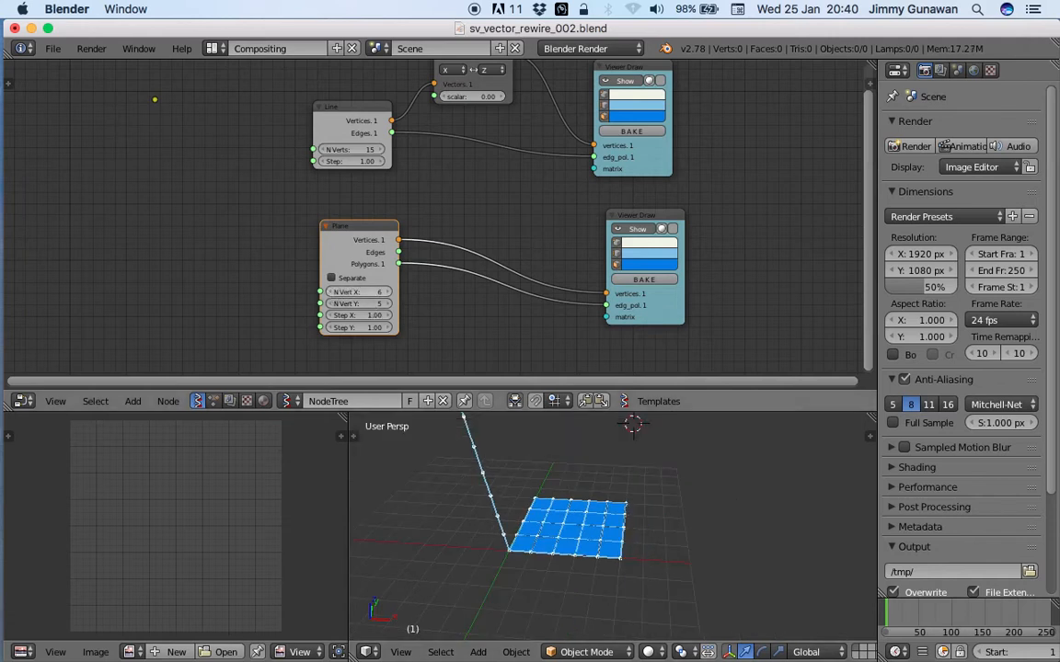
scroll(328, 293, "up", 2, "ctrl")
scroll(390, 304, "up", 3, "ctrl")
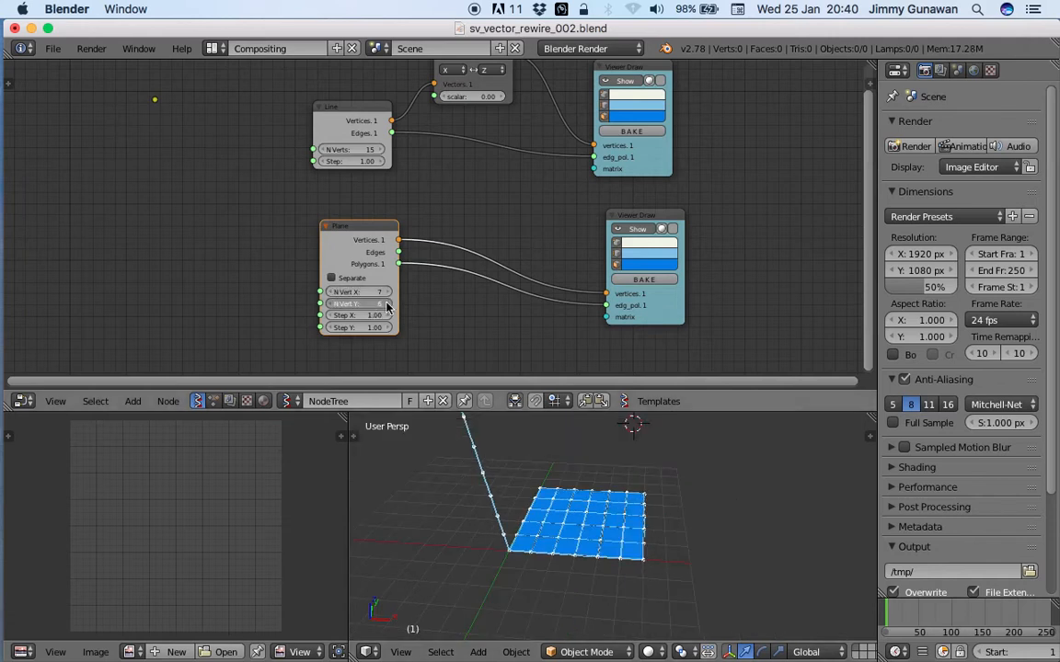
left_click(391, 304)
left_click(389, 293)
left_click(389, 293)
left_click(390, 315)
middle_click_drag(644, 566, 385, 629)
middle_click_drag(495, 585, 572, 534)
middle_click_drag(762, 495, 653, 537)
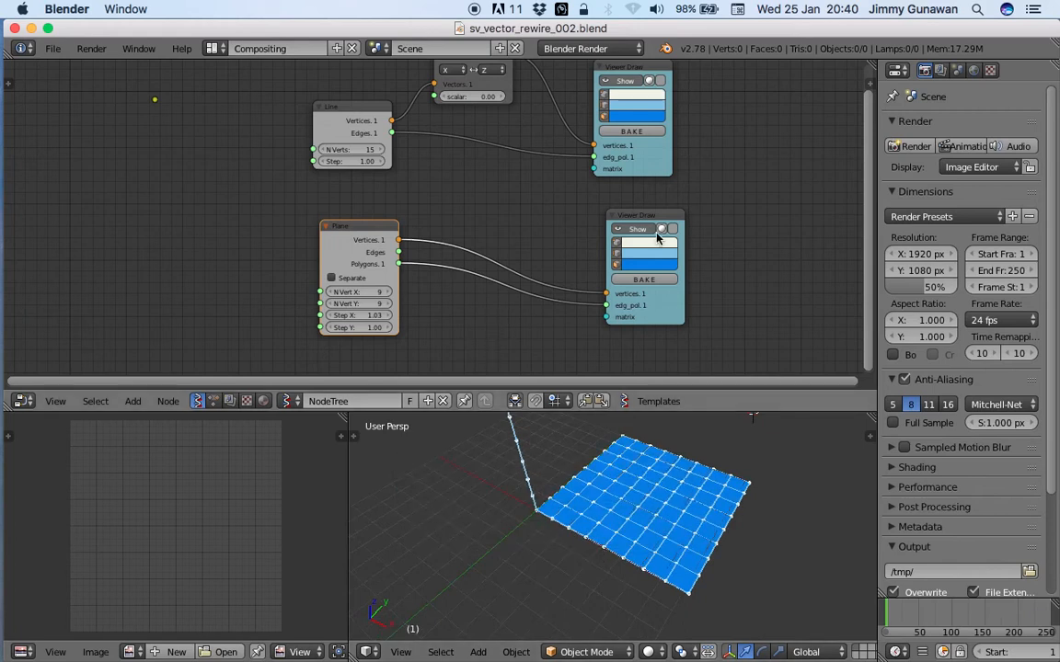
Step: Make room before the lower Viewer Draw, duplicate the Vector Rewire node and insert the copy into the Plane's vertices link
left_click_drag(639, 277, 710, 278)
middle_click_drag(487, 97, 470, 130)
left_click(460, 83)
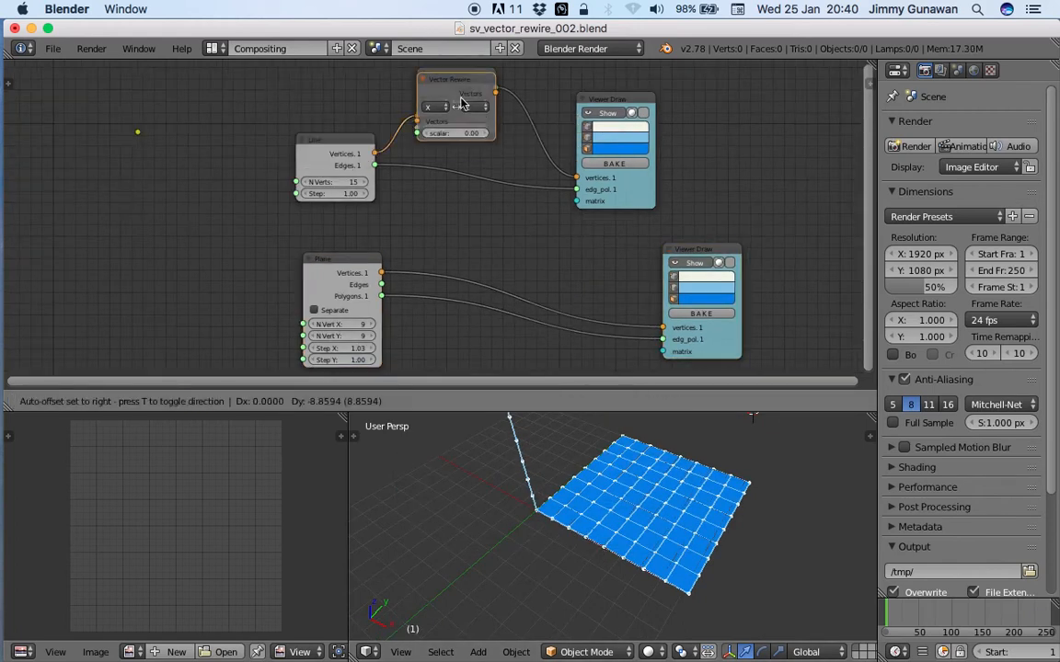
key("shift+d")
left_click(504, 239)
Step: Hide the Line setup's Viewer Draw output and save the file over the existing version
middle_click_drag(644, 589, 575, 542)
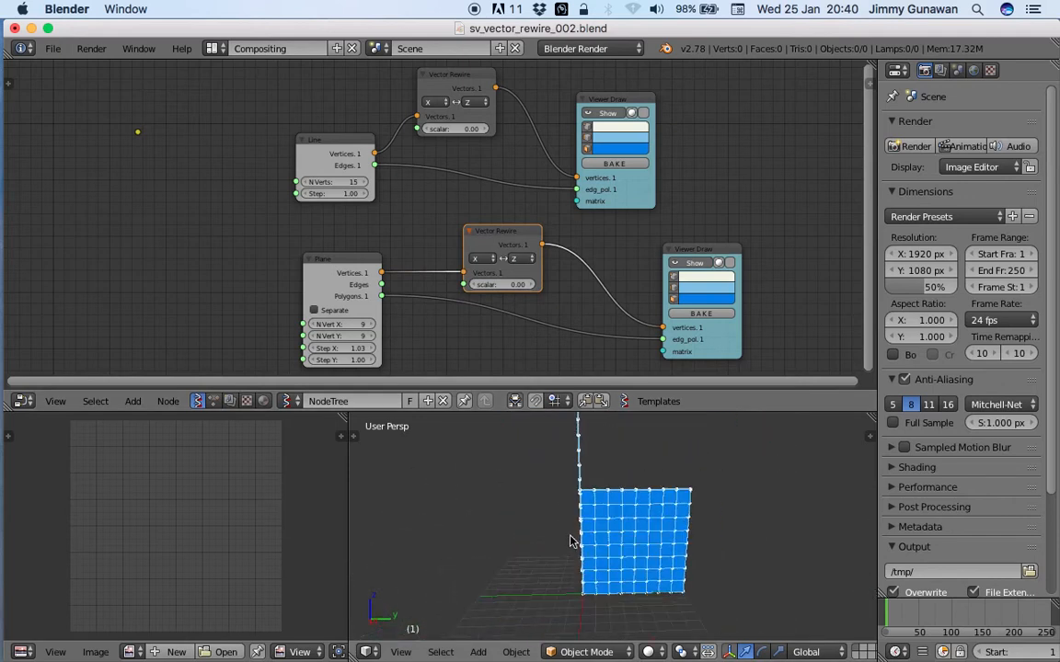
scroll(655, 497, "up", 2)
mouse_move(655, 497)
middle_mouse_down()
mouse_move(669, 502)
mouse_move(666, 486)
middle_mouse_up()
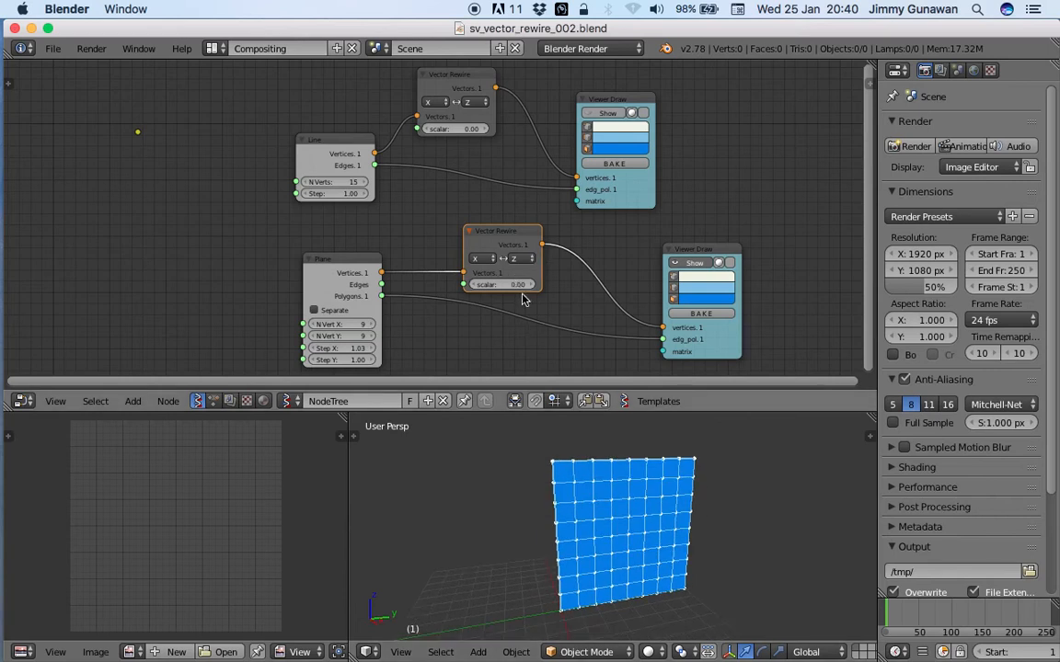
middle_click_drag(589, 559, 587, 499)
key("ctrl+s")
left_click(568, 515)
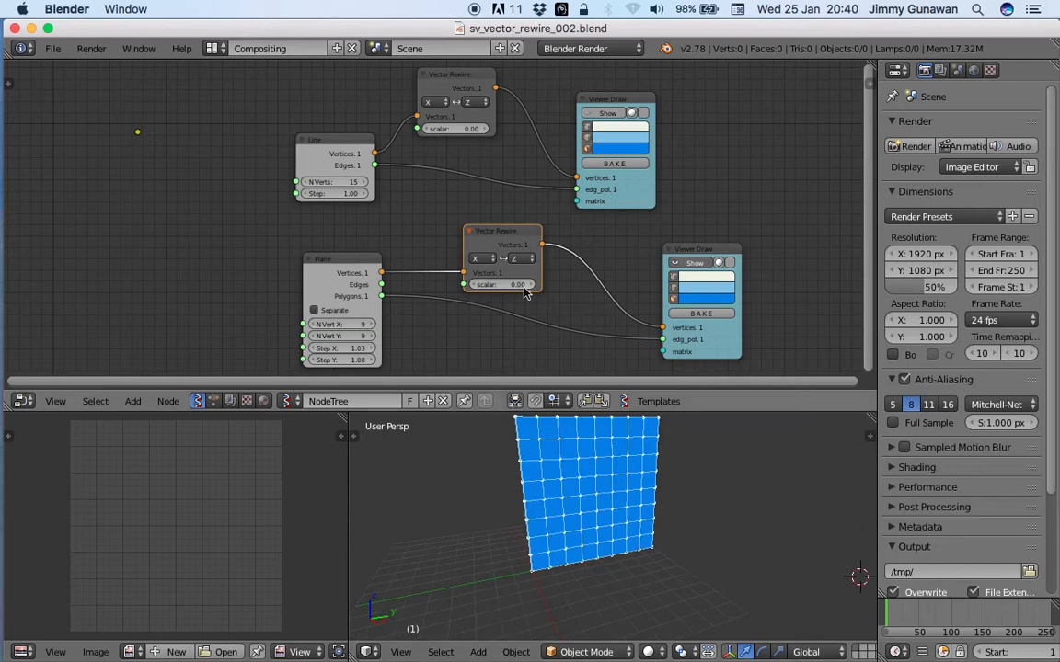
Step: Try Y and X as the target axis of the Plane's Vector Rewire node and restore Z
left_click(523, 260)
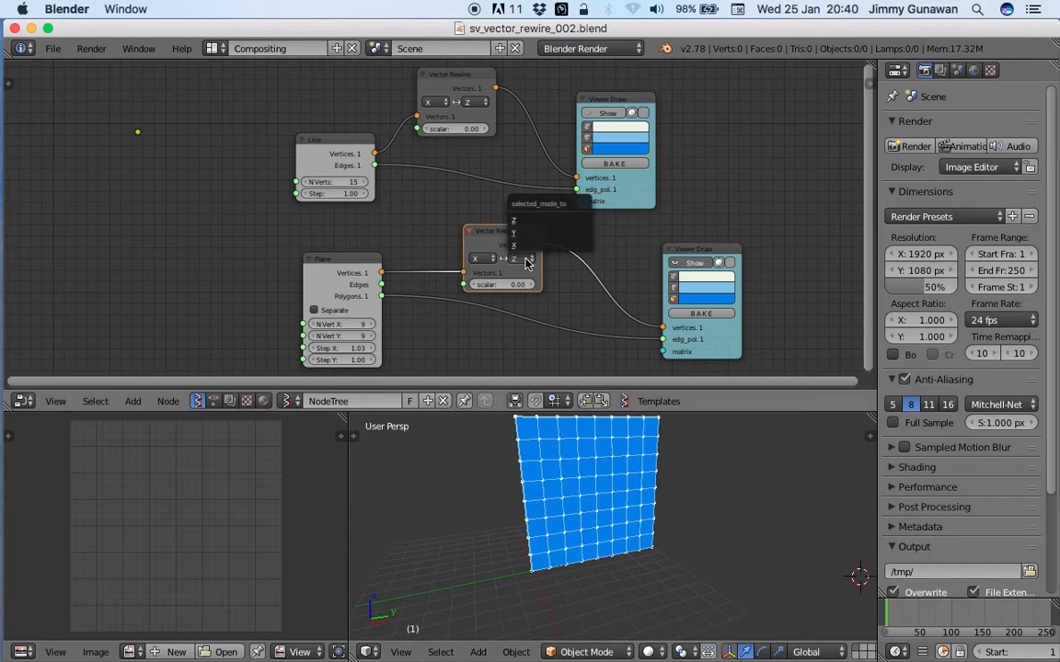
left_click(526, 233)
left_click(524, 259)
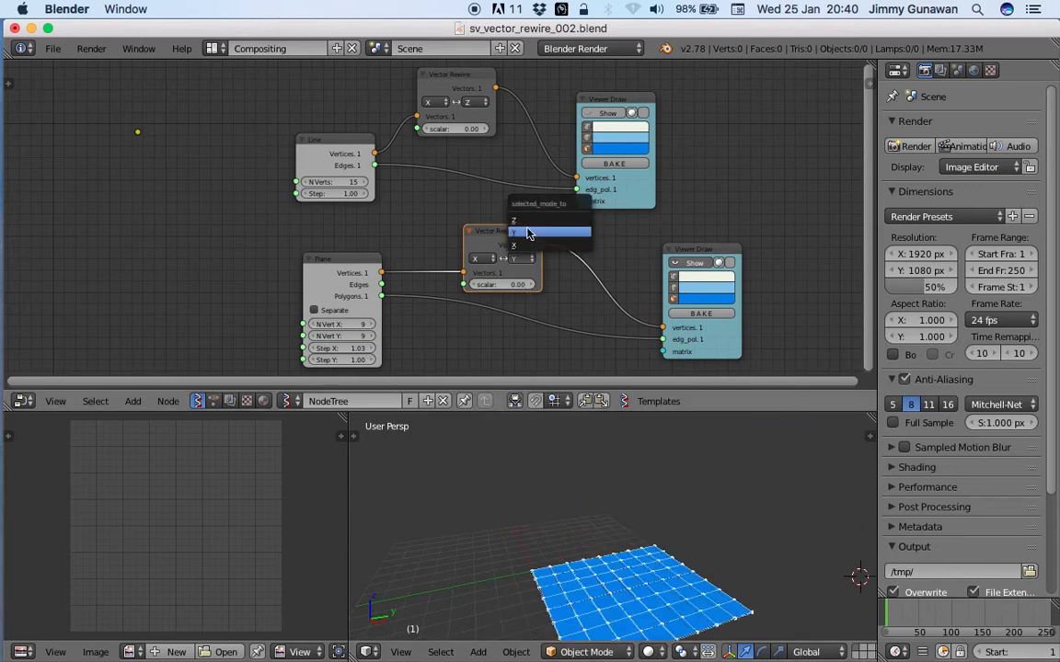
left_click(527, 223)
left_click(527, 245)
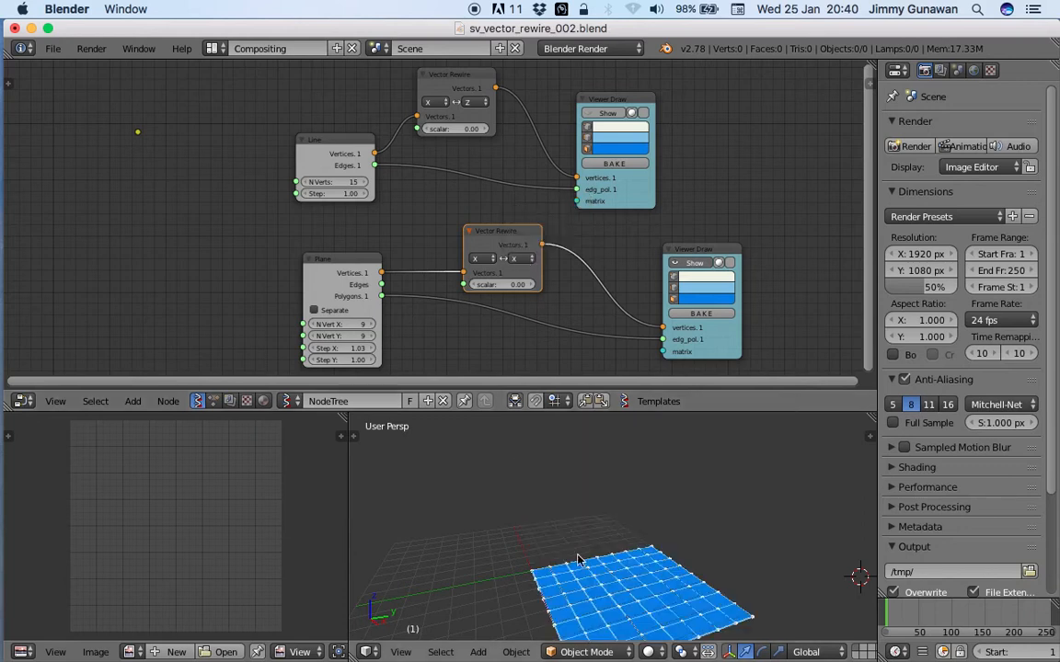
left_click(527, 259)
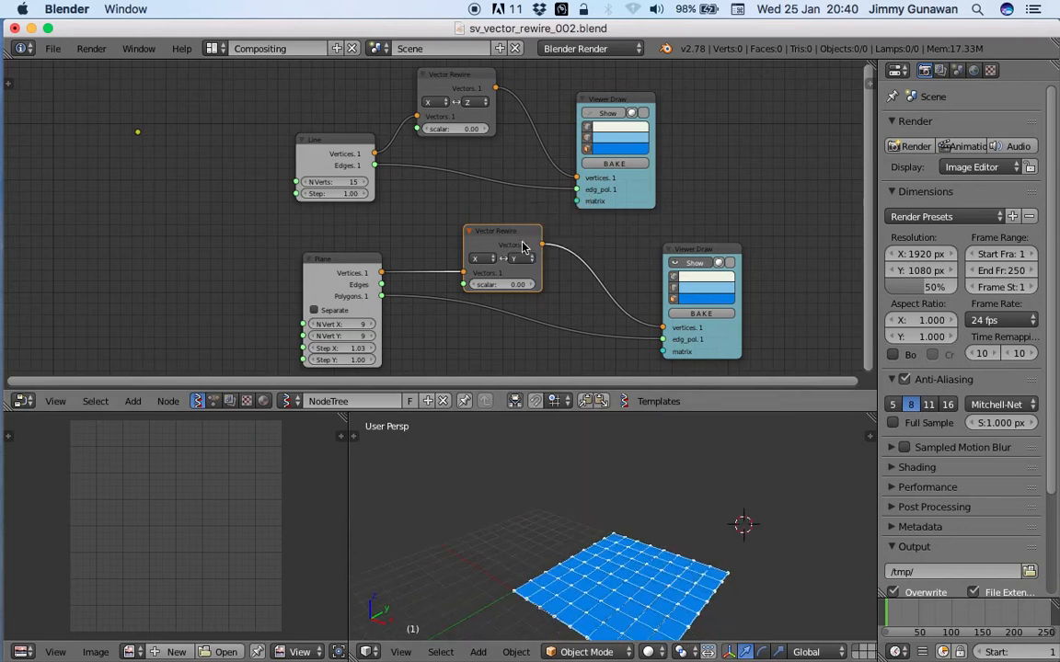
left_click(527, 223)
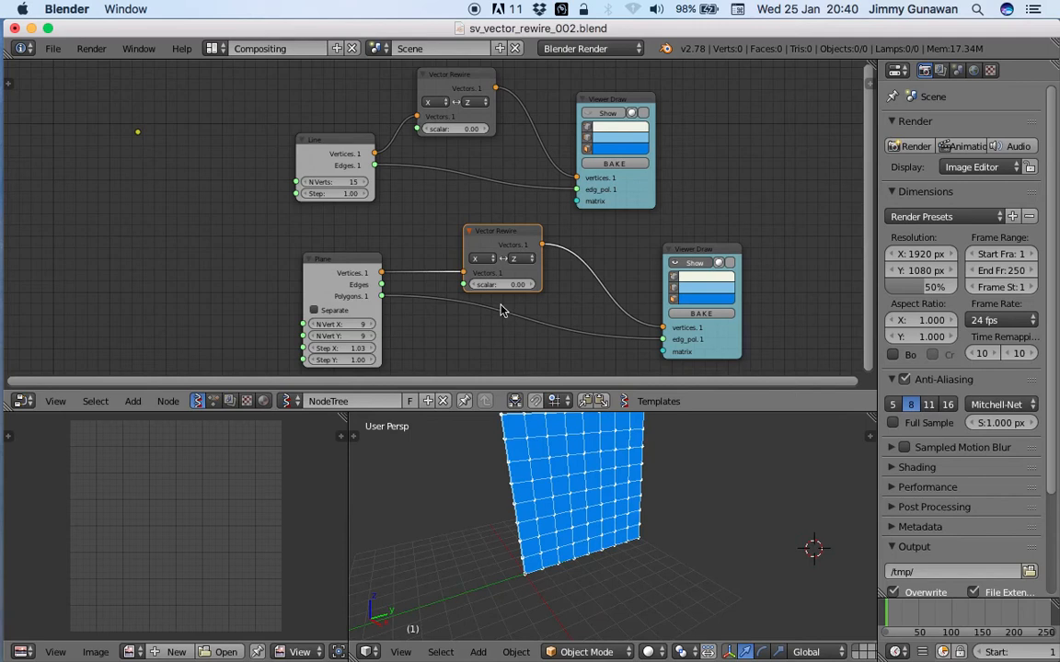
Step: Set the source of the Plane's Vector Rewire node to Scalar and its scalar value to 2.82
left_click(480, 260)
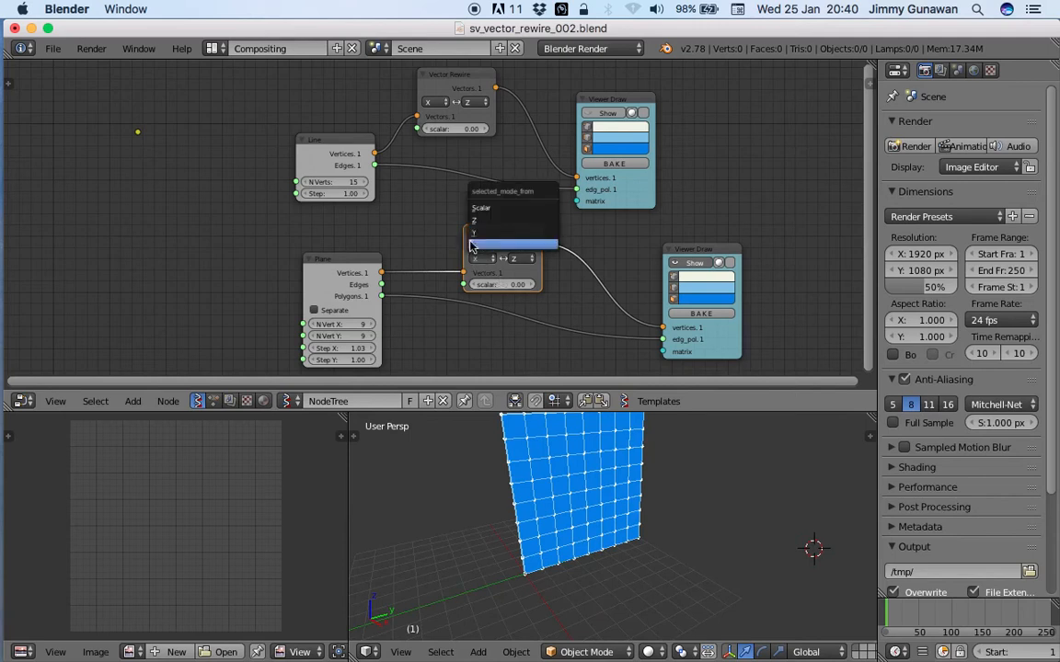
scroll(463, 243, "up", 2)
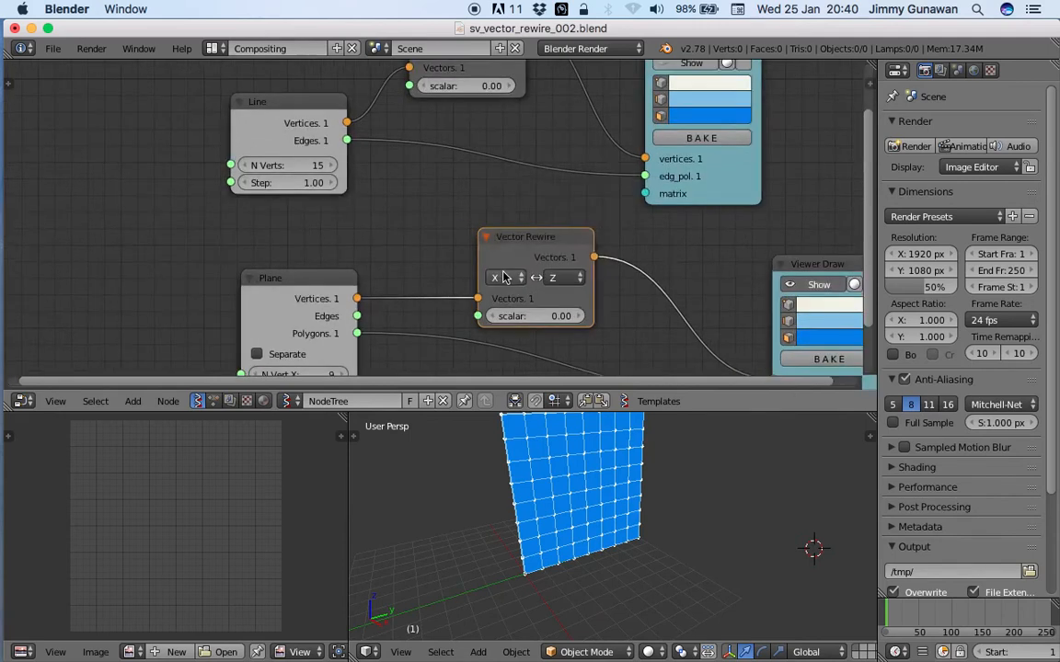
left_click(504, 278)
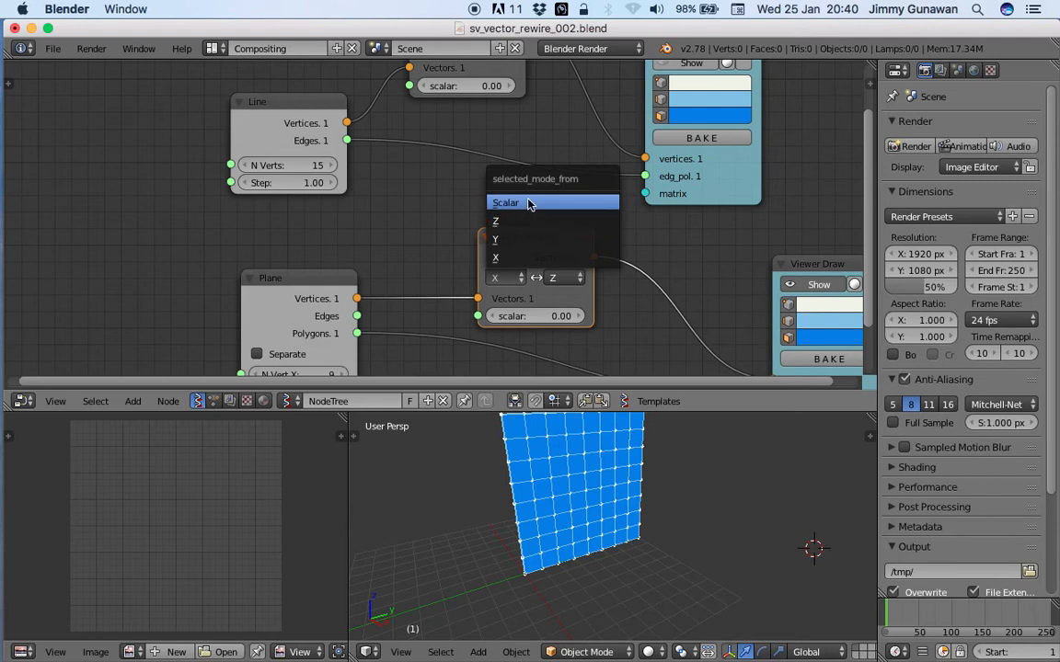
left_click(520, 261)
scroll(451, 255, "down", 3)
scroll(451, 256, "right", 2)
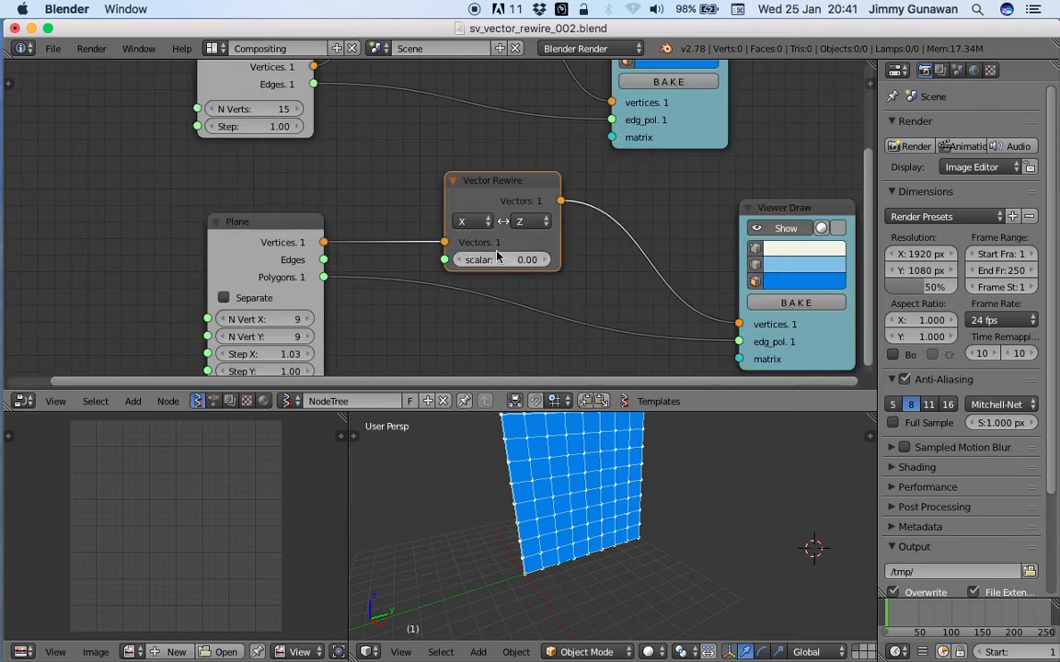
left_click(471, 222)
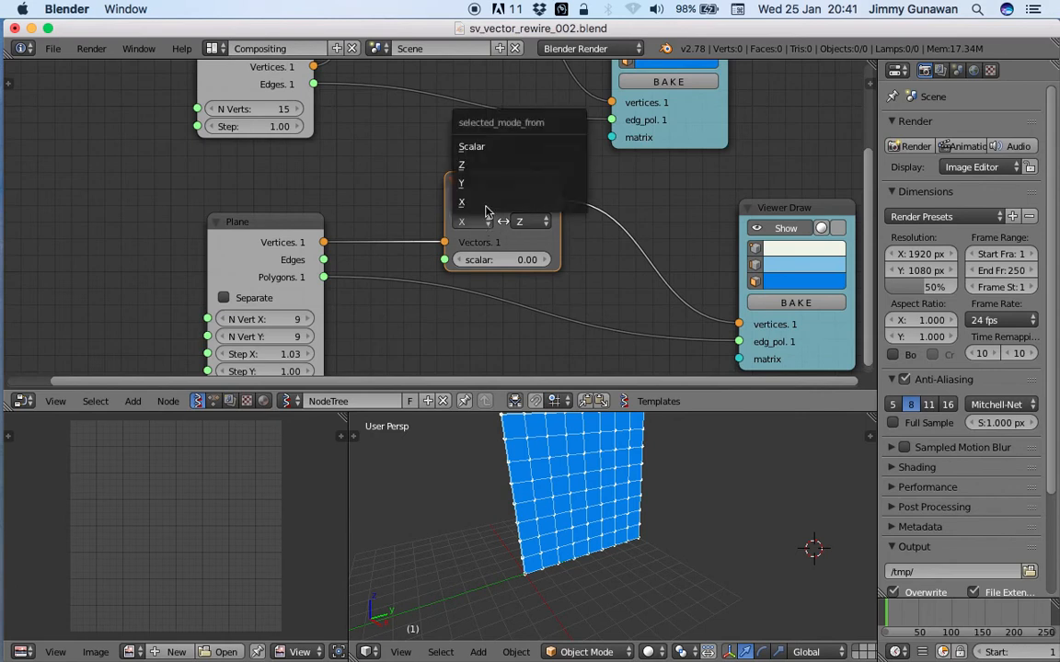
left_click(480, 150)
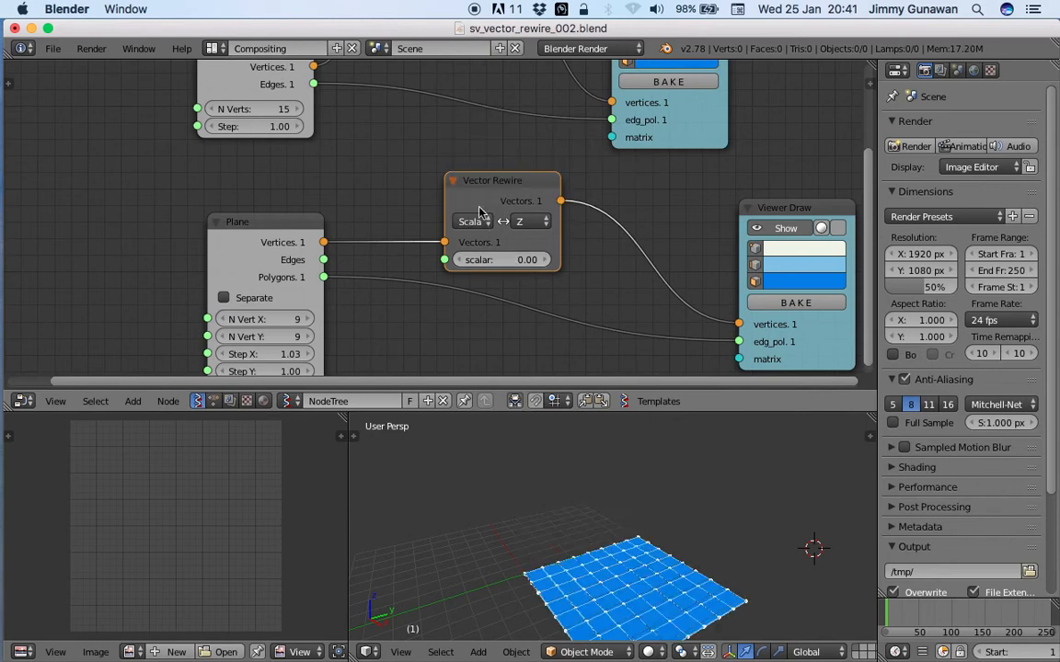
left_click_drag(506, 261, 514, 278)
scroll(553, 468, "down", 3)
scroll(553, 467, "left", 3)
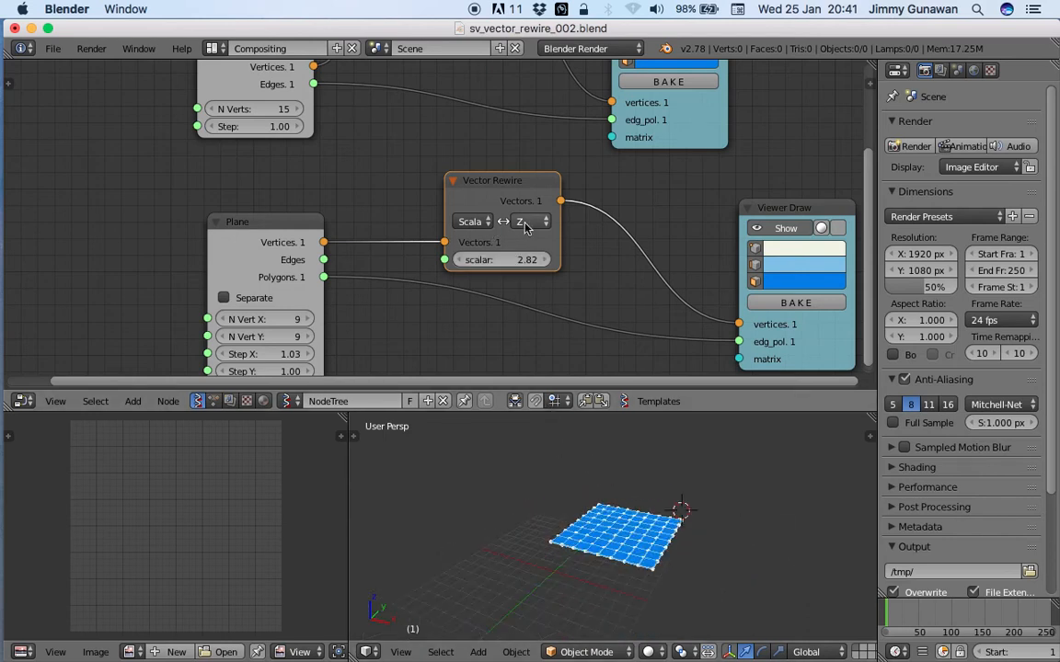
Step: Try Y and X as the target axis for the scalar source, restore Z and set the scalar to 3.45
left_click(526, 222)
left_click(551, 183)
left_click(529, 221)
left_click(545, 202)
left_click(532, 222)
left_click(541, 166)
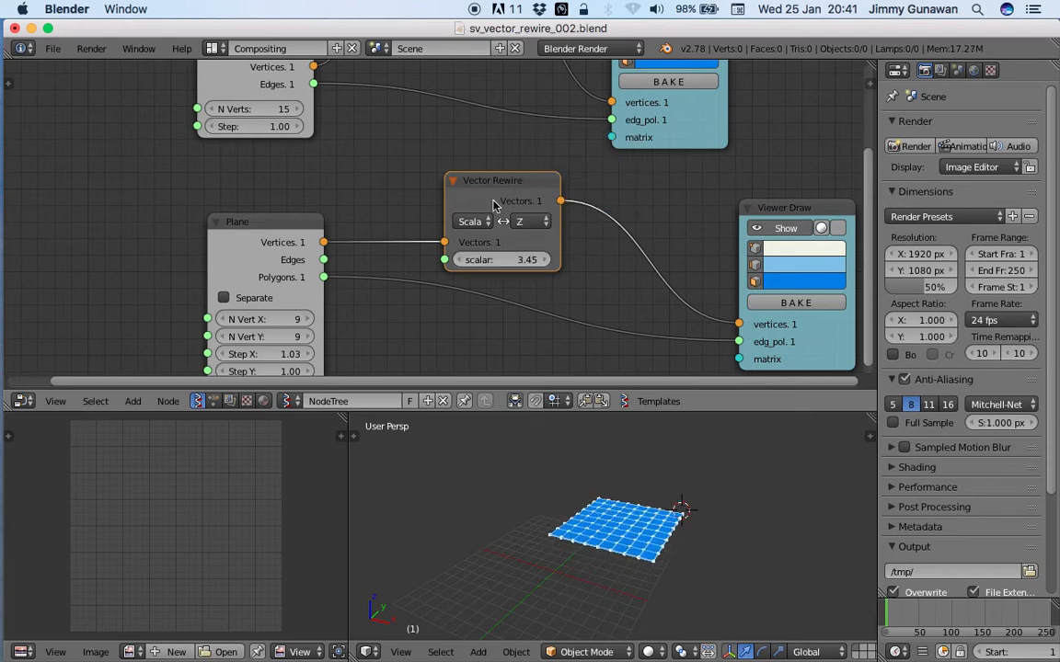
Step: Spread the Plane and its Vector Rewire node apart to make room for another node between them
left_click_drag(485, 216, 445, 189)
left_click_drag(305, 232, 251, 232)
middle_click_drag(334, 208, 293, 184)
left_click_drag(414, 165, 555, 184)
Step: Duplicate the Vector Rewire node and insert the copy between the Plane node and the original Vector Rewire
key("shift+d")
left_click(353, 176)
left_click_drag(353, 176, 342, 155)
left_click(341, 151)
Step: Set the inserted Vector Rewire node to swap X with Y and save the file
left_click(325, 176)
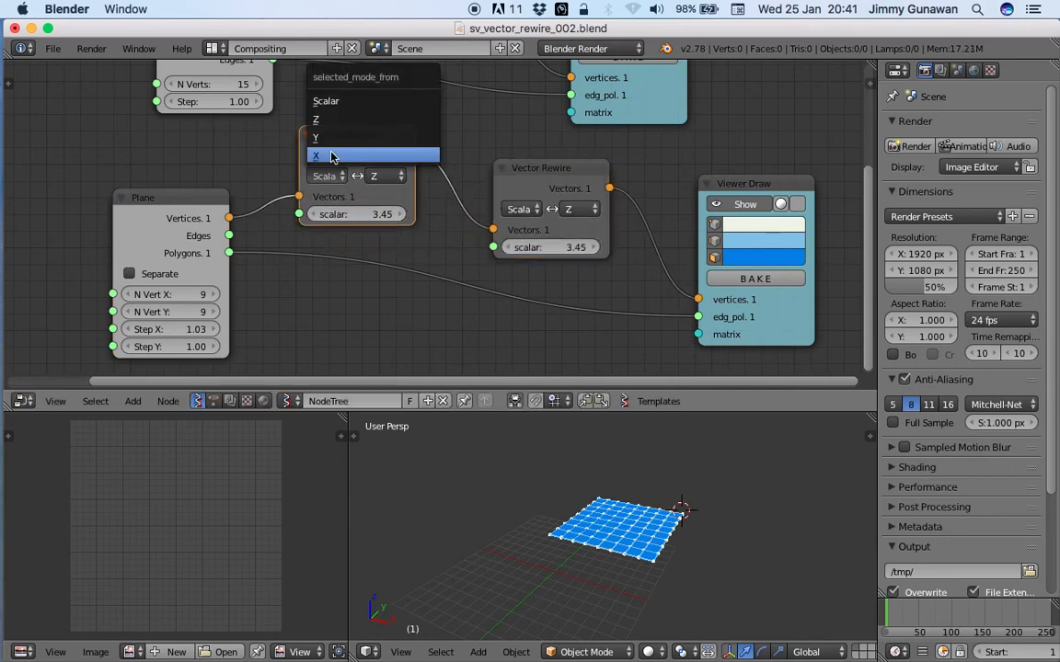
left_click(332, 154)
left_click(379, 174)
left_click(385, 138)
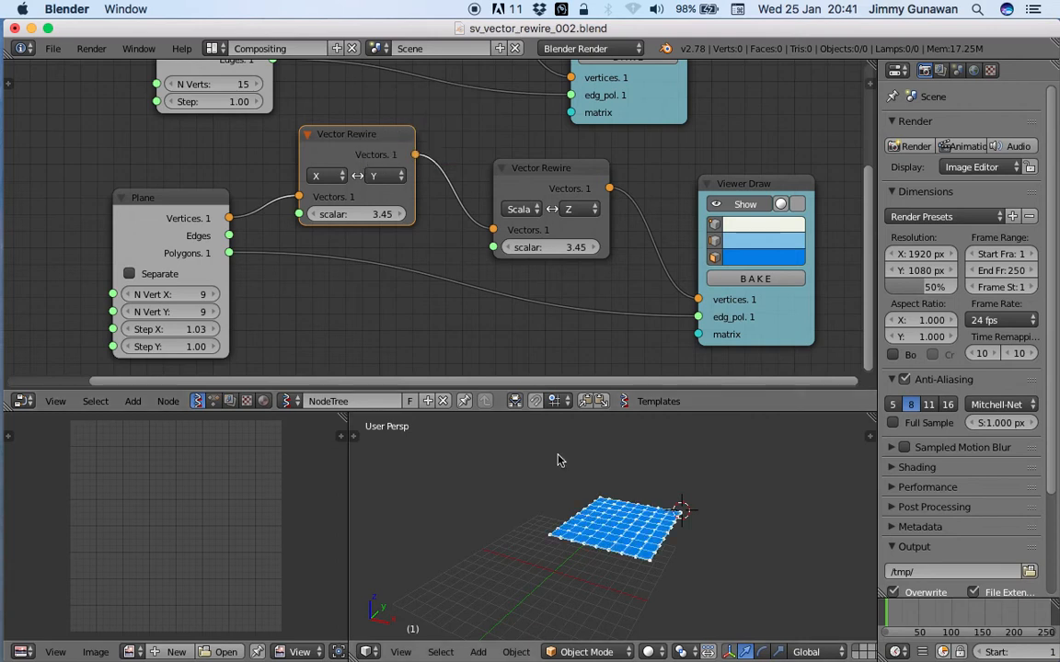
key("ctrl+s")
Step: Set the first Vector Rewire node's target axis to Z and the second, scalar-driven one's target to X
left_click(386, 176)
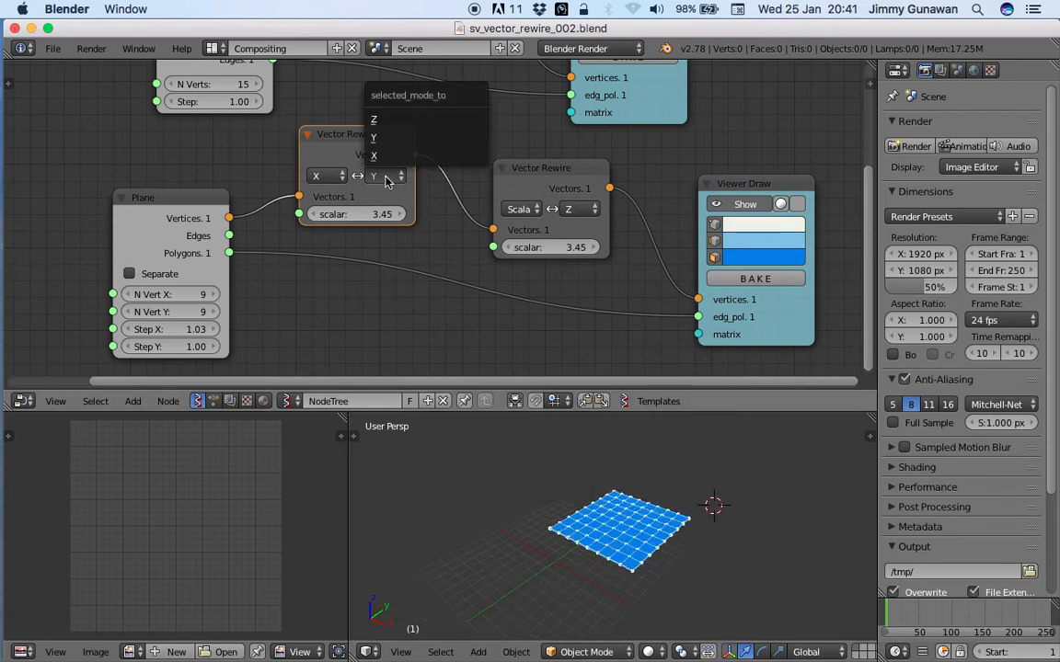
left_click(385, 120)
left_click(523, 210)
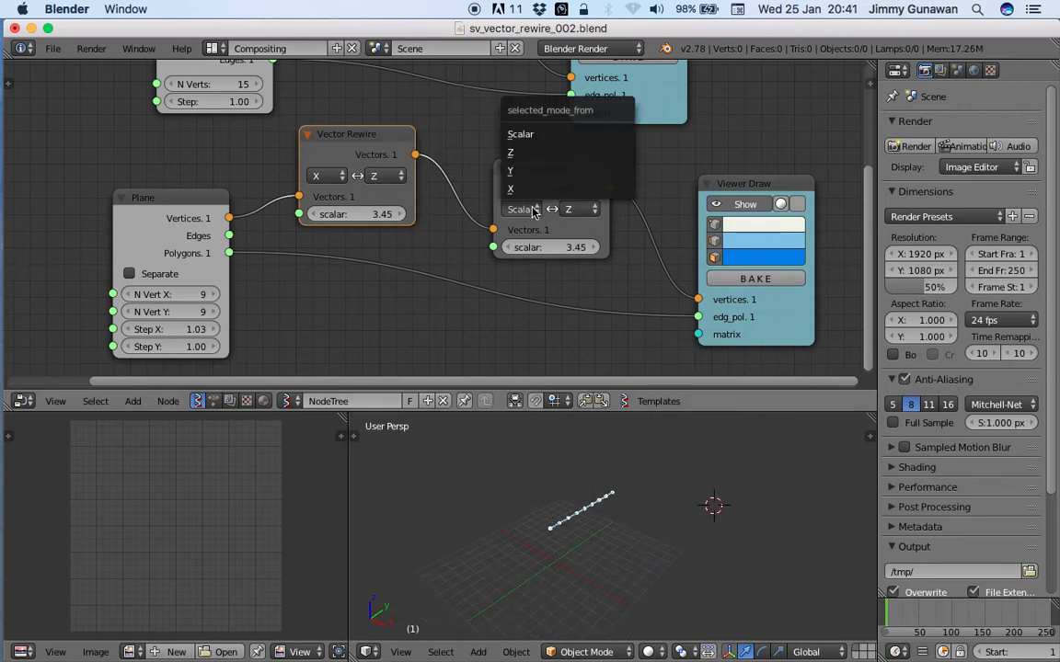
left_click(580, 209)
left_click(582, 189)
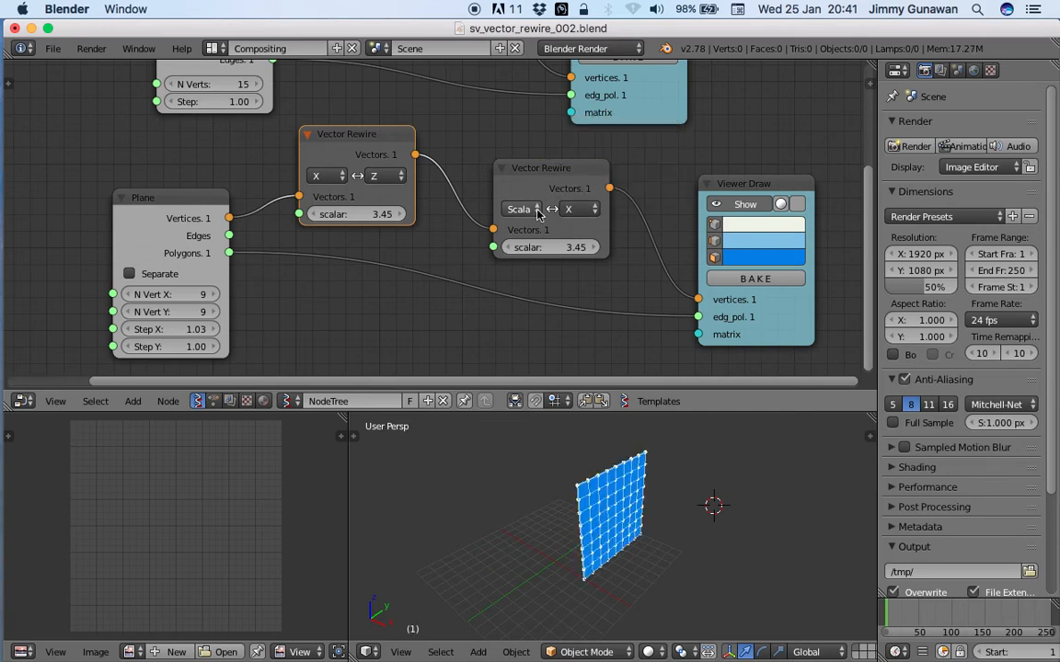
Step: Set the second Vector Rewire node's scalar to -1.89 and save the file
mouse_move(553, 251)
left_mouse_down()
mouse_move(580, 251)
mouse_move(524, 246)
mouse_move(589, 246)
mouse_move(542, 246)
mouse_move(558, 264)
left_mouse_up()
middle_click_drag(609, 480, 589, 492)
key("ctrl+s")
left_click(615, 494)
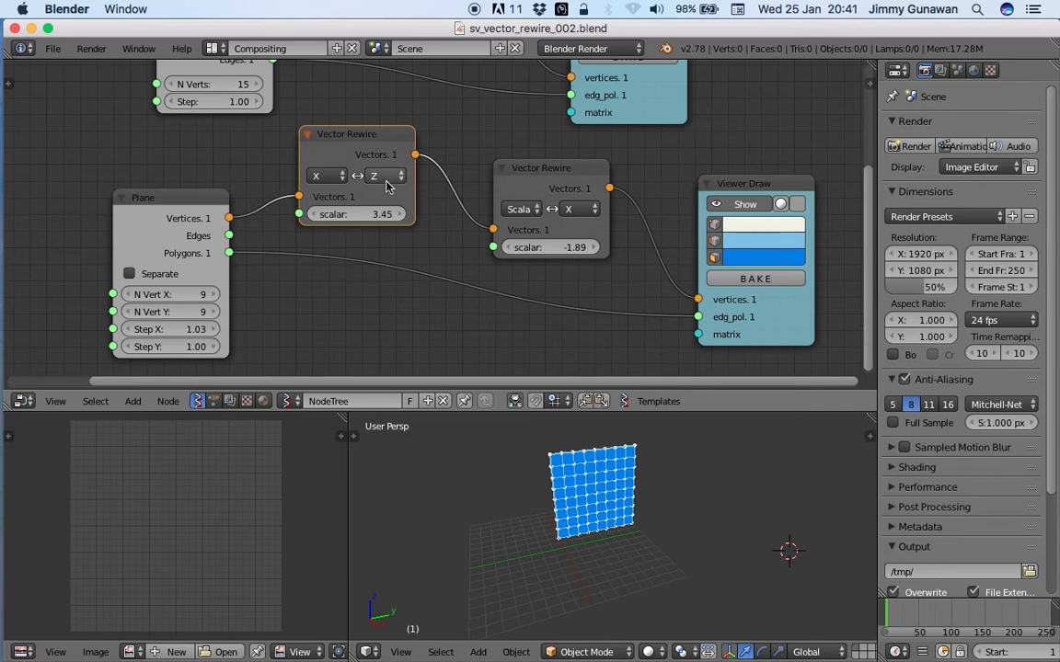
Step: Cycle the first Vector Rewire node through other target axes and restore Z
left_click(388, 177)
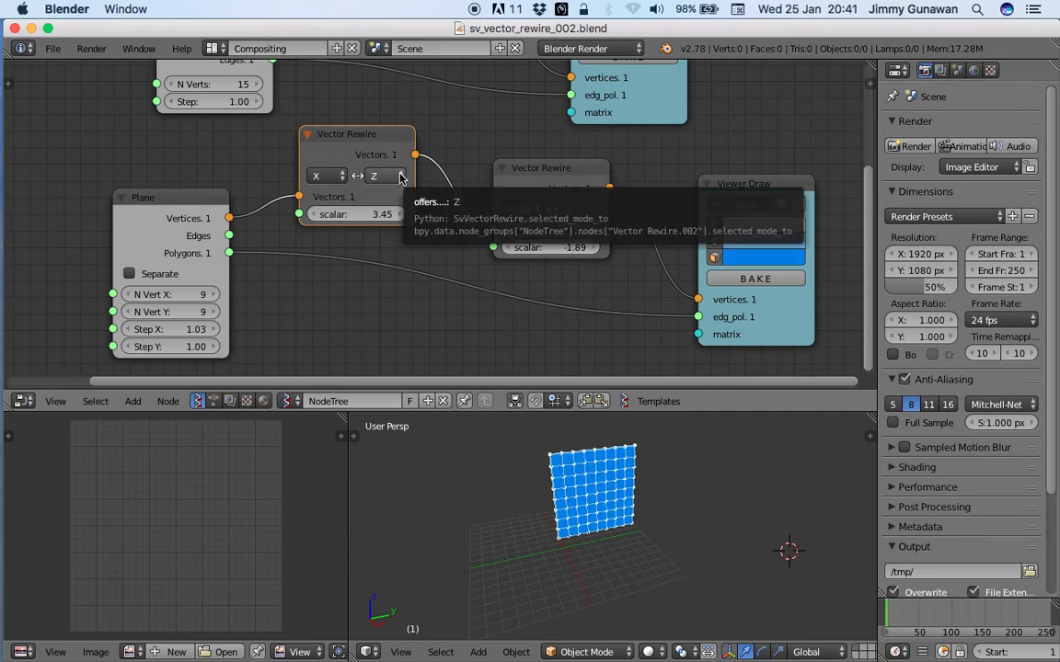
scroll(389, 177, "up", 2, "ctrl")
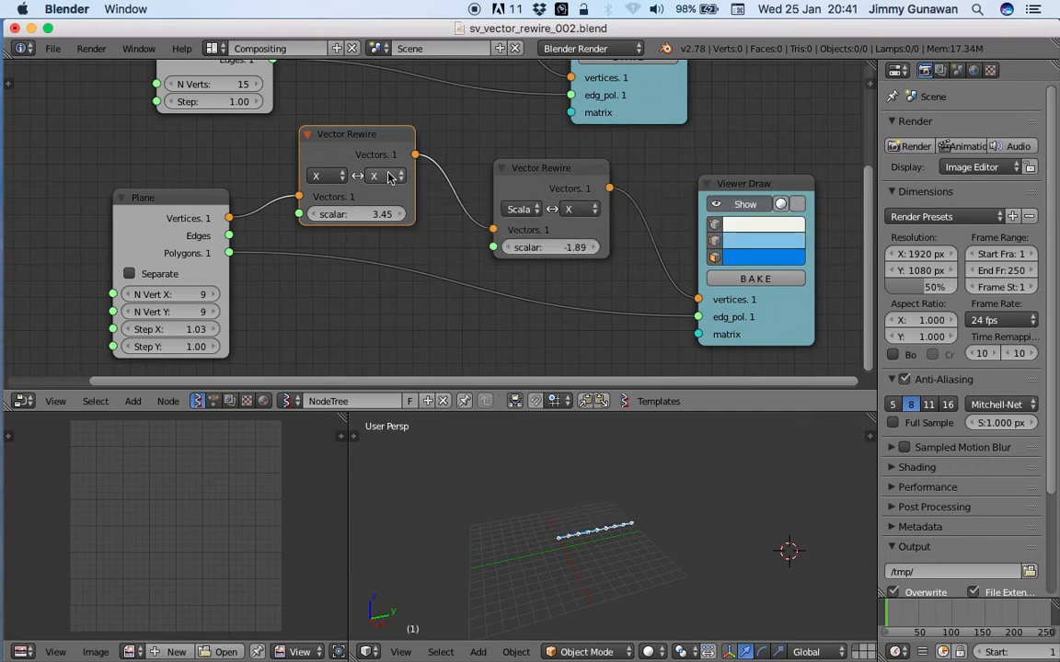
scroll(390, 177, "down", 1, "ctrl")
scroll(390, 178, "up", 1, "ctrl")
scroll(390, 178, "down", 1, "ctrl")
Step: Delete the second Vector Rewire node, connect the first directly to Viewer Draw's vertices, and center it between Plane and Viewer Draw
left_click(533, 180)
key("x")
left_click_drag(416, 156, 698, 299)
left_click_drag(377, 167, 485, 190)
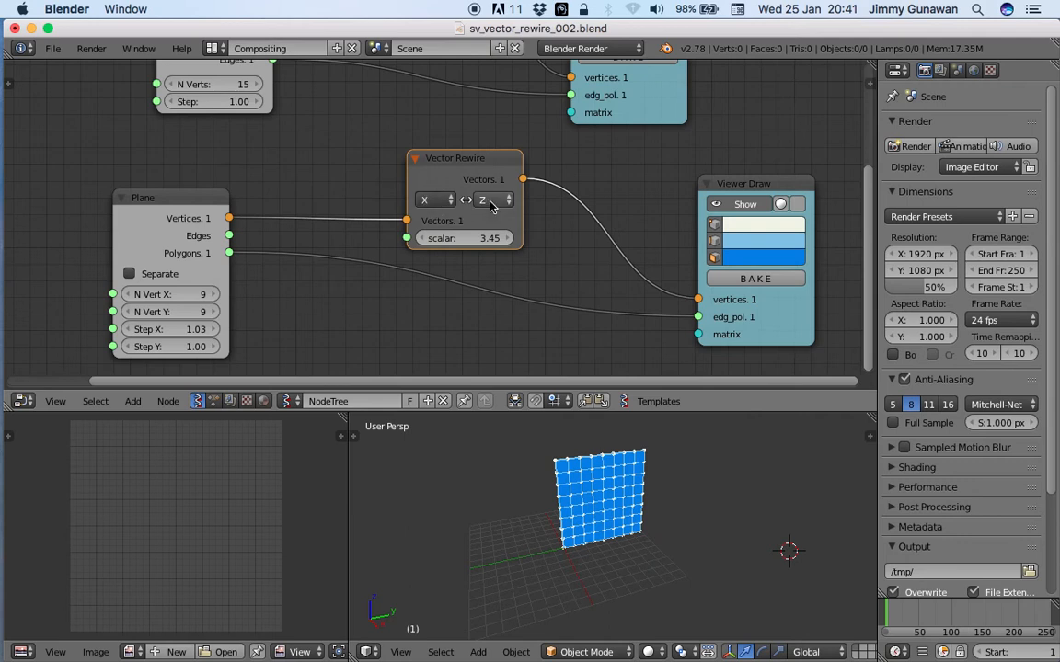
Step: Cycle the remaining Vector Rewire node's target axis to X and set its scalar to 0
scroll(490, 201, "up", 2, "ctrl")
scroll(492, 203, "down", 2, "ctrl")
scroll(492, 203, "up", 2, "ctrl")
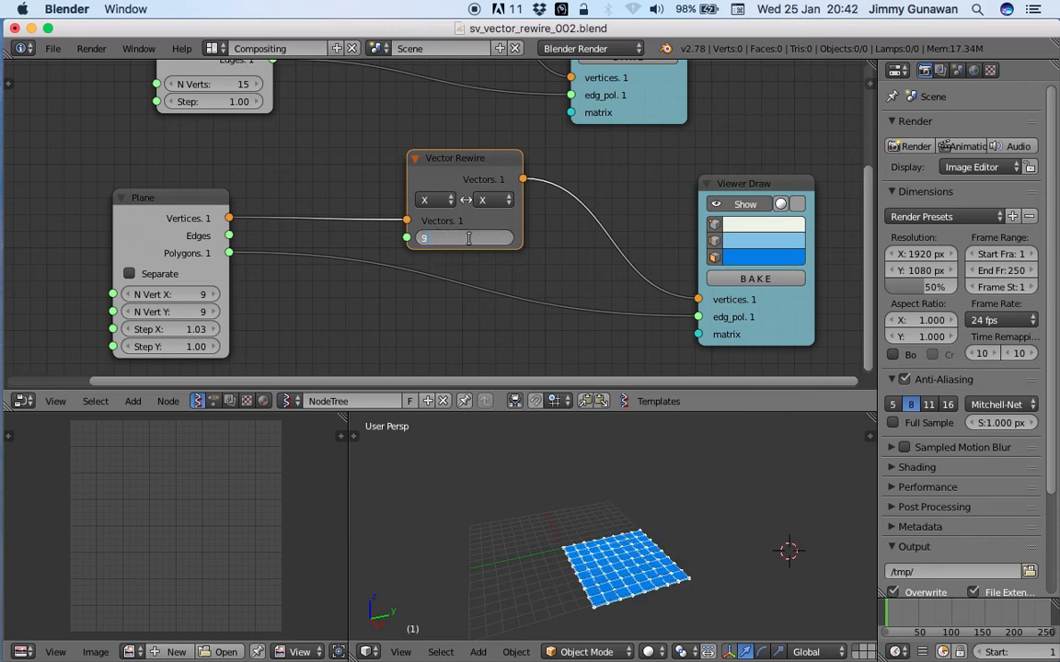
Step: Try Y and Z as the Vector Rewire node's target axis, returning to X, and inspect the plane
left_click(500, 200)
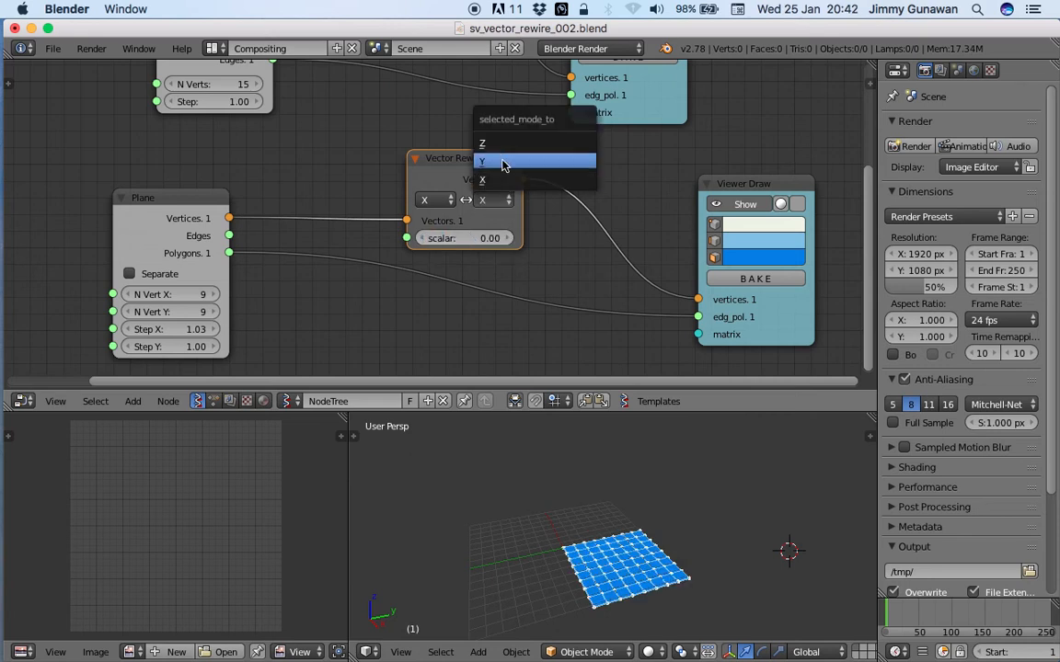
left_click(488, 162)
left_click(503, 202)
left_click(487, 143)
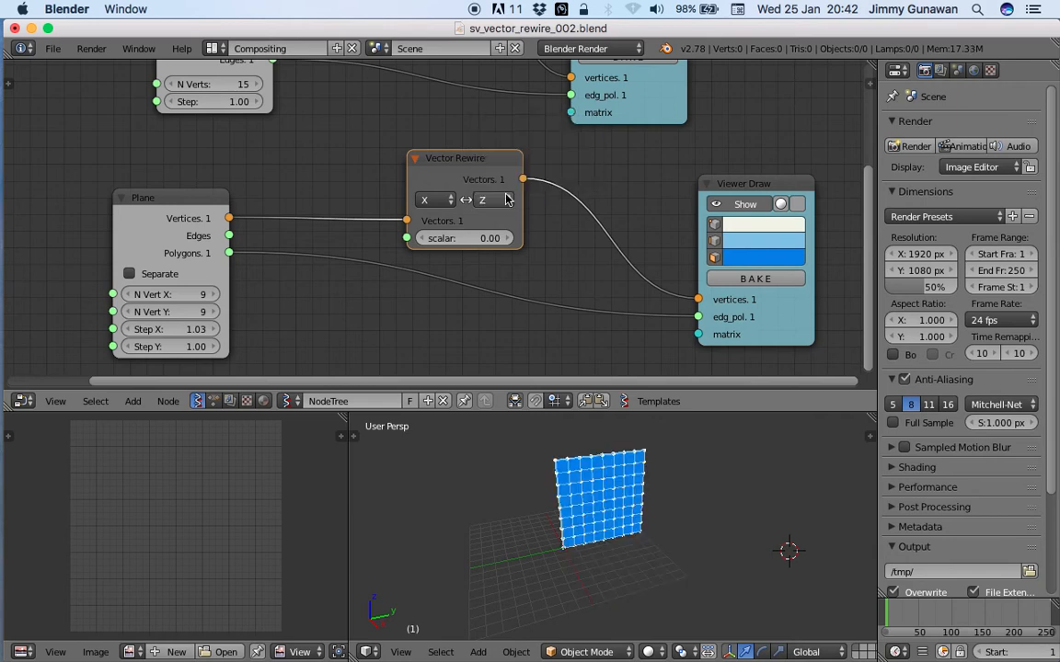
left_click(497, 199)
left_click(485, 180)
middle_click_drag(649, 539, 544, 532)
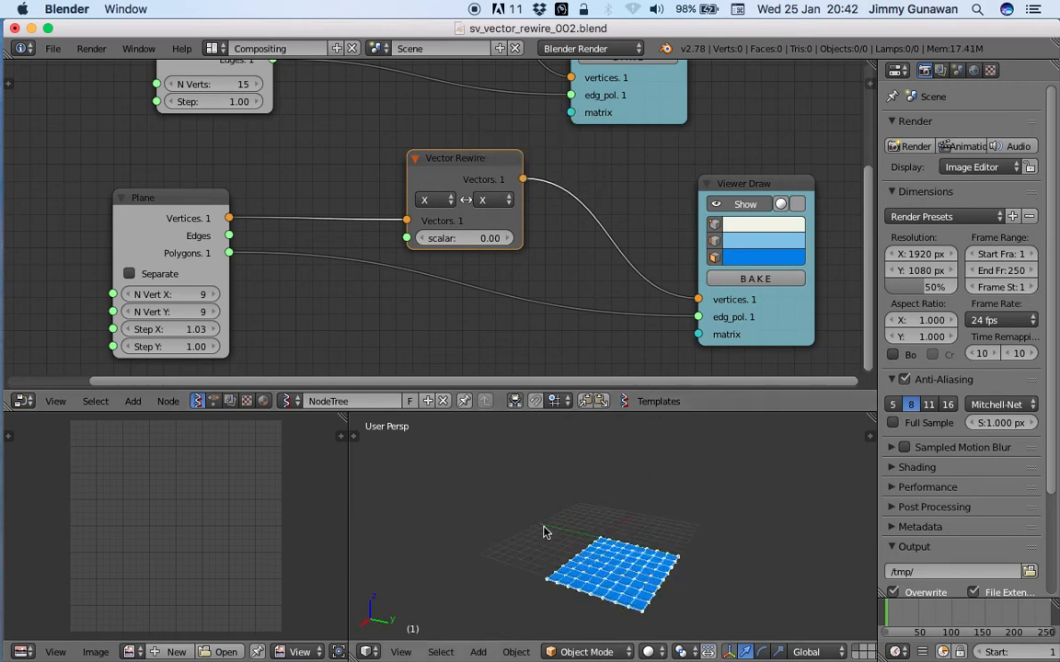
Step: Switch the Vector Rewire node's target axis to Y and finally to Z
left_click(494, 199)
left_click(465, 162)
left_click(496, 199)
left_click(490, 143)
middle_click_drag(638, 589, 629, 513)
Step: Move the Vector Rewire node closer to the Plane, duplicate it, and insert the copy before Viewer Draw
left_click_drag(439, 160, 381, 141)
key("shift+d")
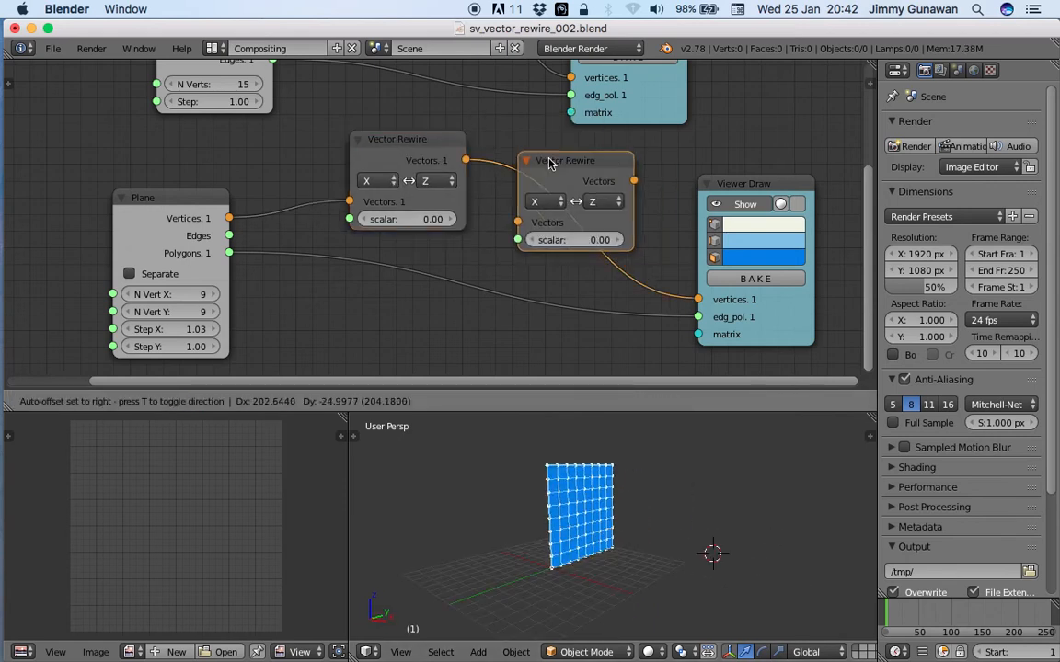
left_click(564, 162)
Step: Try Y as source and target on the copied Vector Rewire node, and finish with source Z and target X
left_click(555, 199)
left_click(570, 165)
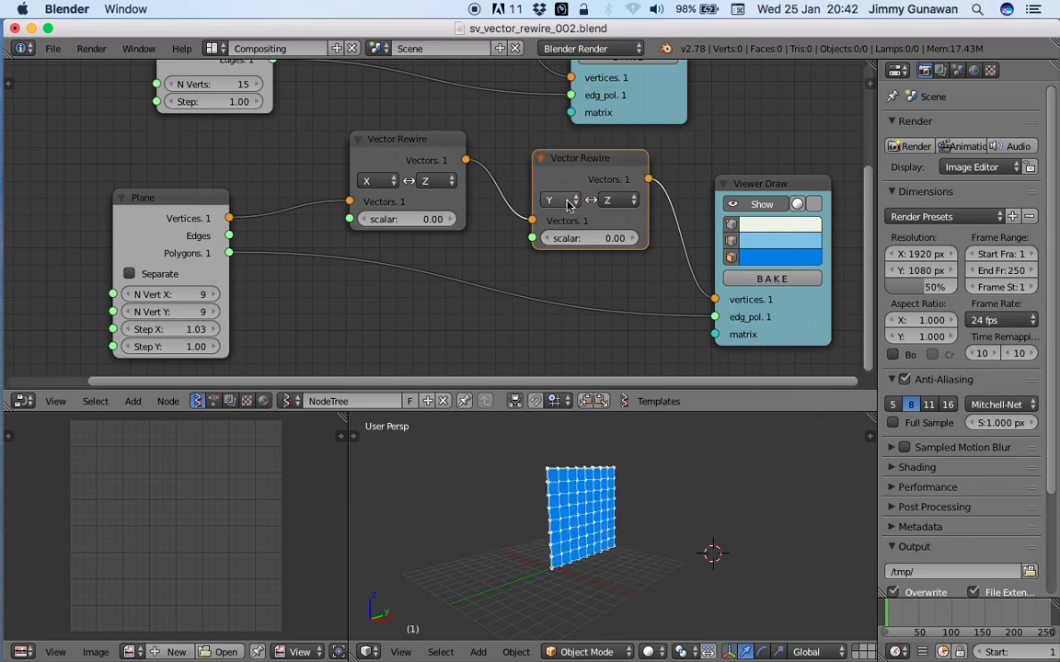
left_click(615, 200)
left_click(612, 161)
left_click(557, 200)
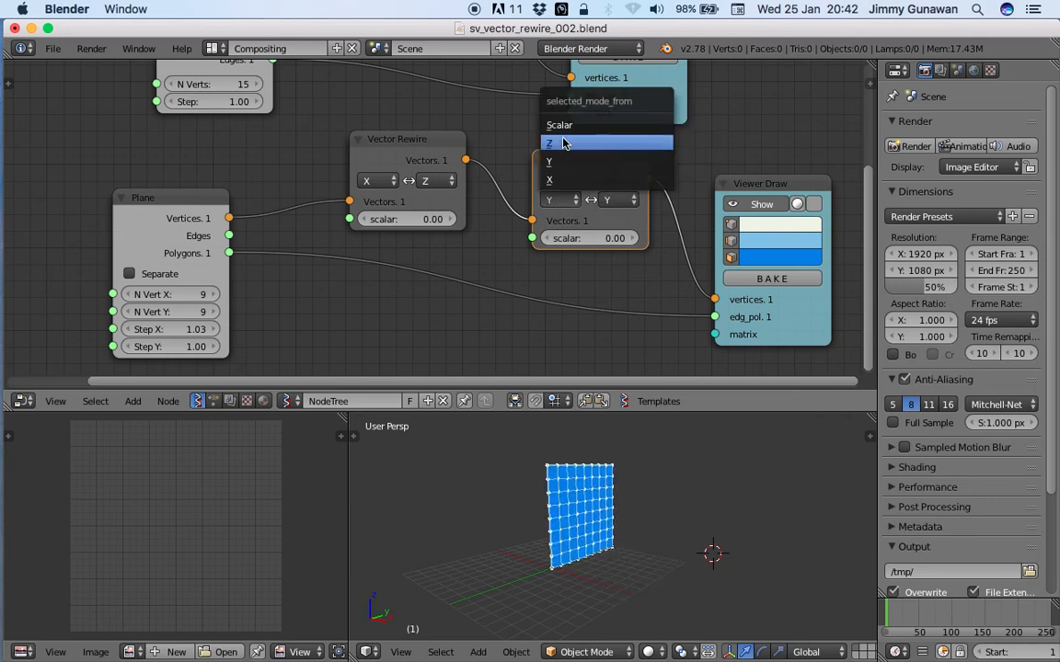
left_click(563, 143)
left_click(609, 200)
left_click(609, 182)
middle_click_drag(538, 556, 552, 480)
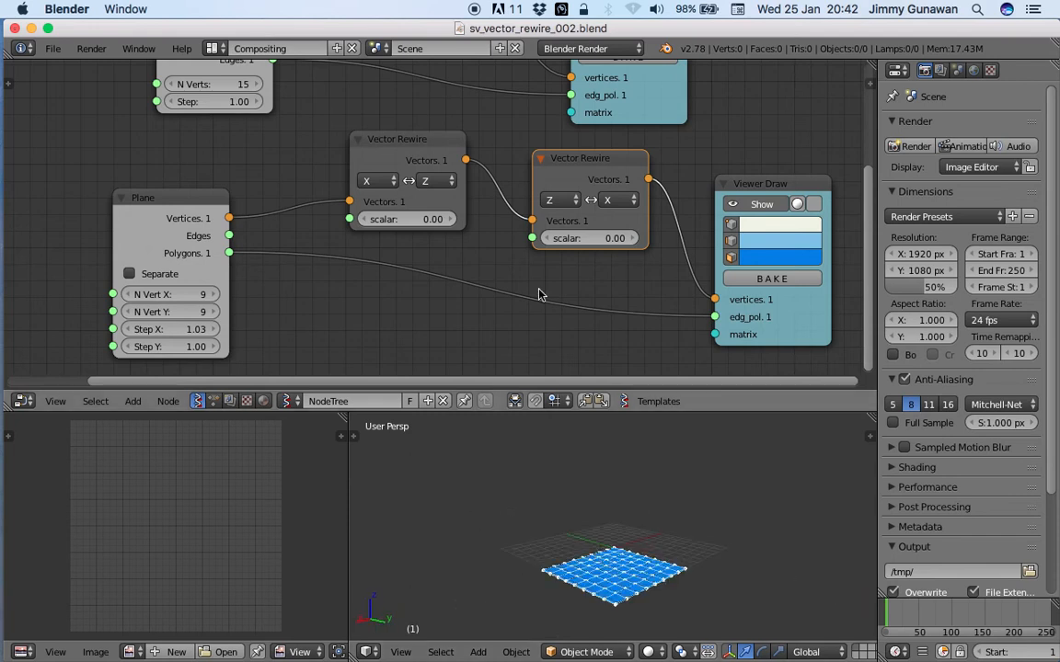
Step: Delete both Vector Rewire nodes of the lower chain and the Plane node
scroll(539, 294, "down", 3)
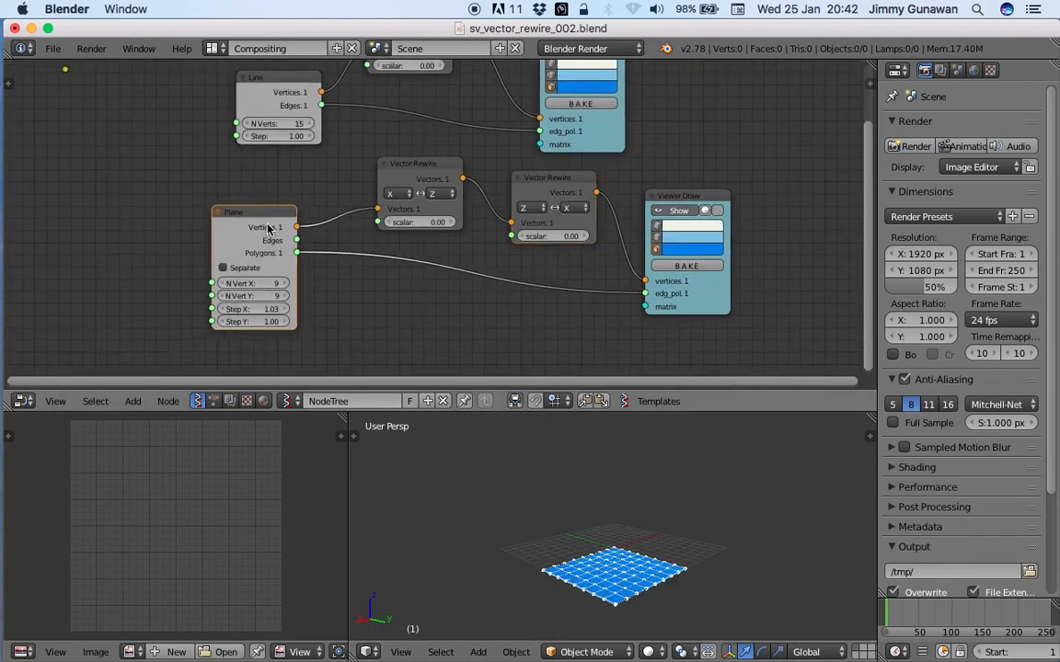
left_click(421, 169)
left_click(533, 182)
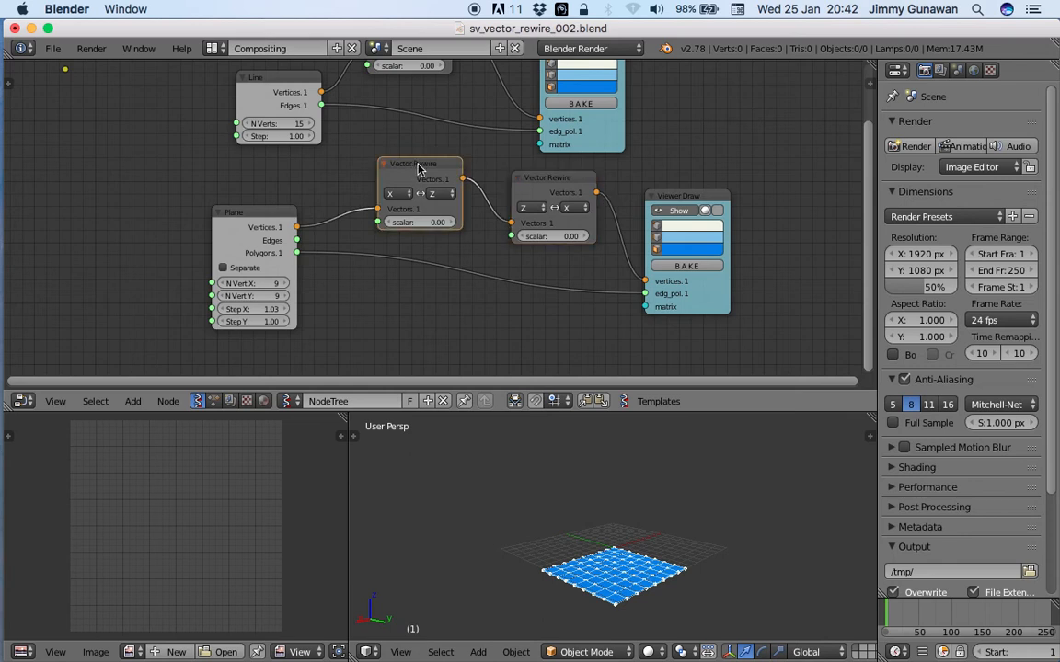
left_click(414, 168)
key("x")
left_click(535, 181)
key("x")
left_click(286, 216)
key("x")
Step: Search for a Cylinder node, place it below the Line node, and save the file
middle_click_drag(349, 221, 342, 233)
key("shift+a")
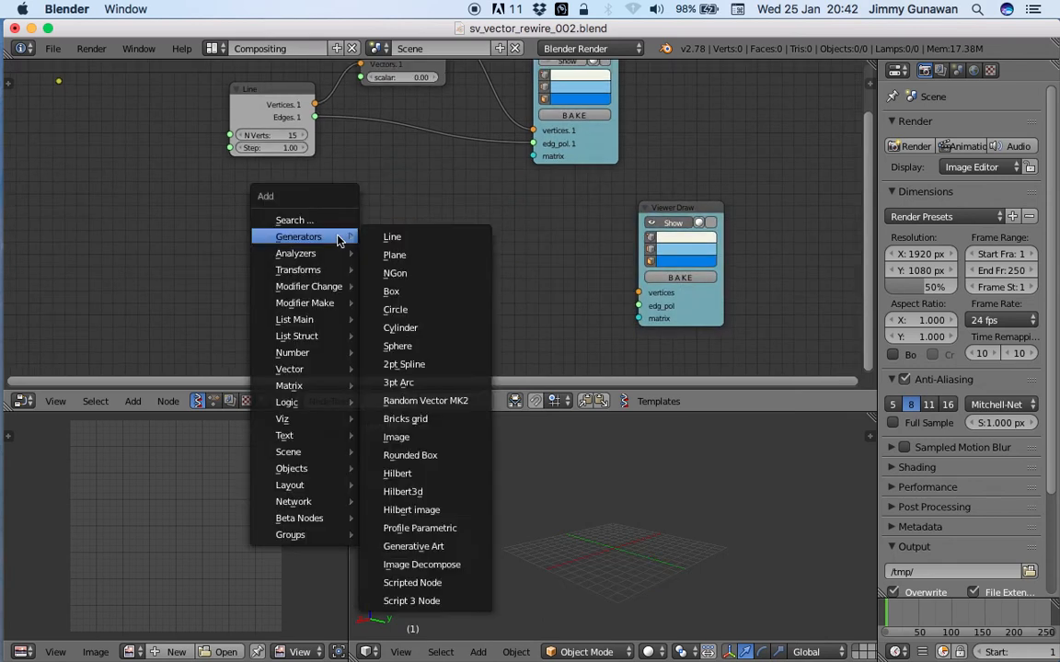
left_click_drag(271, 100, 252, 106)
key("shift+a")
mouse_move(322, 208)
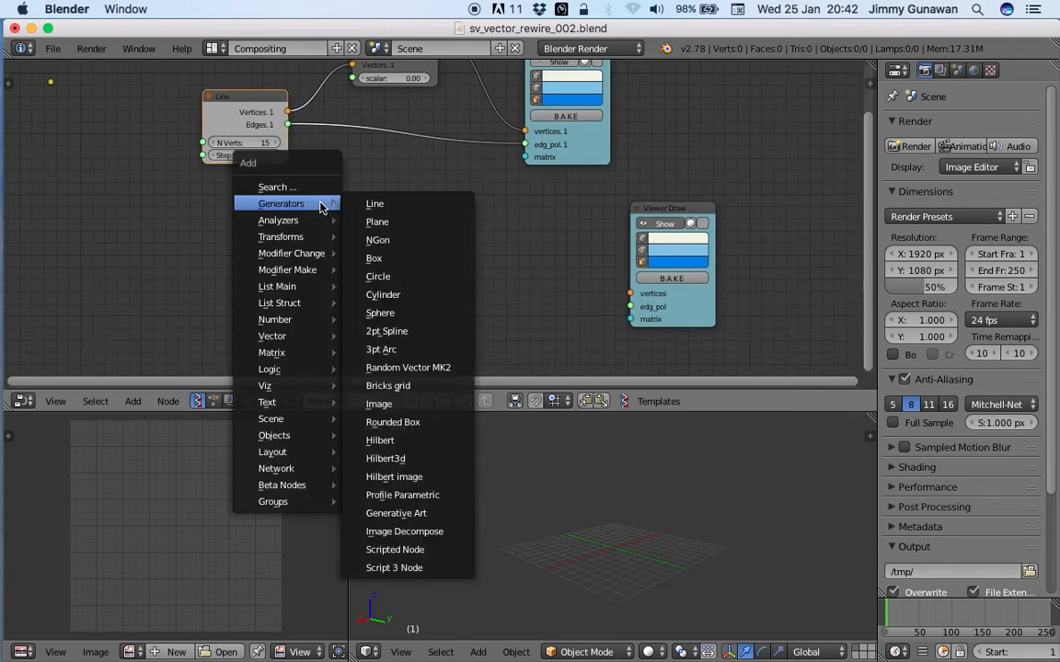
left_click(317, 187)
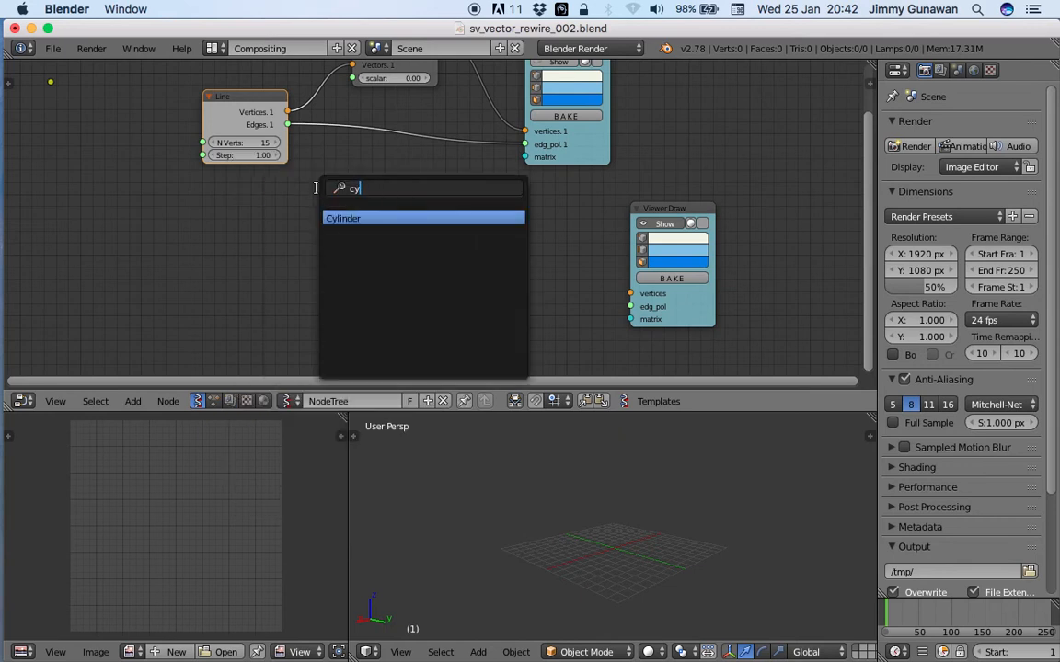
key("Return")
left_click(251, 217)
key("ctrl+s")
left_click(250, 219)
Step: Move the lower Viewer Draw closer to the Cylinder and connect the Cylinder's vertices and polygons to its vertices and edg_pol inputs
middle_click_drag(645, 214, 620, 205)
left_click_drag(634, 201, 505, 190)
mouse_move(309, 228)
left_mouse_down()
mouse_move(500, 276)
mouse_move(488, 272)
left_mouse_up()
mouse_move(309, 254)
left_mouse_down()
mouse_move(504, 291)
mouse_move(492, 287)
left_mouse_up()
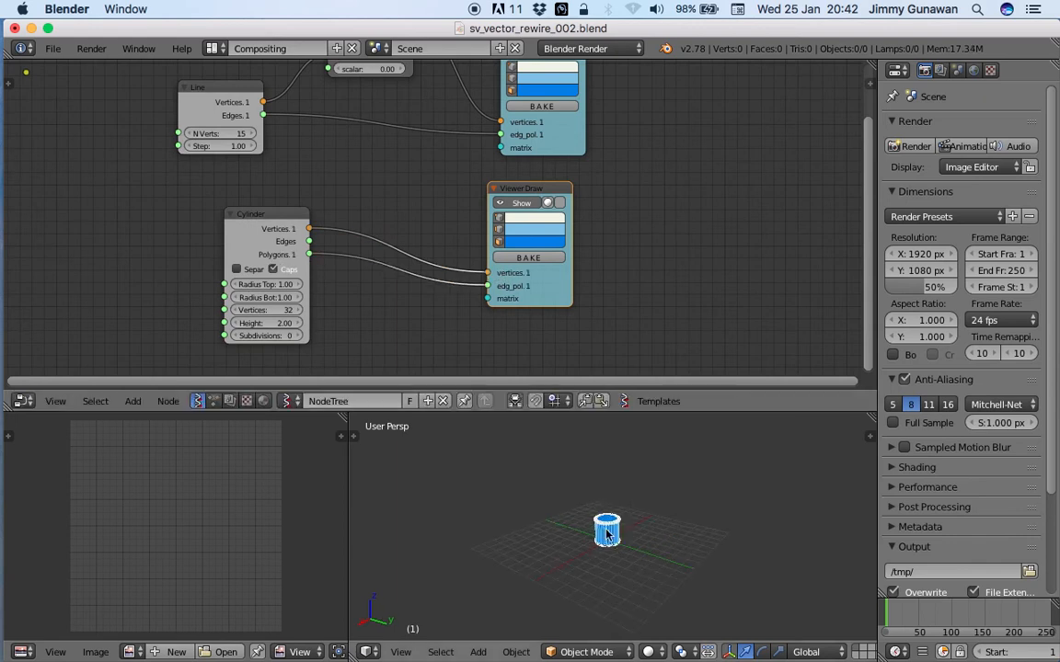
scroll(537, 535, "up", 5)
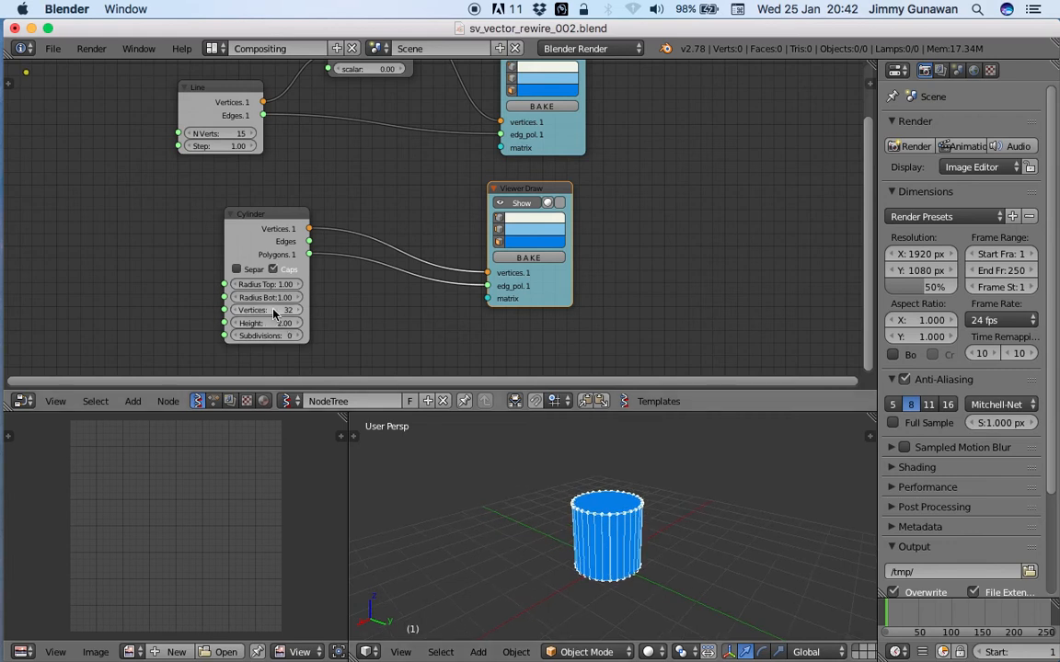
Step: Set the Cylinder node's vertices to 3 and its height to 5.18
mouse_move(281, 313)
left_mouse_down()
mouse_move(230, 313)
mouse_move(309, 320)
mouse_move(277, 333)
left_mouse_up()
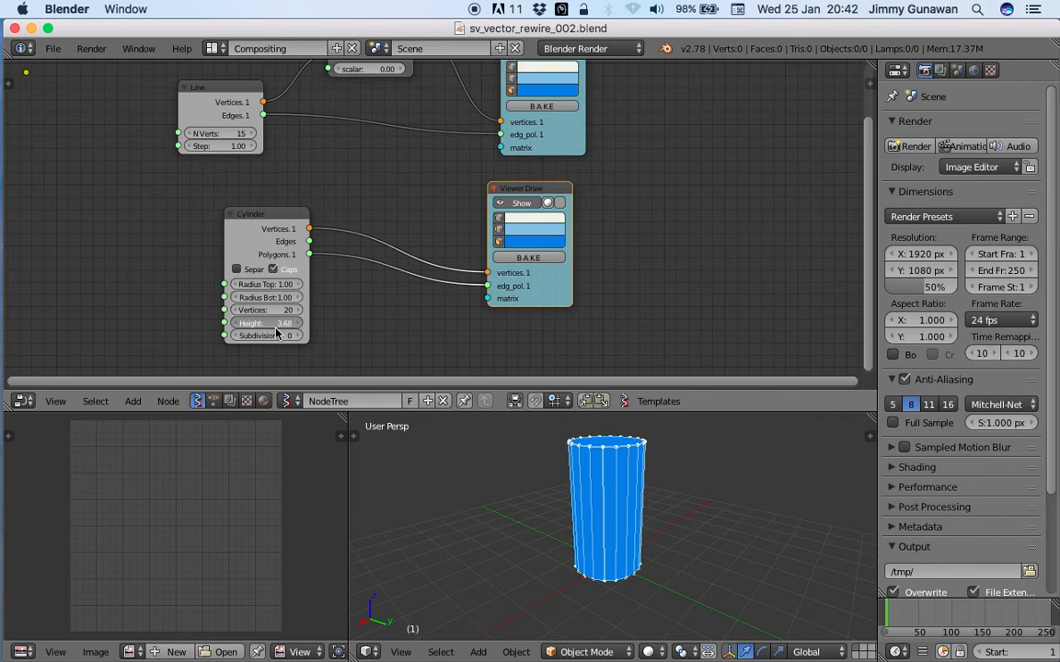
middle_click_drag(610, 561, 597, 574, "shift")
left_click_drag(287, 311, 338, 323)
middle_click_drag(699, 497, 682, 513, "shift")
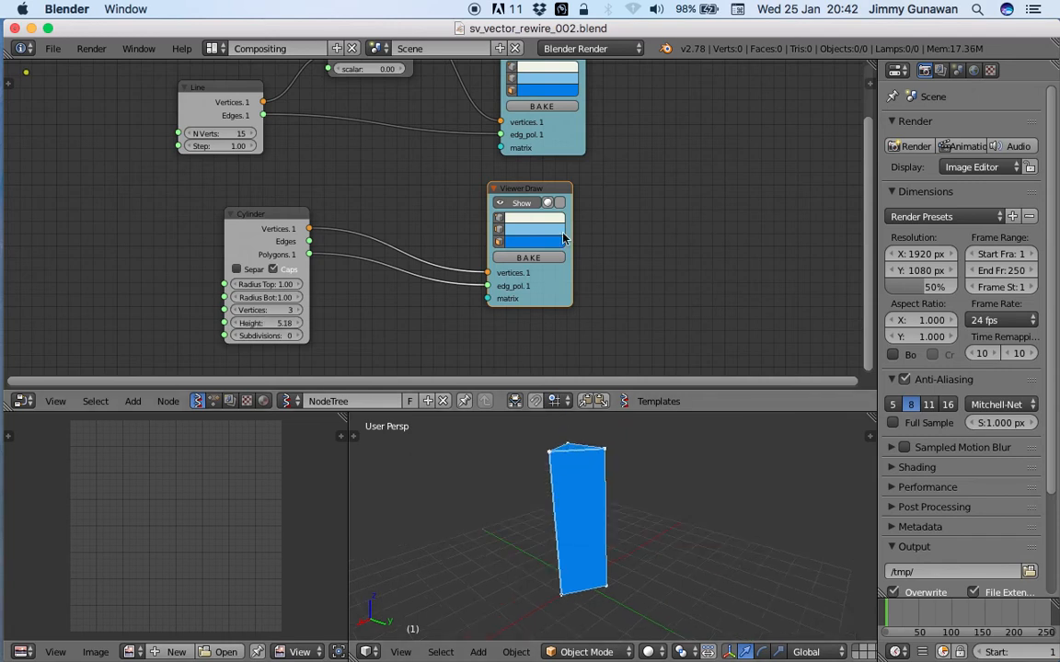
Step: Move the Viewer Draw node farther from the Cylinder and set the Cylinder's subdivisions to 3
left_click_drag(570, 194, 644, 192)
left_click_drag(276, 336, 296, 335)
middle_click_drag(655, 484, 615, 493)
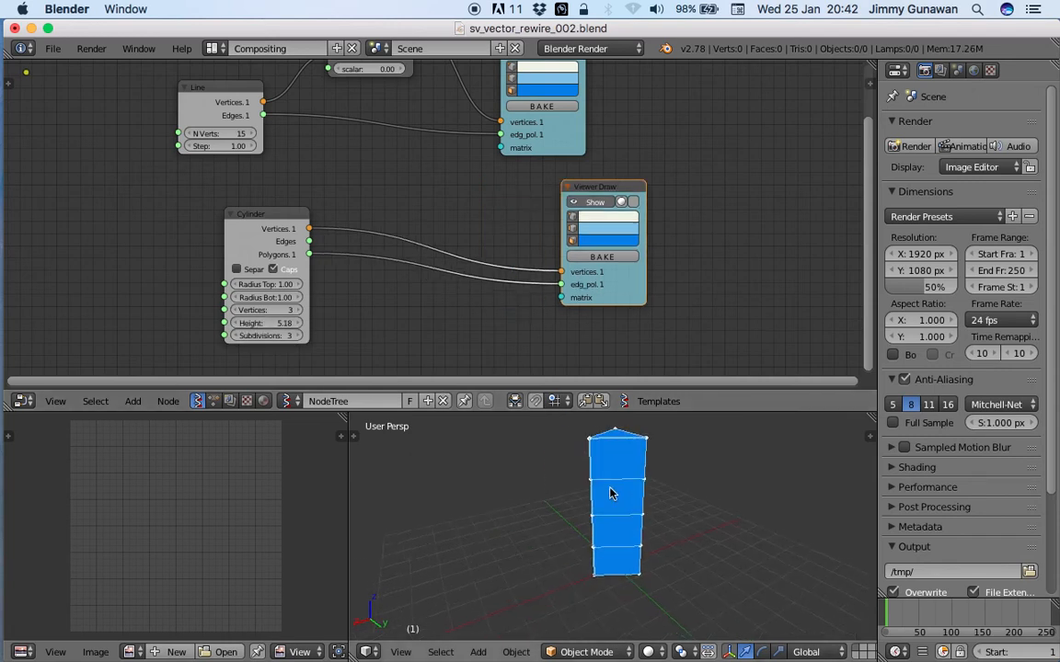
Step: Duplicate the Line's Vector Rewire node, insert the copy between the Cylinder and its Viewer Draw, and save the file
middle_click_drag(311, 194, 305, 226)
middle_click_drag(305, 150, 299, 178)
scroll(300, 178, "down", 1)
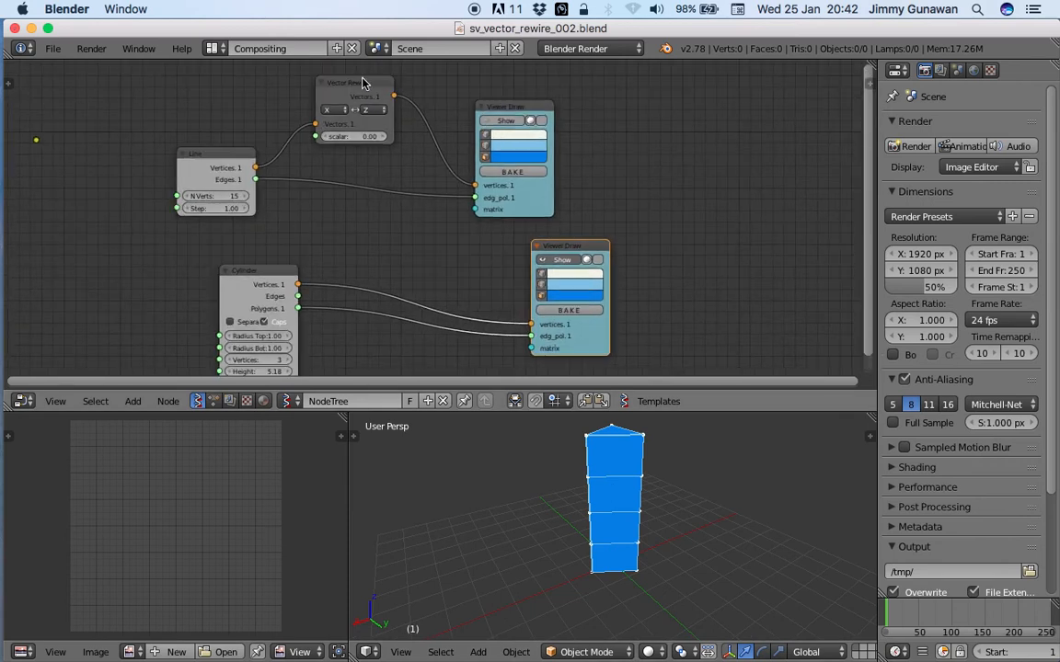
left_click(362, 78)
key("shift+d")
left_click(401, 245)
scroll(368, 206, "up", 3)
key("ctrl+s")
middle_click_drag(385, 241, 436, 204)
left_click(368, 206)
middle_click_drag(561, 554, 634, 473)
left_click_drag(407, 175, 427, 160)
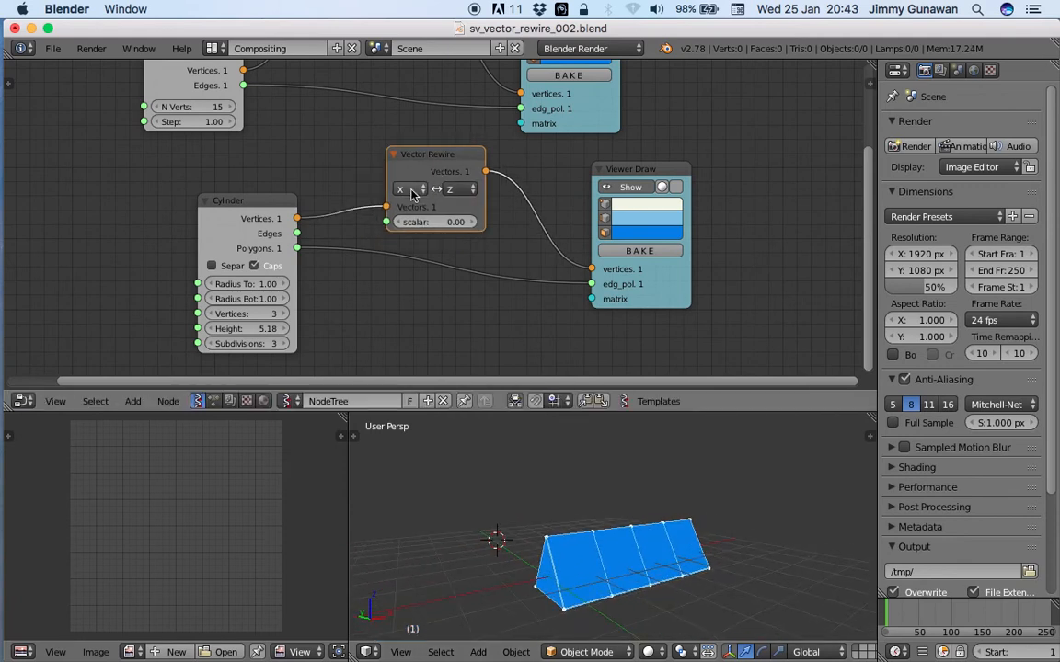
Step: Try Y and cycle through the target axes on the Cylinder's Vector Rewire node, restore Z, and save the file
left_click(451, 190)
left_click(458, 157)
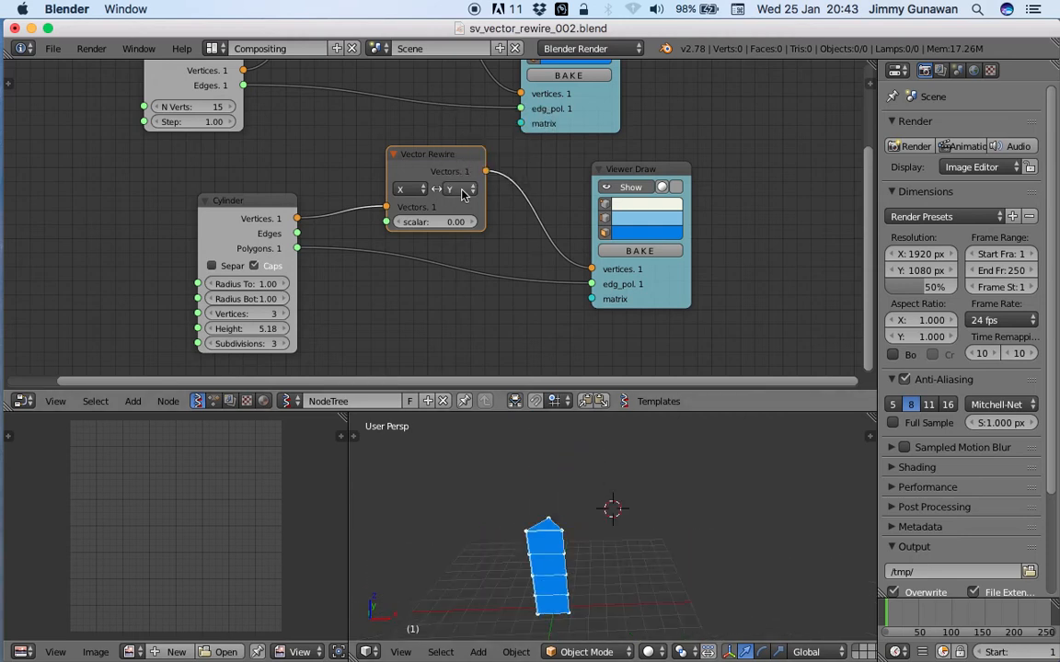
scroll(472, 192, "up", 7, "ctrl")
scroll(472, 192, "up", 5, "ctrl")
scroll(472, 192, "up", 4, "ctrl")
scroll(471, 192, "up", 3, "ctrl")
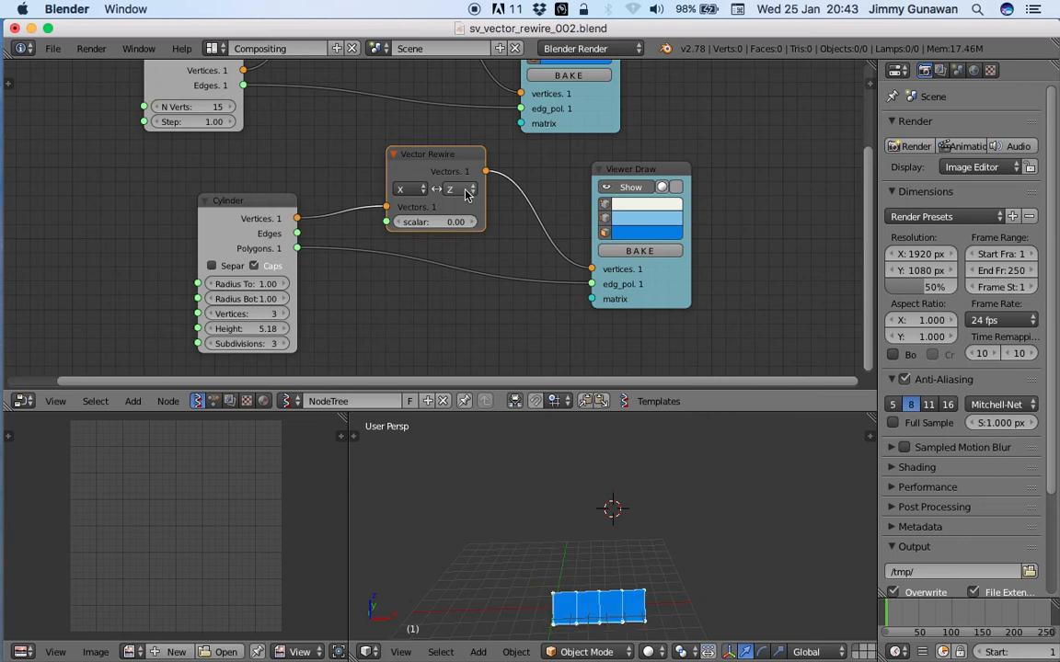
middle_click_drag(479, 464, 610, 511)
key("ctrl+s")
left_click(610, 507)
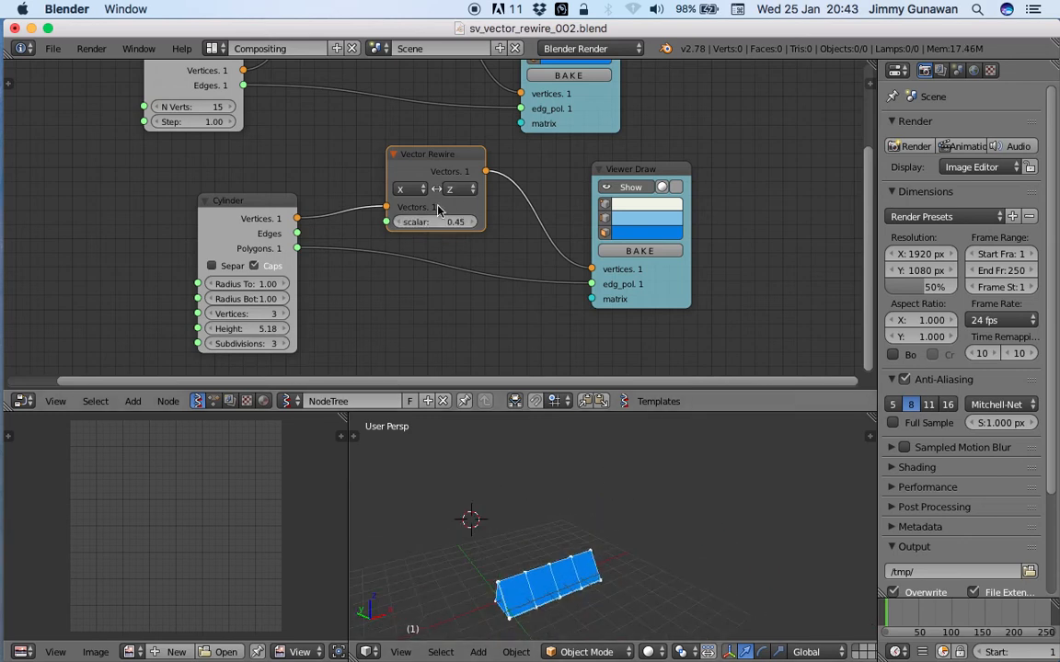
Step: Move the Cylinder's Vector Rewire node aside, set its scalar to 0.21, and insert a duplicate between it and Viewer Draw
left_click_drag(433, 162, 380, 154)
key("shift+d")
left_click(533, 170)
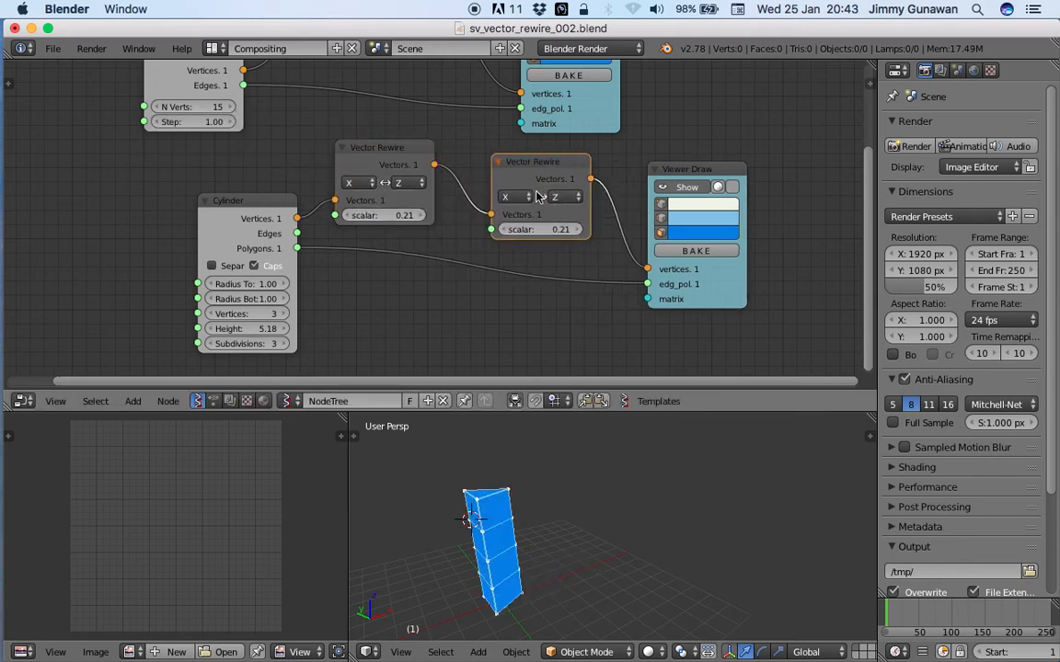
Step: Set the duplicated Vector Rewire node's source to Scalar with a value of 2.58 and save the file
left_click(539, 196)
left_click(531, 142)
left_click_drag(546, 226, 428, 217)
key("ctrl+s")
left_click(546, 226)
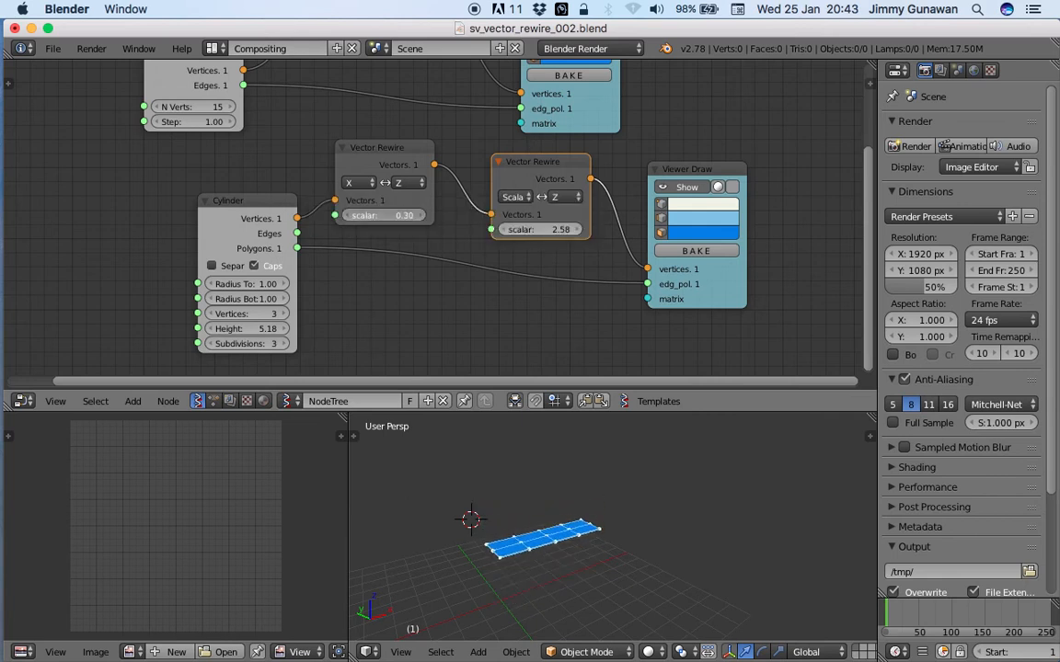
Step: Set the first Vector Rewire node's scalar to -0.12 and try target Y before choosing X
left_click(409, 182)
left_click(416, 146)
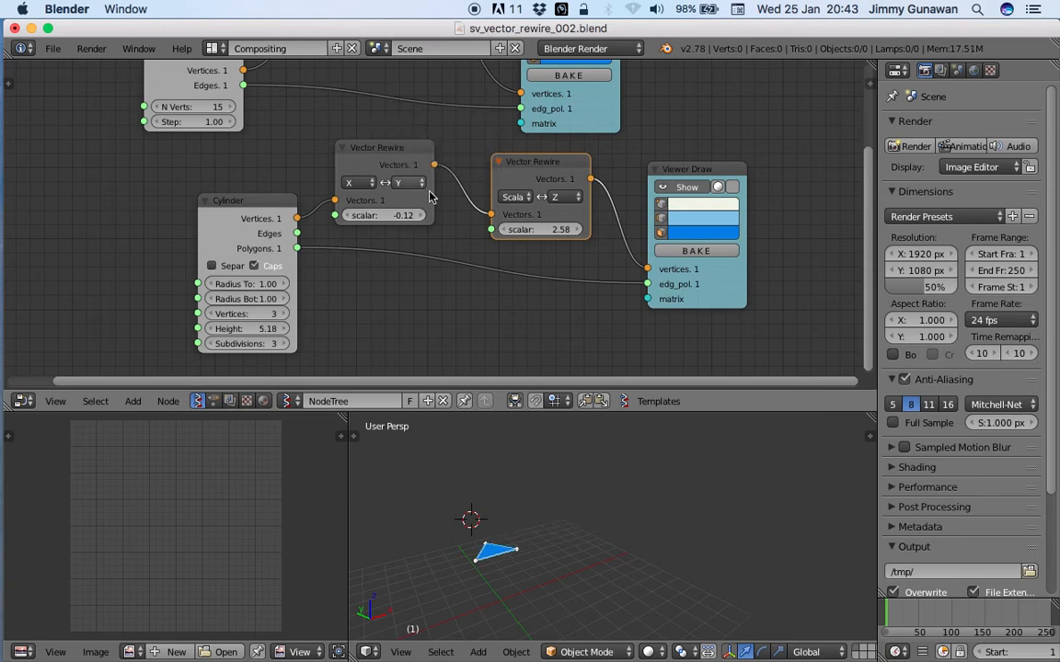
left_click(411, 187)
left_click(418, 162)
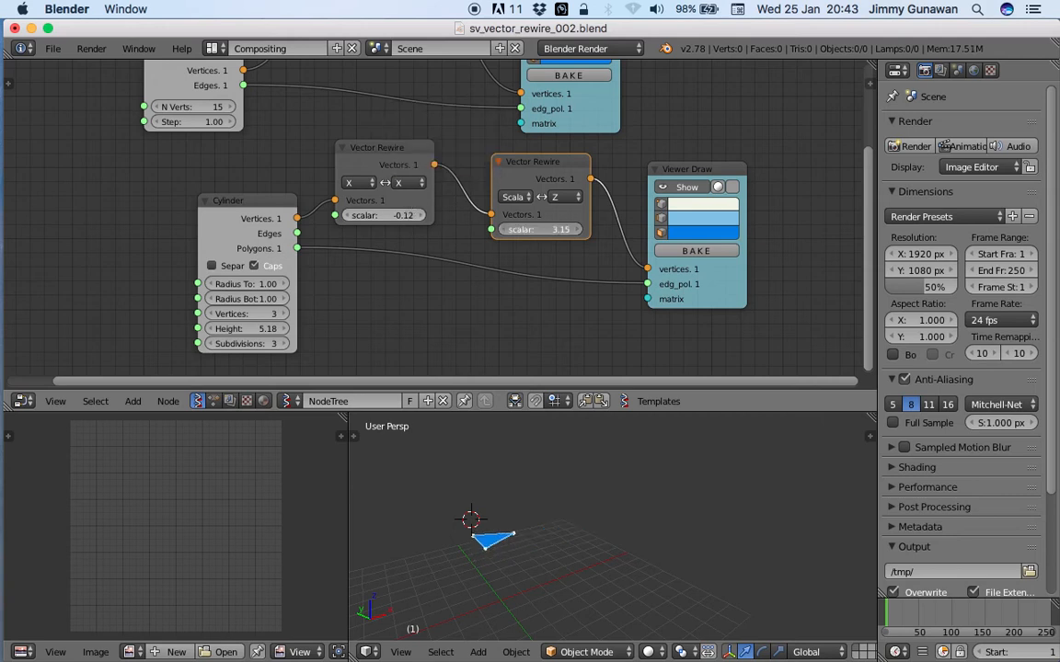
Step: Set the second Vector Rewire node's scalar to 3.15 and its target axis to Y
left_click_drag(541, 229, 578, 229)
left_click(566, 196)
left_click(569, 164)
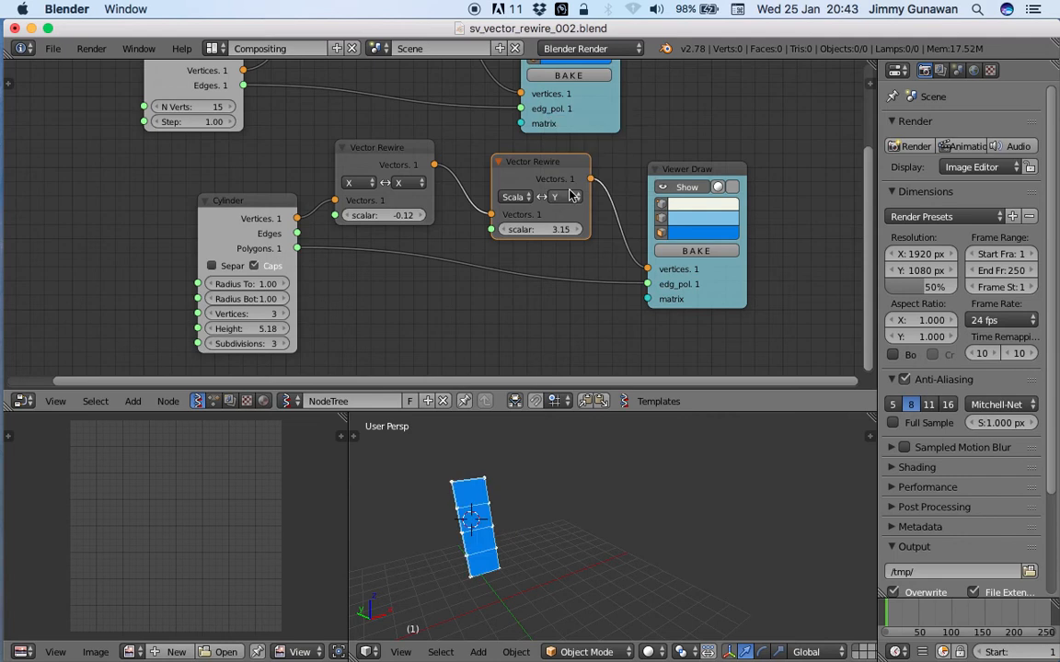
Step: Set the second Vector Rewire node's scalar to 2.13, widen that node, and move Viewer Draw farther away from it
scroll(572, 352, "right", 5)
scroll(526, 527, "up", 5)
scroll(525, 527, "left", 4)
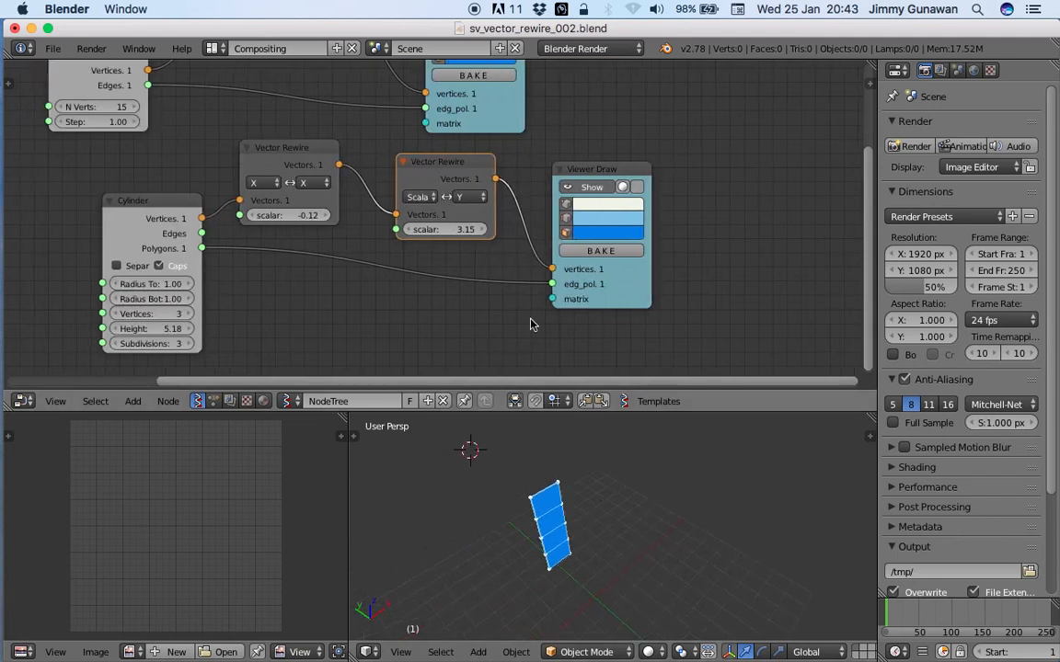
mouse_move(465, 229)
left_mouse_down()
mouse_move(441, 230)
mouse_move(478, 253)
mouse_move(453, 230)
mouse_move(431, 230)
left_mouse_up()
left_click_drag(586, 170, 625, 169)
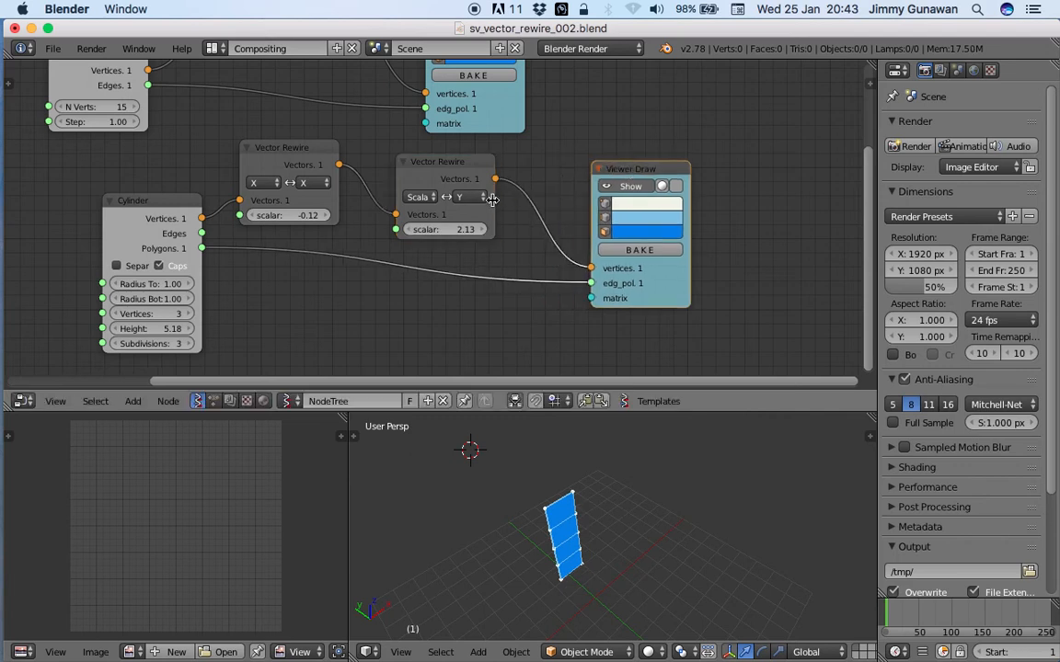
left_click_drag(492, 200, 529, 199)
left_click_drag(621, 171, 716, 171)
Step: Insert a duplicate of the second Vector Rewire node before Viewer Draw and set its target axis to X
key("shift+d")
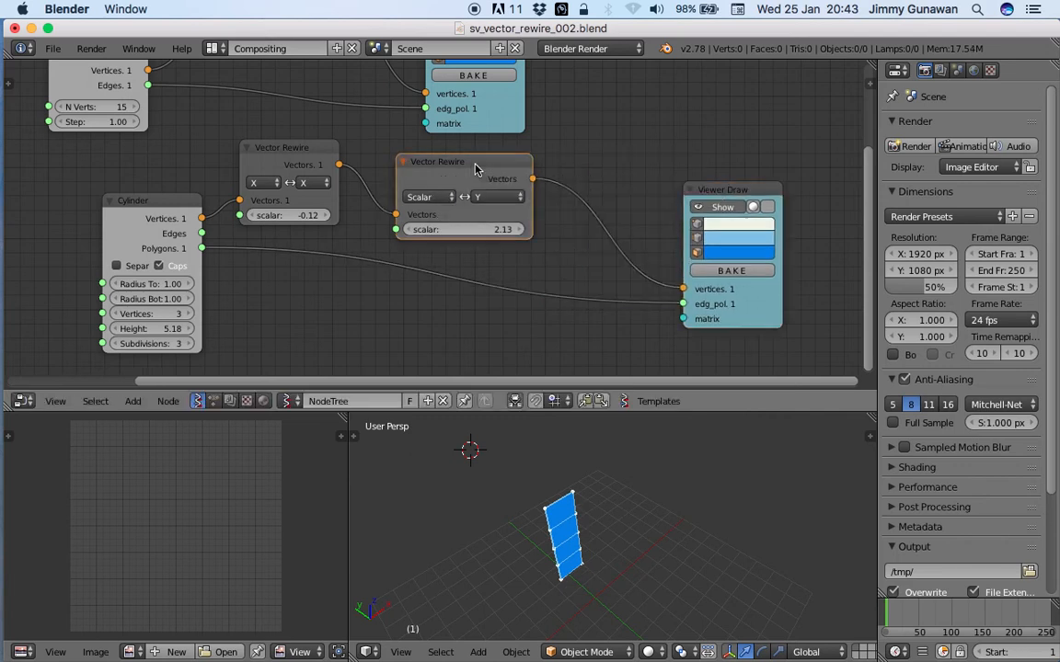
left_click(644, 216)
left_click(689, 217)
left_click(692, 202)
middle_click_drag(630, 153, 569, 145)
middle_click_drag(633, 504, 594, 505)
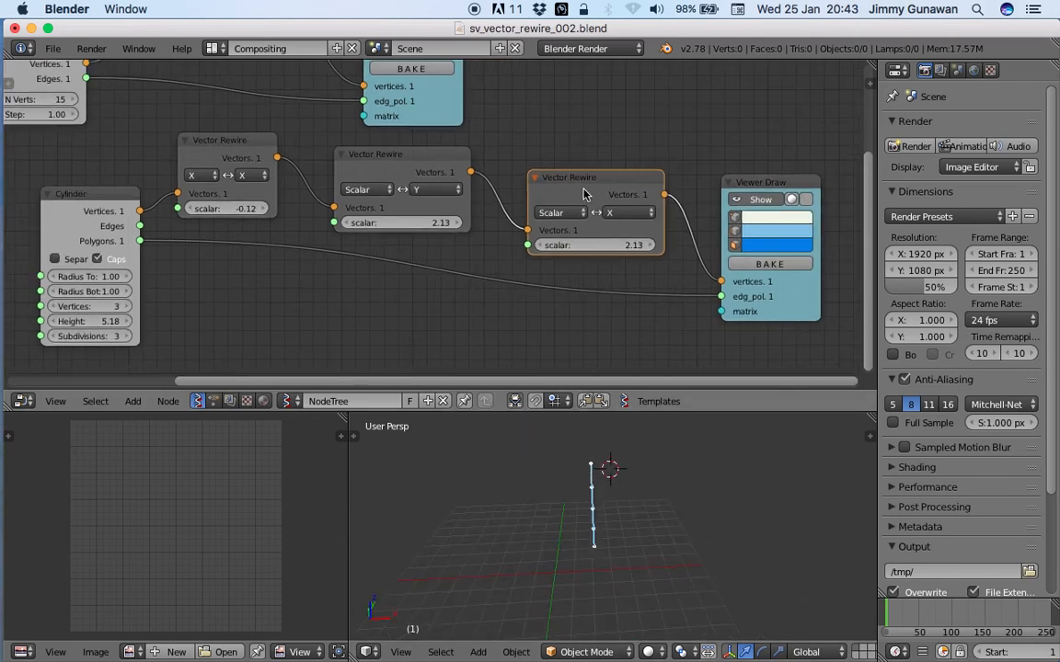
Step: Delete the third Vector Rewire node and link the second one's Vectors output to Viewer Draw's vertices input
key("x")
mouse_move(471, 172)
left_mouse_down()
mouse_move(743, 279)
mouse_move(741, 291)
mouse_move(586, 238)
left_mouse_up()
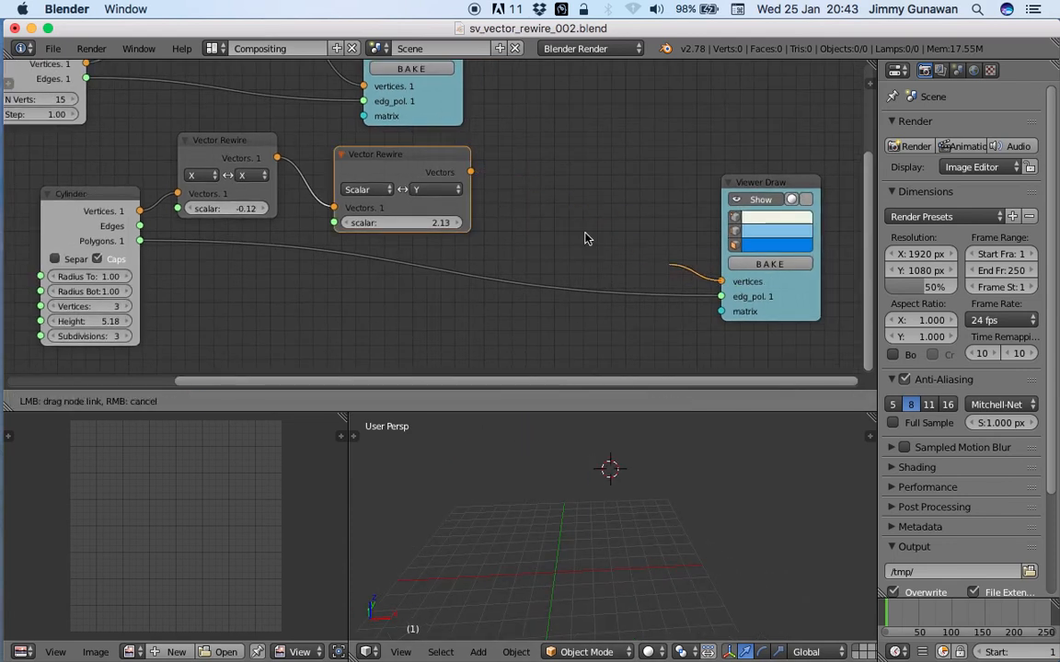
left_click_drag(476, 175, 475, 173)
scroll(498, 193, "down", 2)
middle_click_drag(500, 195, 590, 191)
middle_click_drag(610, 536, 531, 552)
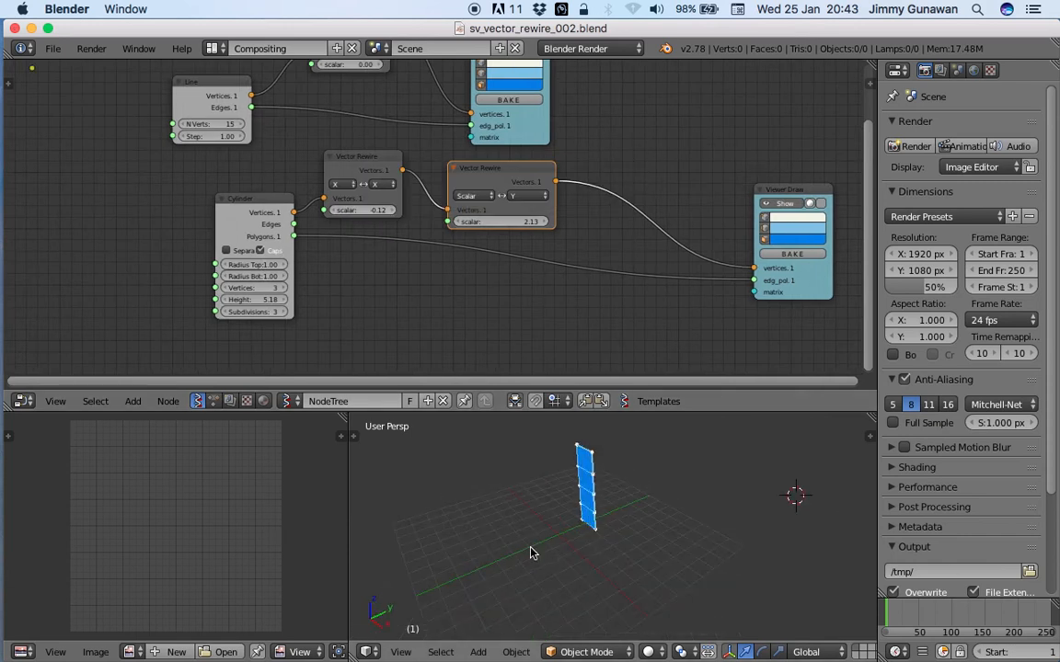
Step: Delete the Cylinder node and its two Vector Rewire nodes, and move the remaining Viewer Draw closer
left_click(365, 167)
left_click(285, 199, "shift")
key("x")
middle_click_drag(663, 210, 628, 209)
left_click_drag(709, 208, 497, 206)
key("shift+a")
left_click(301, 210)
key("BackSpace")
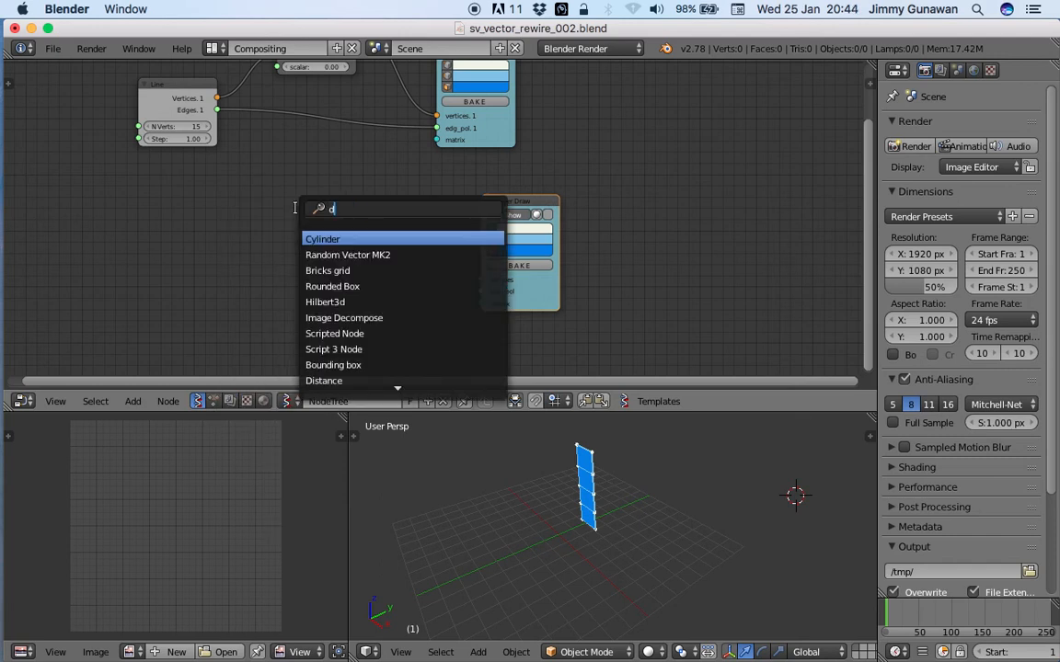
type("torus")
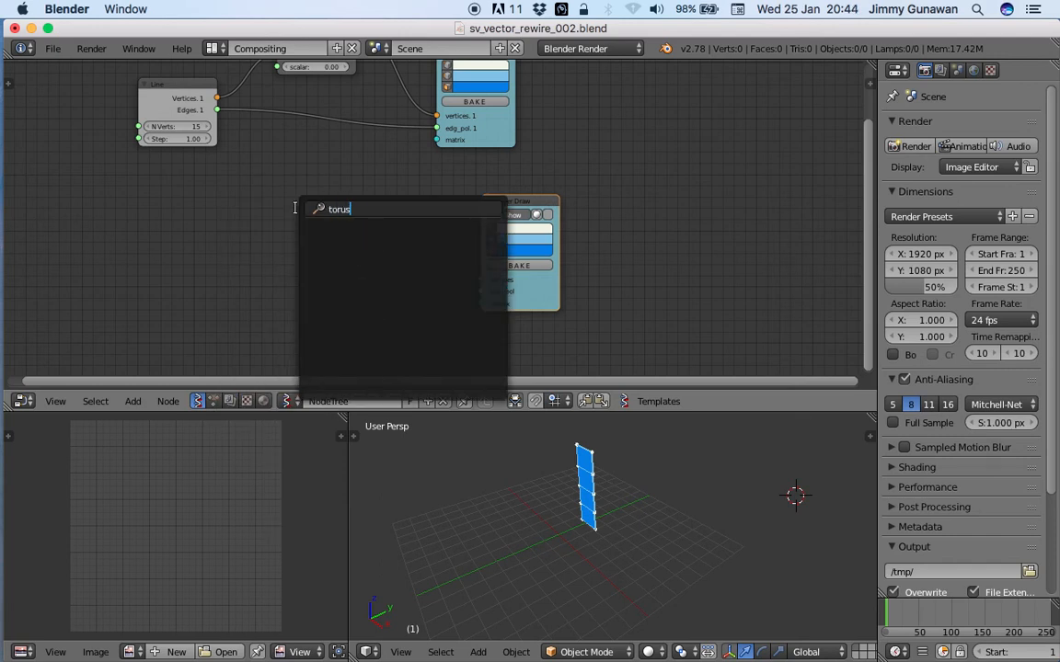
key("Escape")
Step: Add a Circle generator node below the Line node, save the file, and shift the unconnected Viewer Draw slightly
middle_click_drag(253, 211, 309, 234)
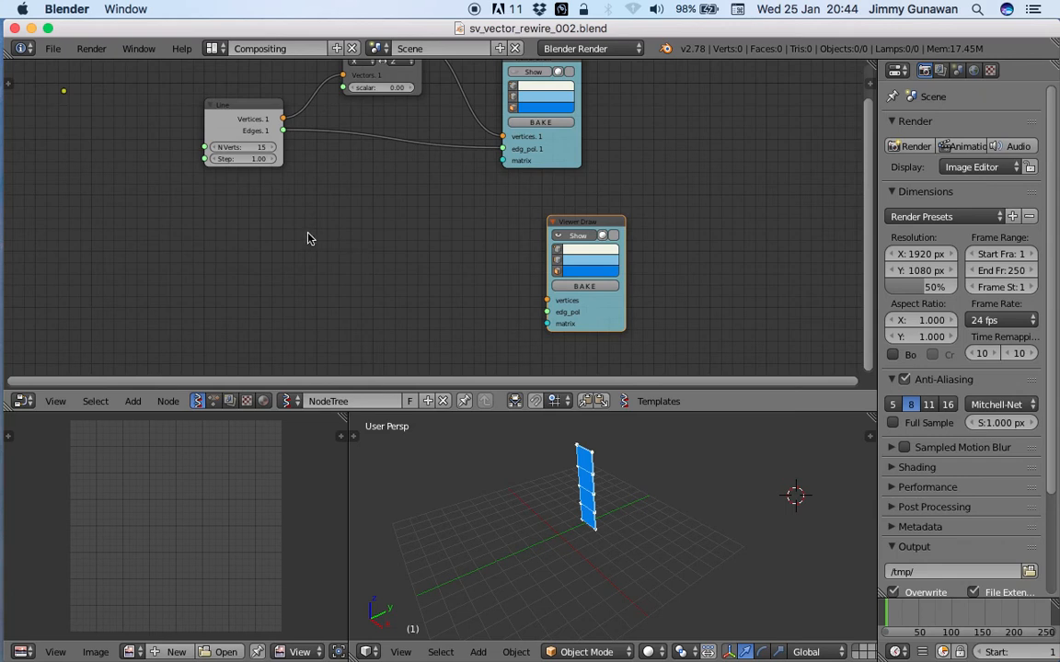
key("shift+a")
mouse_move(316, 251)
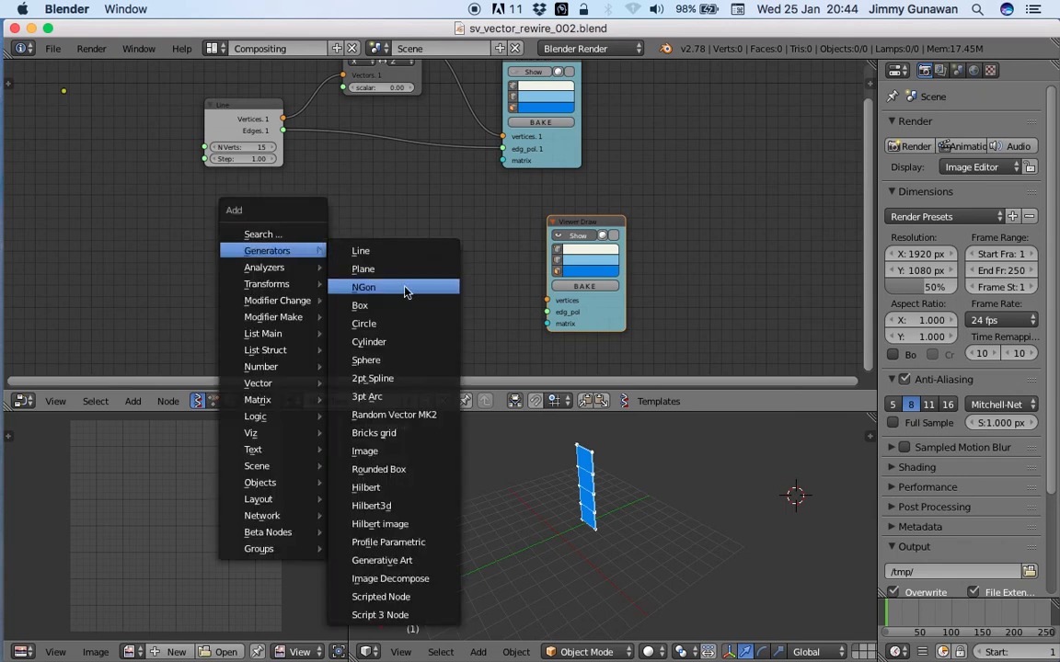
left_click(393, 324)
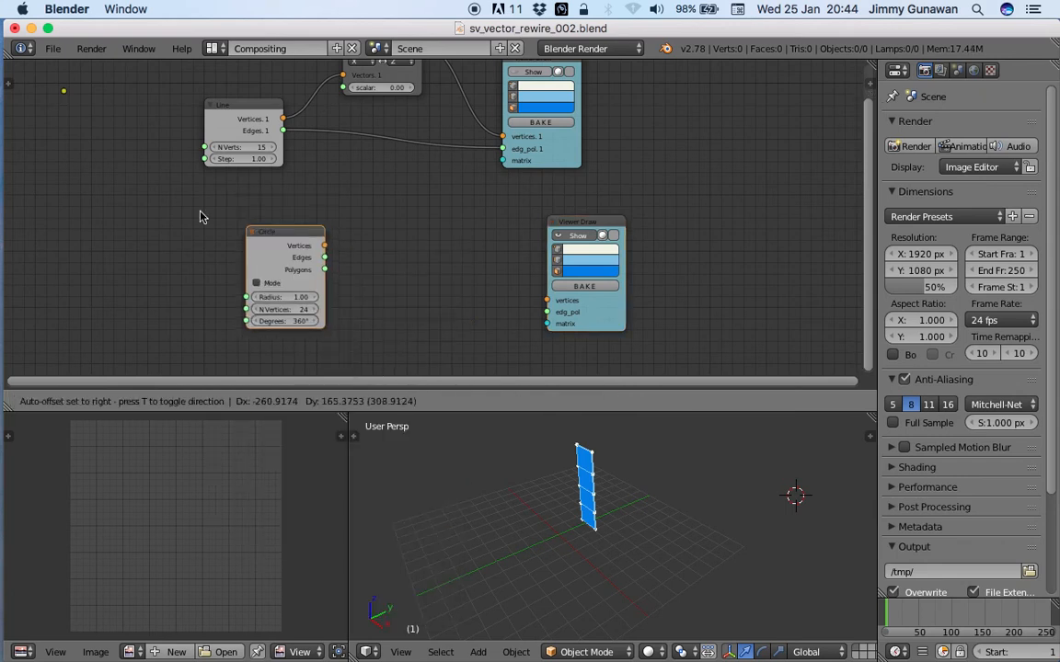
left_click(195, 215)
key("ctrl+s")
left_click(194, 216)
left_click_drag(584, 226, 598, 215)
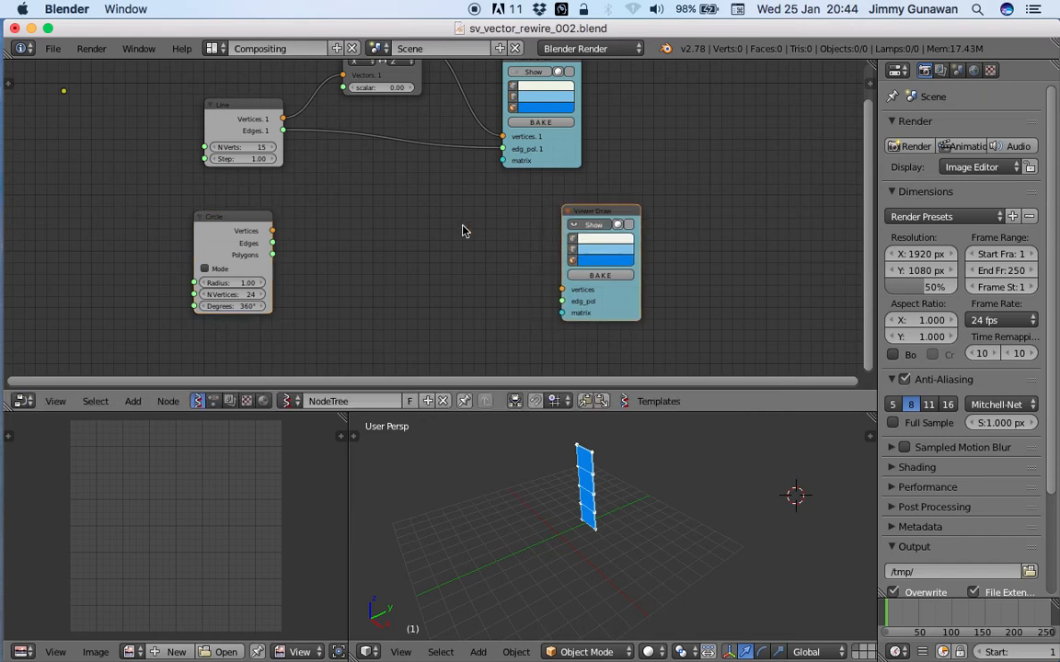
Step: Bring Viewer Draw nearer, connect the Circle's Vertices and Edges to its vertices and edg_pol inputs, and save the file
key("shift+a")
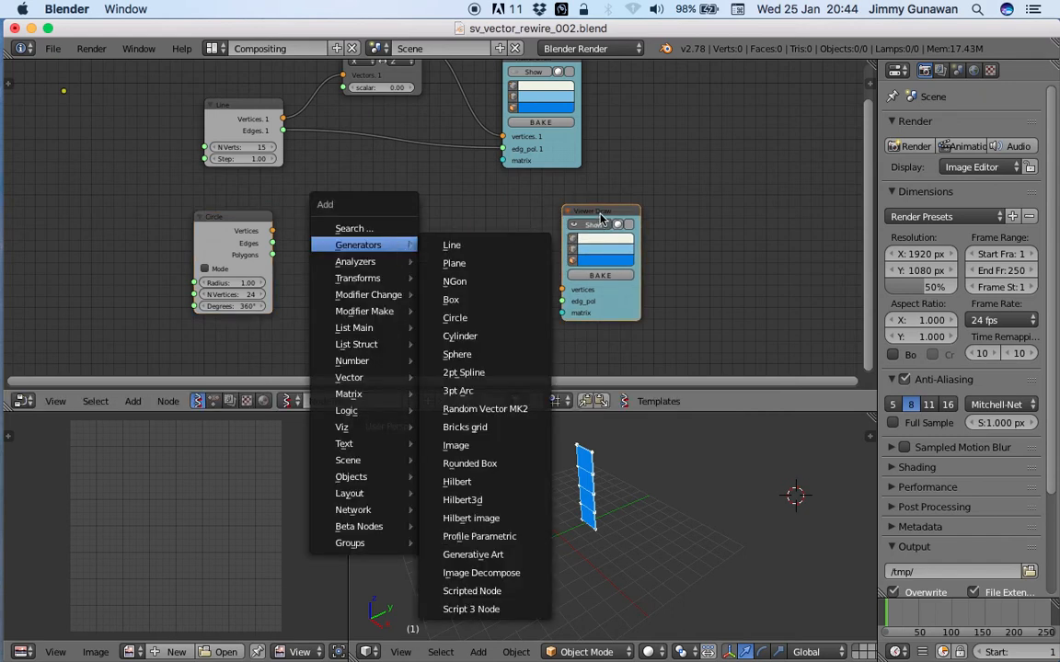
left_click_drag(583, 218, 488, 215)
left_click_drag(272, 230, 468, 287)
middle_click_drag(561, 416, 569, 505)
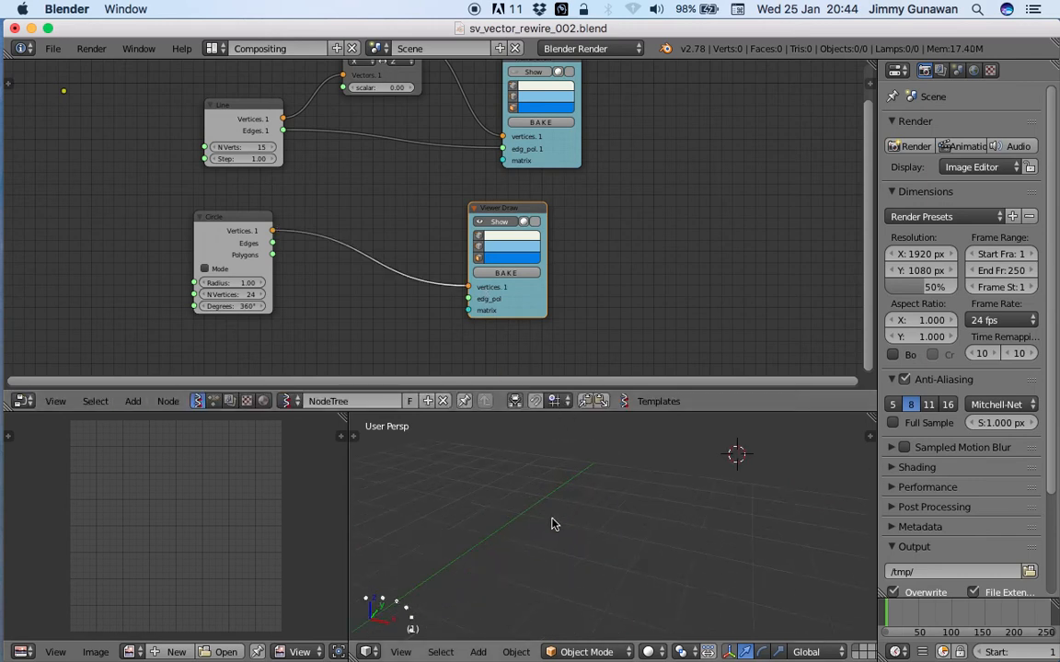
left_click_drag(272, 242, 424, 290)
middle_click_drag(618, 443, 554, 539)
key("ctrl+s")
left_click(535, 508)
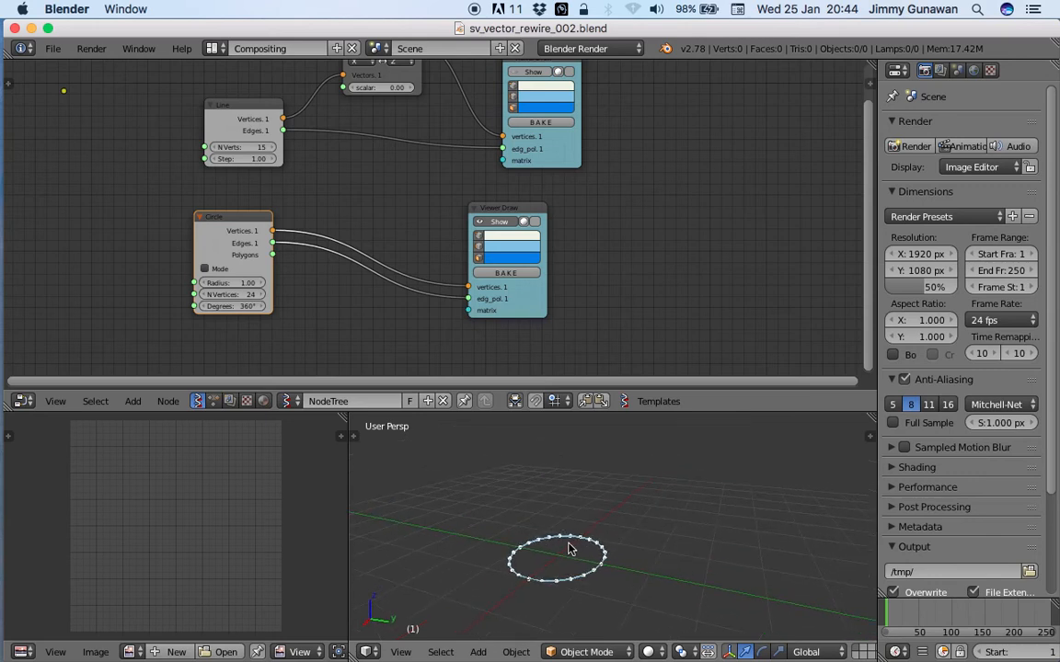
Step: Insert a duplicate of the Line's Vector Rewire node into the Circle's vertices link and set its target axis to X
middle_click_drag(332, 153, 324, 175)
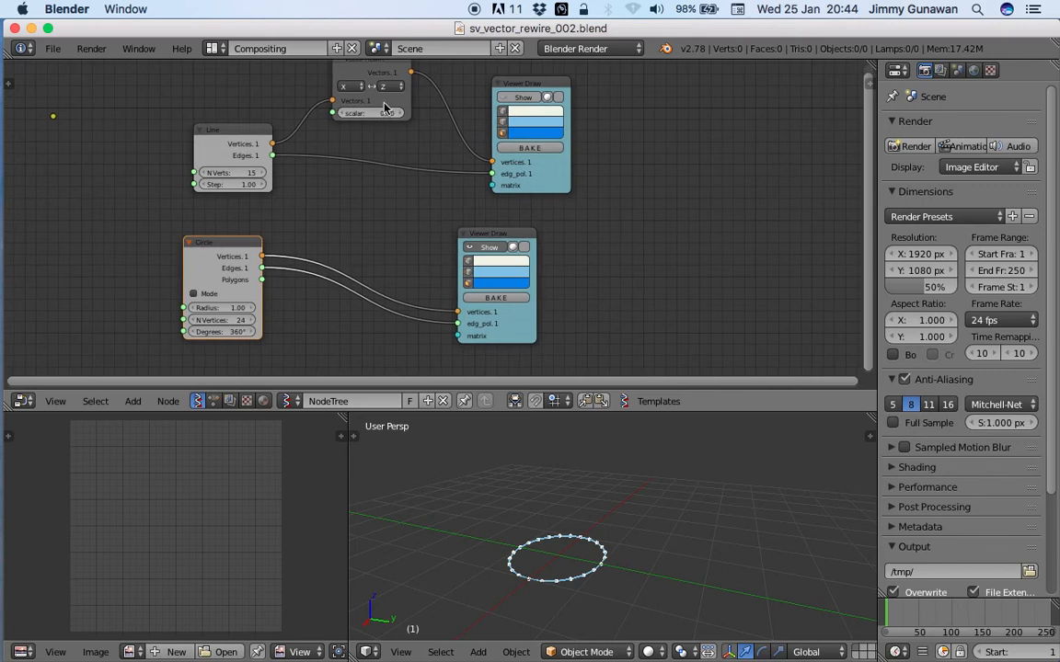
left_click_drag(387, 106, 379, 260)
scroll(366, 244, "up", 1)
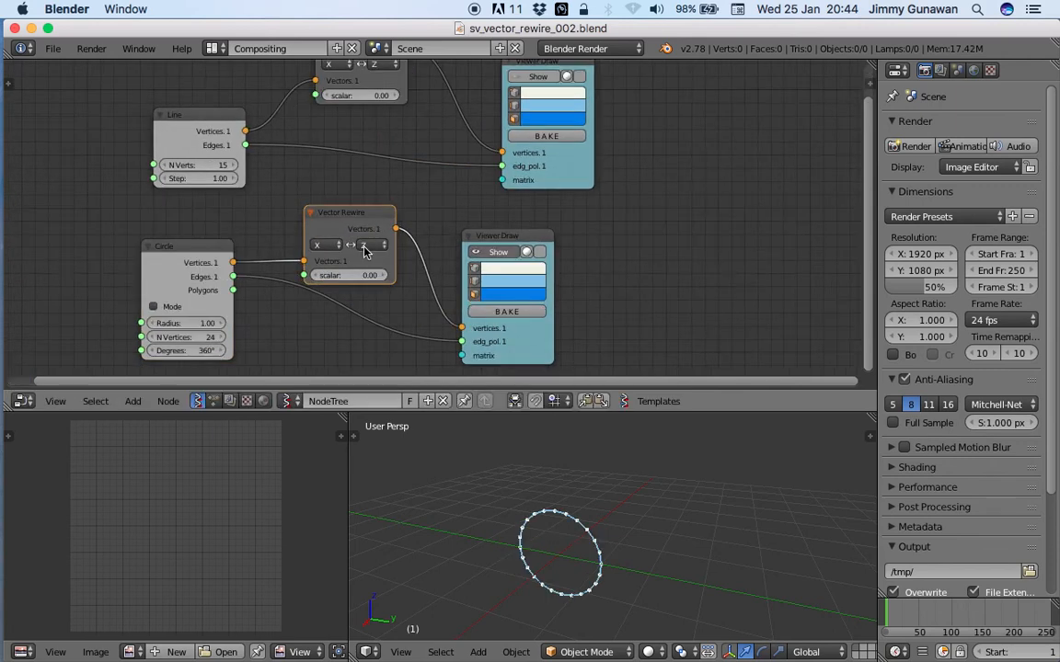
left_click(366, 247)
left_click(364, 228)
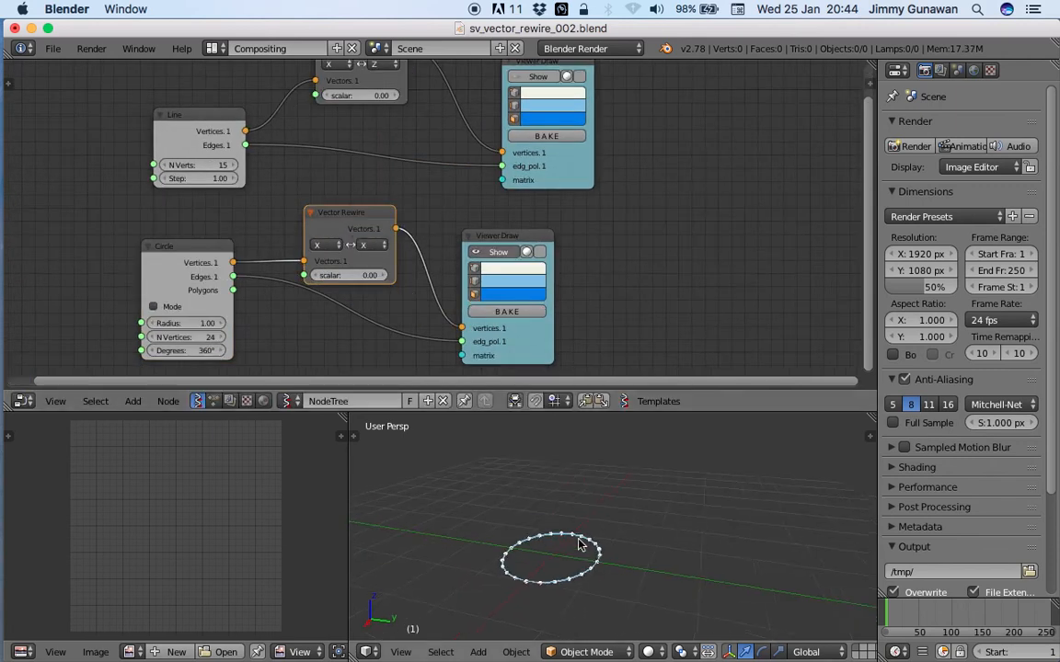
Step: Set both the source and target axes of the Circle's Vector Rewire node to Z and save the file
left_click(333, 244)
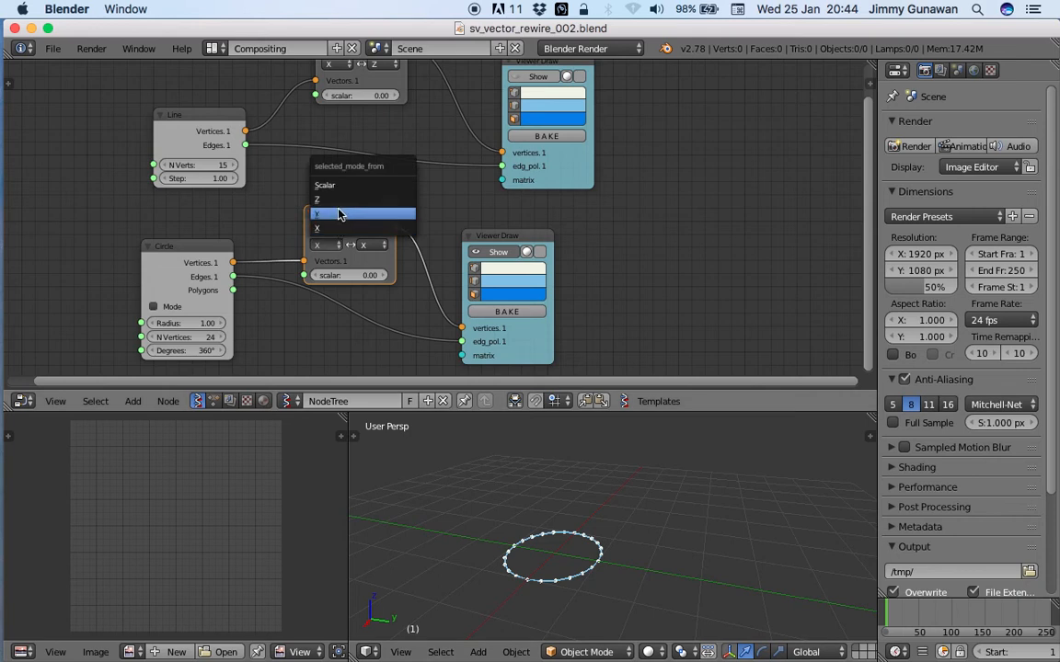
left_click(339, 198)
left_click(361, 244)
left_click(364, 200)
key("super+s")
left_click(636, 570)
Step: Try target X on the Circle's Vector Rewire node before choosing Y, and save the file
left_click(366, 245)
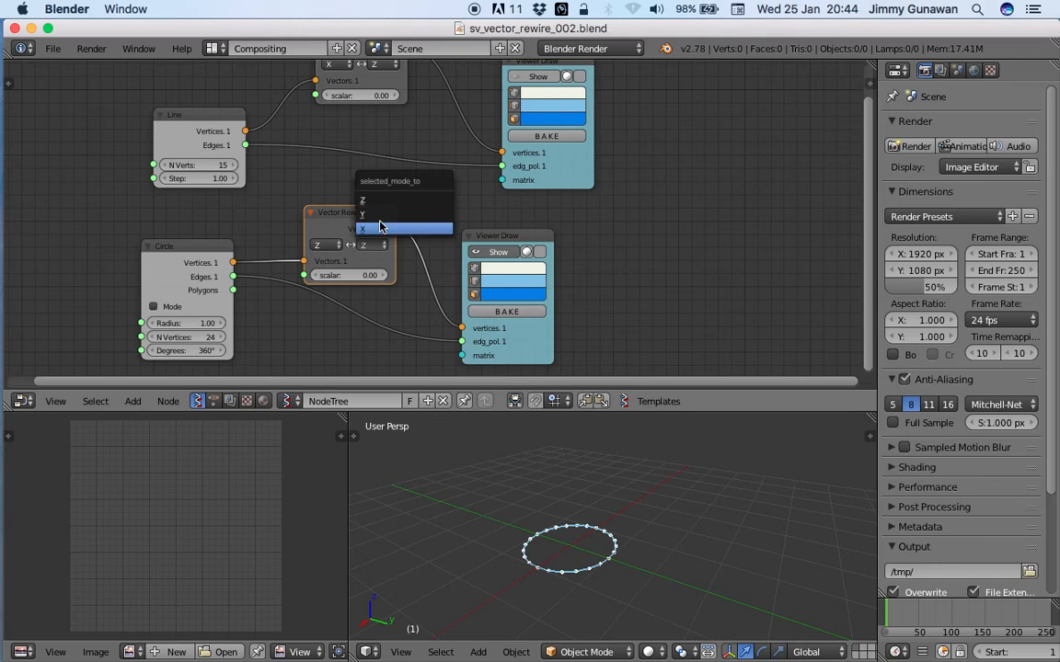
left_click(364, 228)
middle_click_drag(620, 483, 804, 490)
left_click(366, 245)
left_click(377, 214)
key("ctrl+s")
left_click(645, 521)
middle_click_drag(645, 521, 608, 468)
Step: Move the Circle's Viewer Draw and Vector Rewire nodes apart to make room in the network
left_click_drag(500, 237, 628, 215)
middle_click_drag(386, 284, 425, 219)
left_click_drag(402, 149, 419, 137)
left_click(428, 136)
Step: Add a Stethoscope node and connect the Circle's Vertices output to its Data input
key("shift+a")
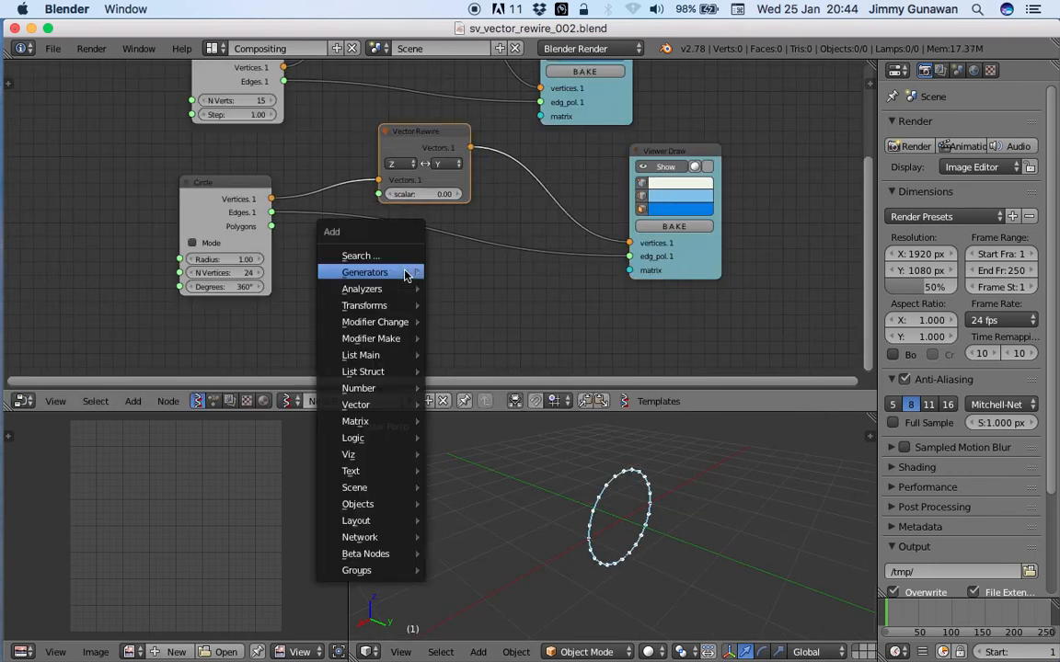
left_click(403, 252)
type("steth")
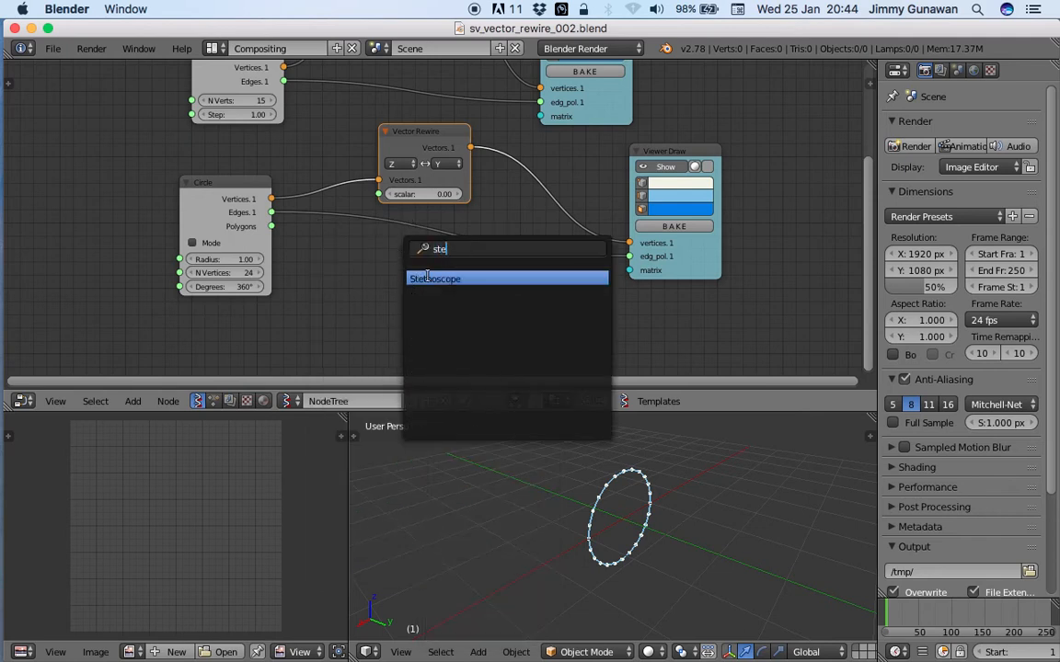
key("Return")
left_click_drag(273, 201, 281, 206)
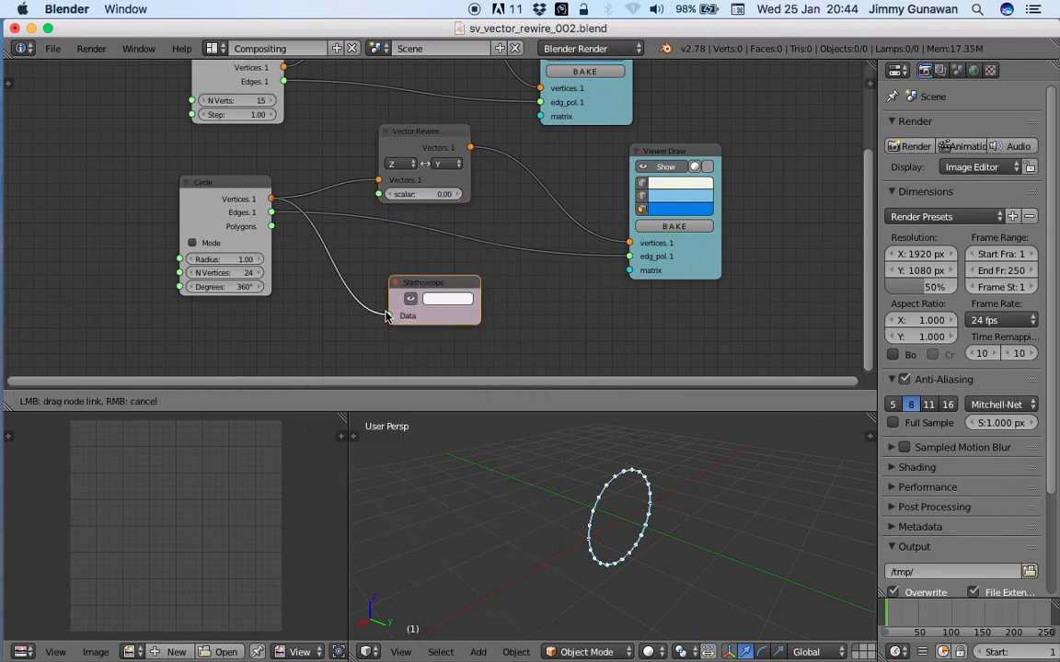
left_click_drag(387, 317, 389, 315)
Step: Examine the Circle's vertex coordinates listed beside the Stethoscope node, particularly their Z components
scroll(458, 273, "up", 6)
middle_click_drag(467, 276, 321, 147)
scroll(419, 164, "down", 1)
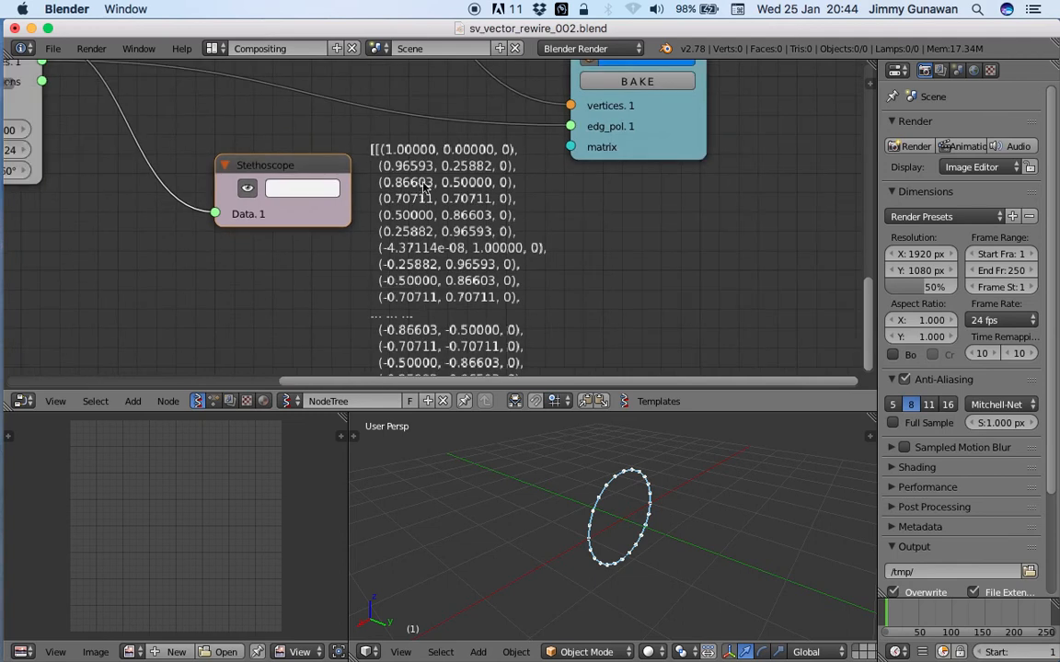
scroll(384, 169, "down", 1)
scroll(402, 244, "down", 4)
scroll(435, 246, "up", 5)
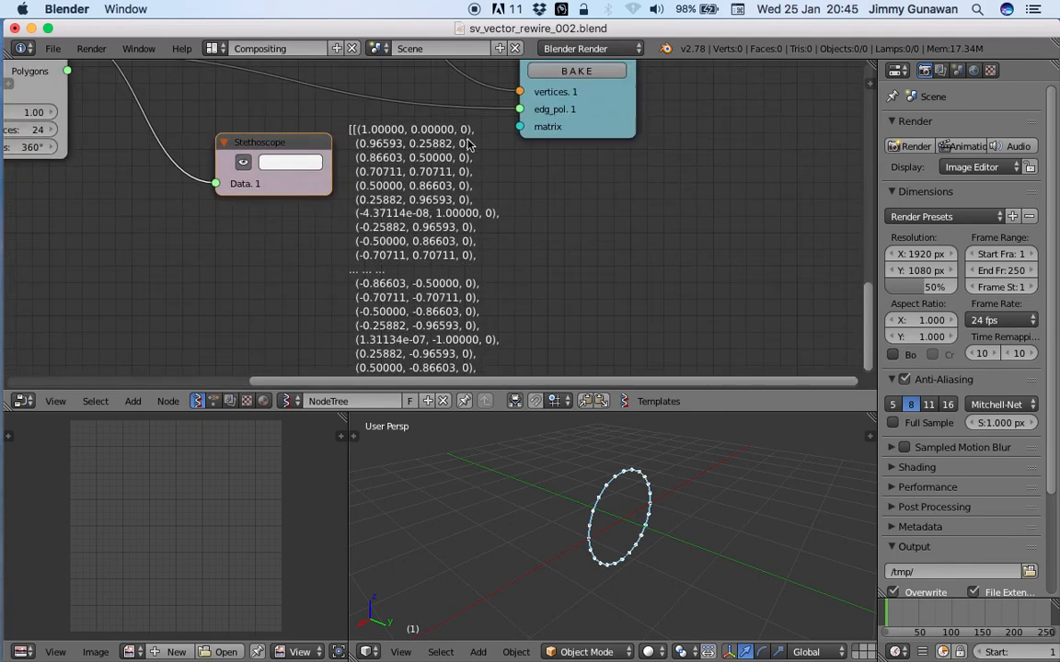
scroll(460, 166, "up", 3)
scroll(454, 188, "up", 2)
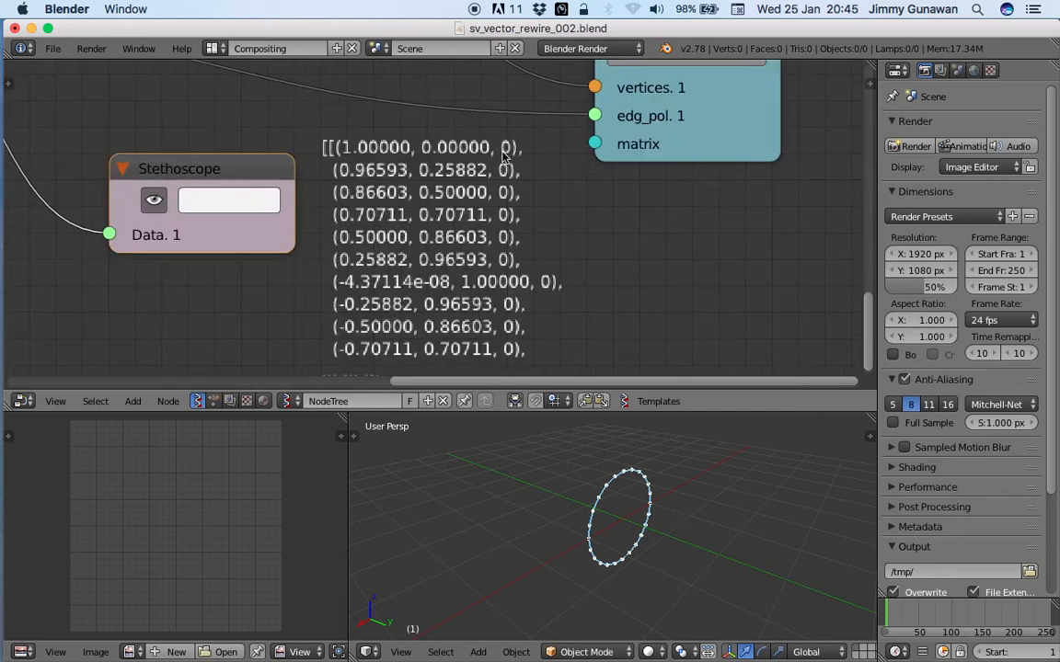
scroll(515, 279, "down", 3)
Step: Delete the Stethoscope node, check the Circle's Z-to-Y rewiring from another angle, and save the file
key("x")
scroll(289, 216, "down", 3)
scroll(362, 245, "up", 2)
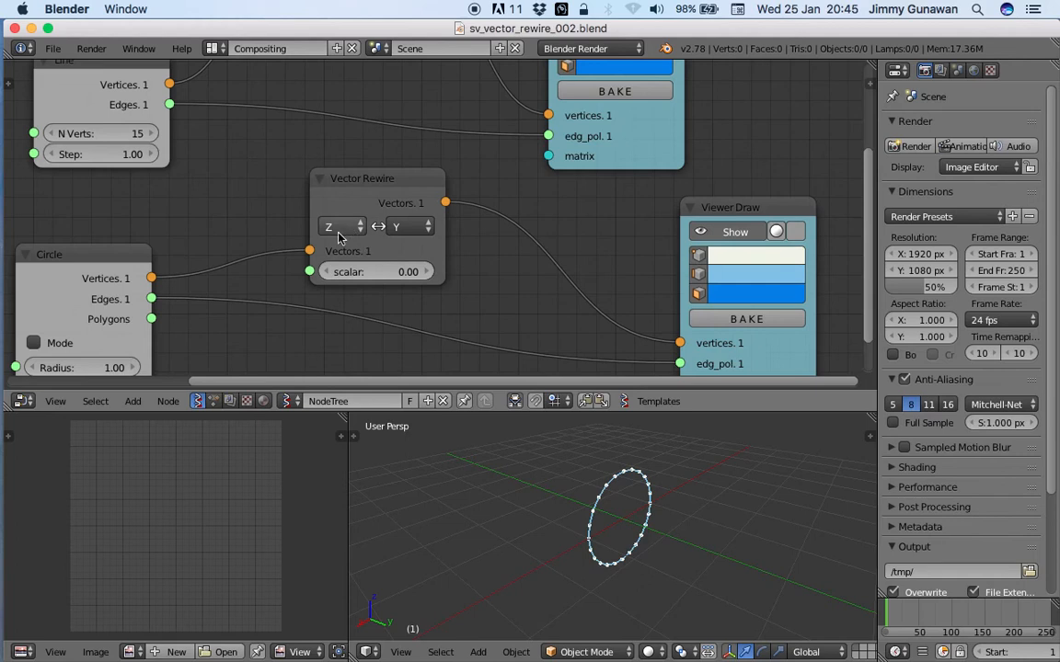
middle_click_drag(305, 239, 359, 158)
scroll(427, 204, "down", 3)
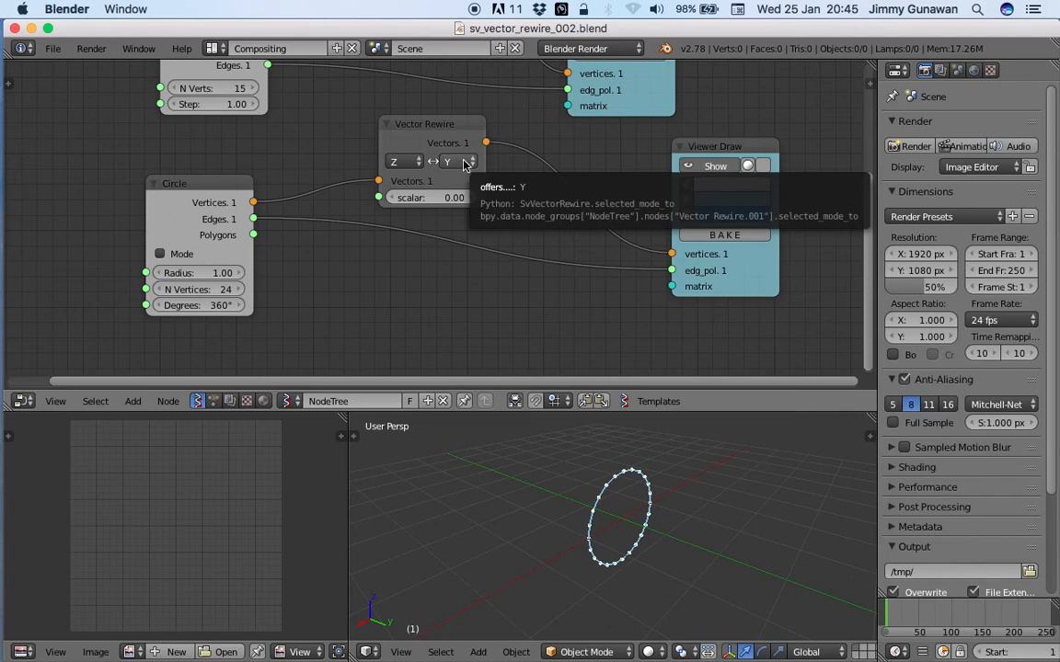
scroll(464, 165, "down", 9, "ctrl")
scroll(465, 165, "down", 6, "ctrl")
middle_click_drag(632, 465, 602, 490)
key("ctrl+s")
left_click(602, 487)
scroll(442, 240, "down", 2)
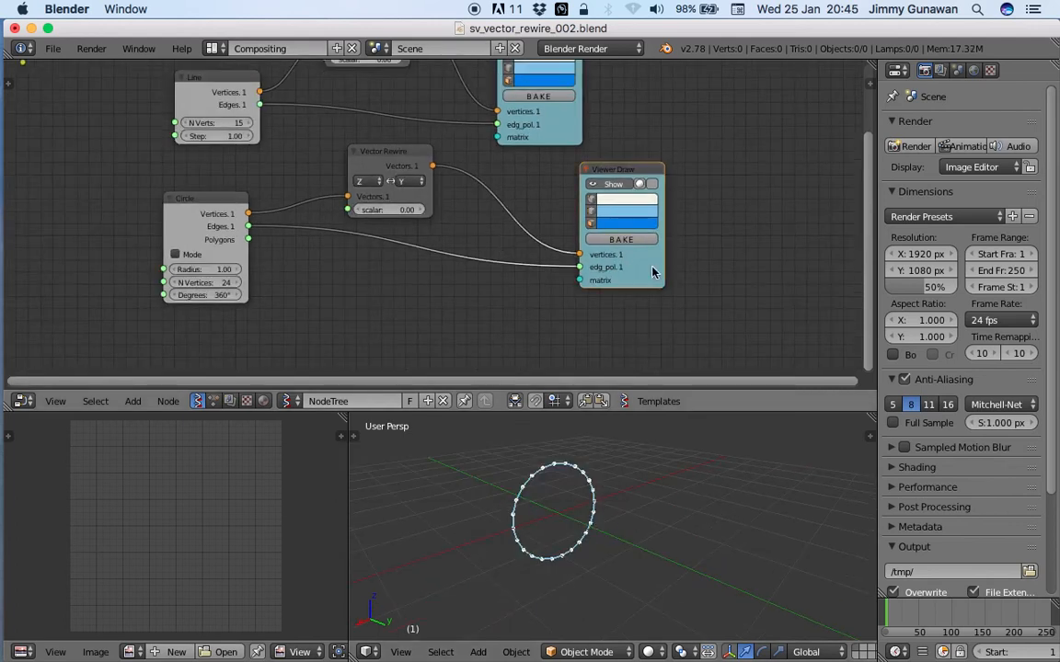
Step: Move Viewer Draw farther from the Circle, place the loose reroute point below the Circle network, and save the file
left_click_drag(652, 269, 664, 270)
key("Home")
mouse_move(218, 139)
left_mouse_down()
mouse_move(461, 278)
mouse_move(506, 321)
left_mouse_up()
middle_click_drag(517, 331, 436, 268)
left_click_drag(424, 257, 466, 289)
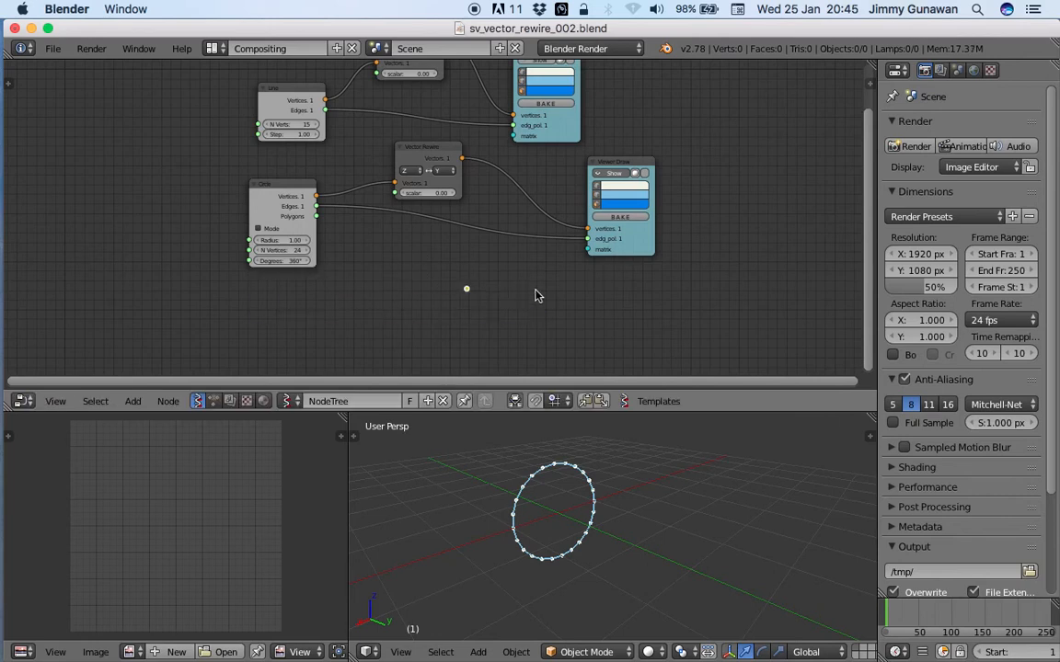
left_click_drag(633, 255, 699, 262)
left_click_drag(468, 290, 414, 306)
key("super+s")
left_click(416, 311)
Step: Add a Matrix in node below Viewer Draw and connect its Matrix output to the matrix input
middle_click_drag(532, 272, 492, 257)
scroll(476, 266, "up", 1)
key("shift+a")
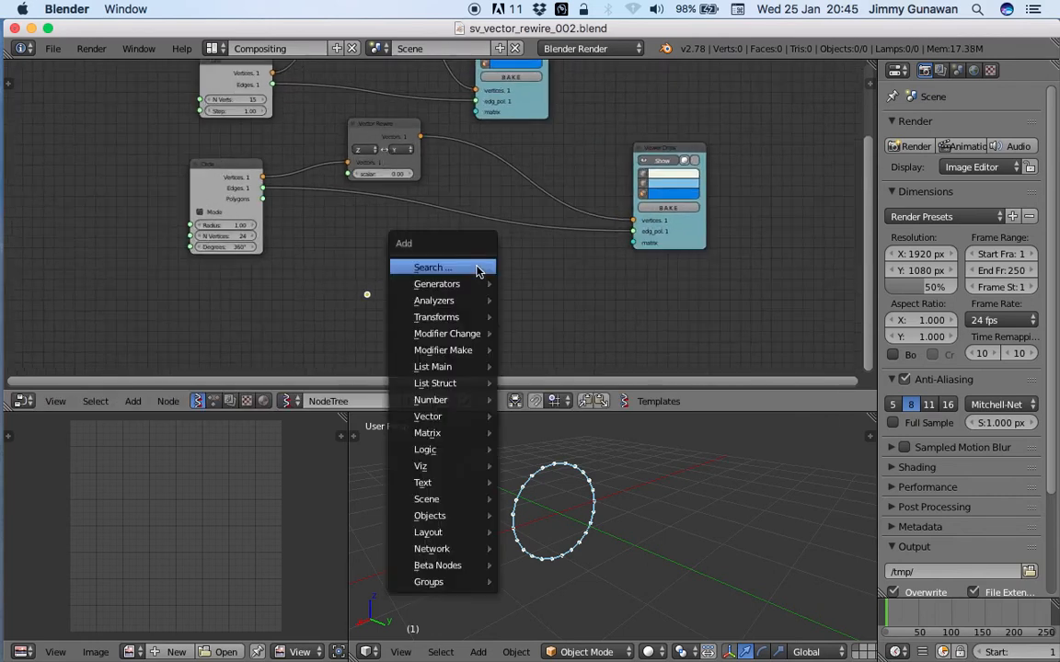
left_click(476, 268)
type("matrix in")
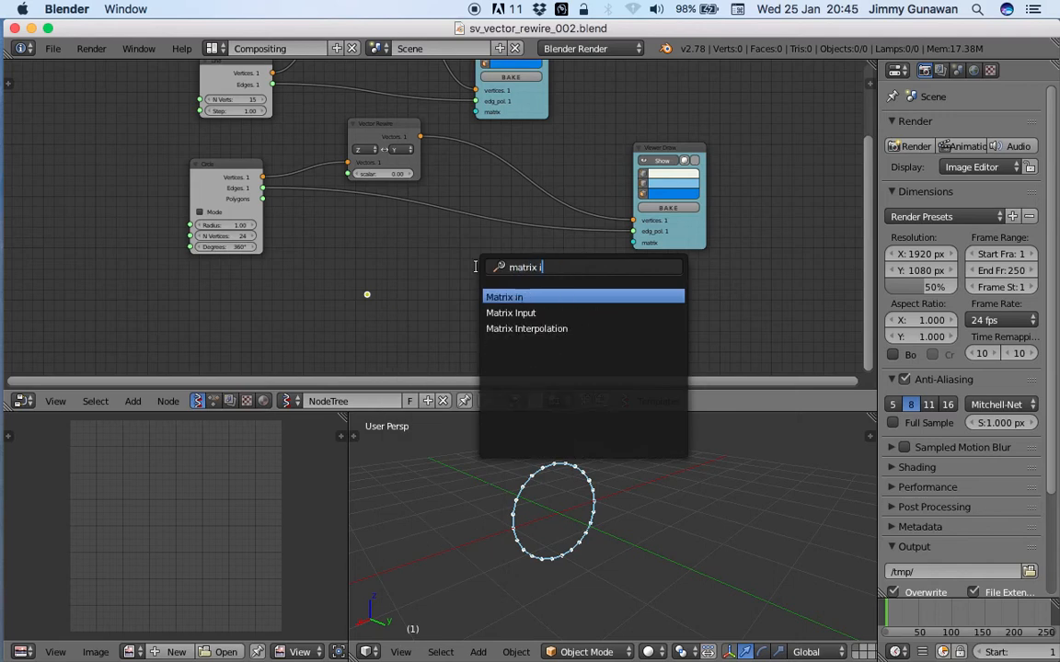
key("Return")
left_click(483, 268)
left_click_drag(549, 284, 633, 242)
left_click_drag(496, 279, 556, 272)
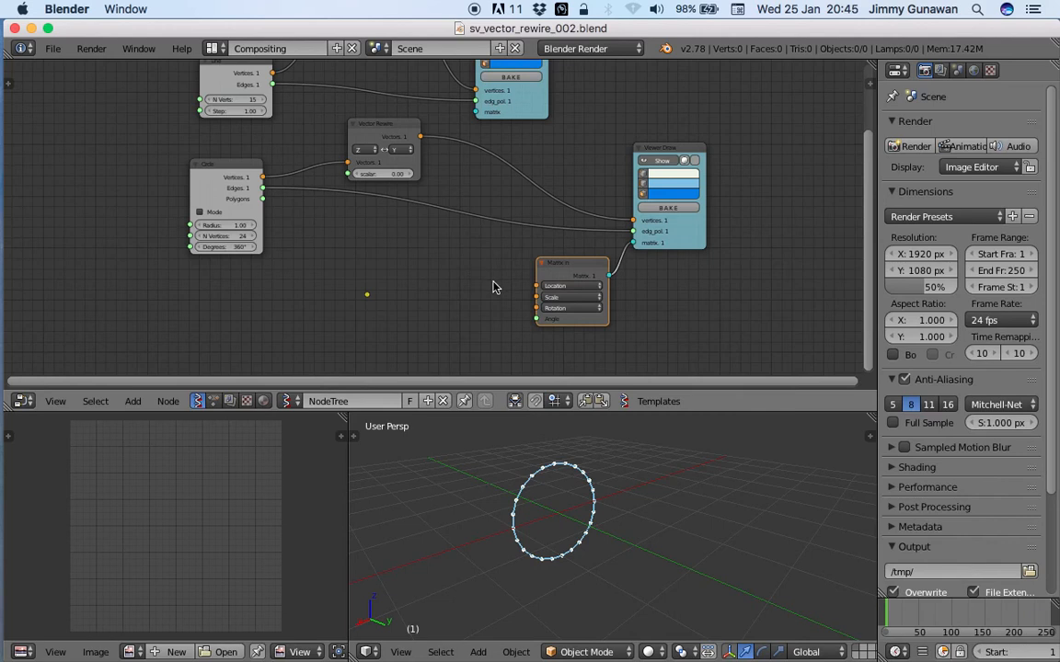
middle_click_drag(440, 302, 435, 288)
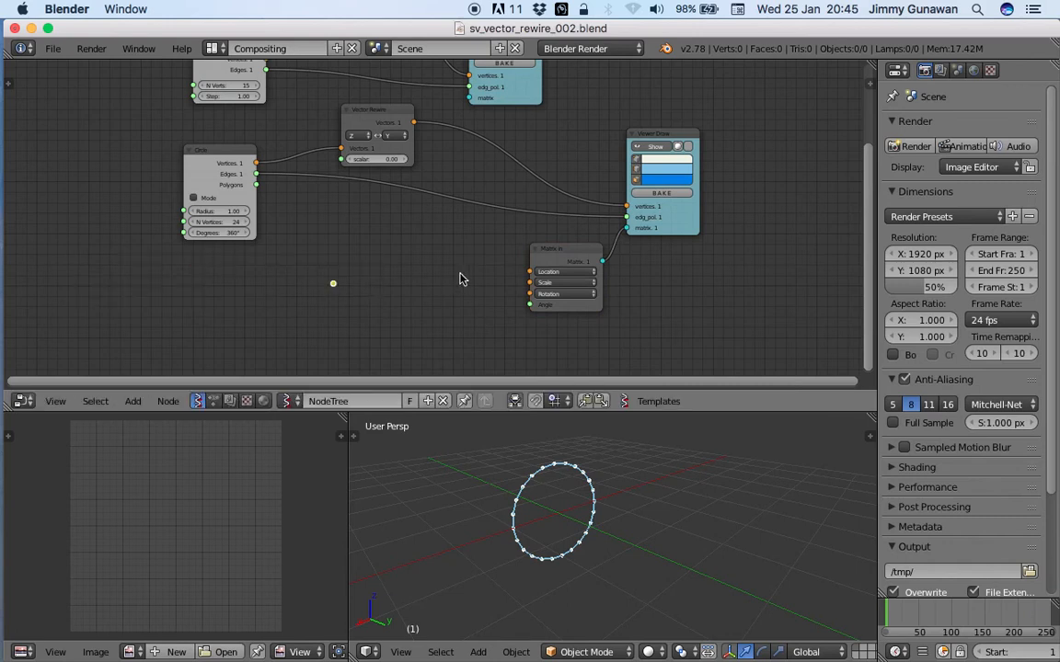
Step: Reposition the Viewer Draw and Matrix in nodes, and set the Circle's radius to 1.42
left_click_drag(686, 219, 718, 206)
middle_click_drag(529, 290, 485, 272, "ctrl")
left_click_drag(586, 254, 600, 252)
left_click_drag(190, 206, 230, 206)
type("A")
key("Return")
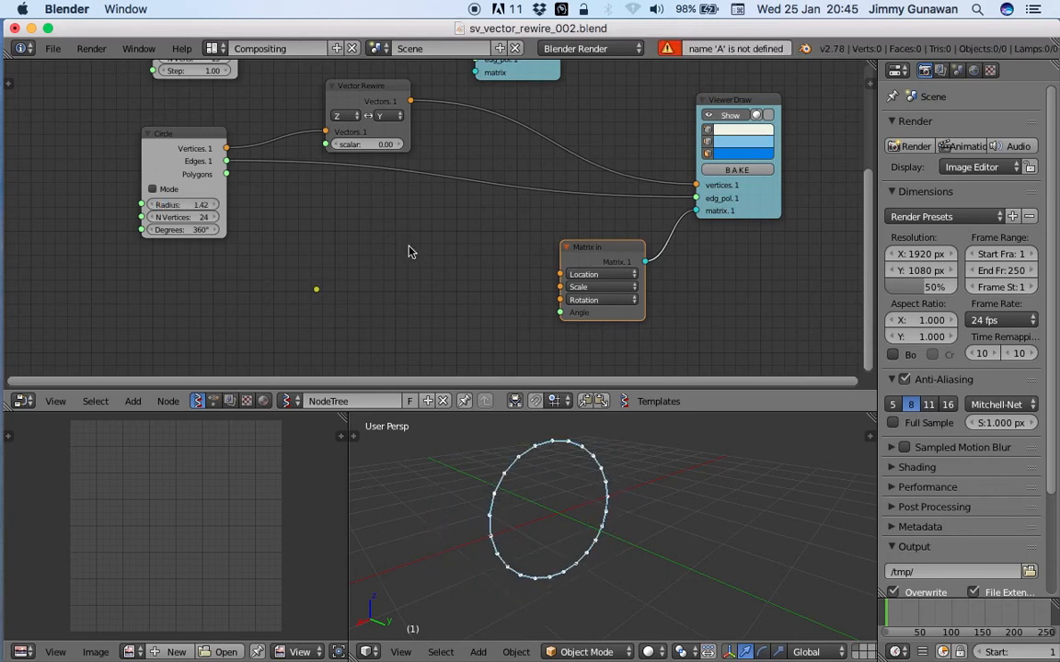
Step: Add a Vector in node beside Matrix in, save the file, and connect its Vectors output to the Scale input
key("shift+a")
left_click(409, 245)
type("Matrix in")
type("m")
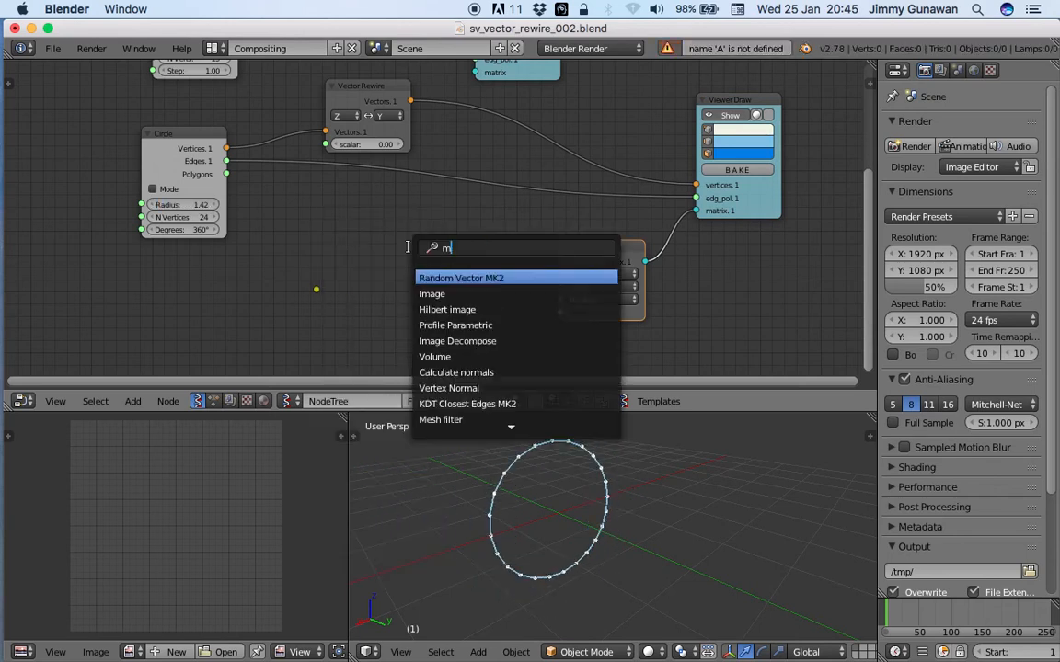
key("BackSpace")
type("vector in")
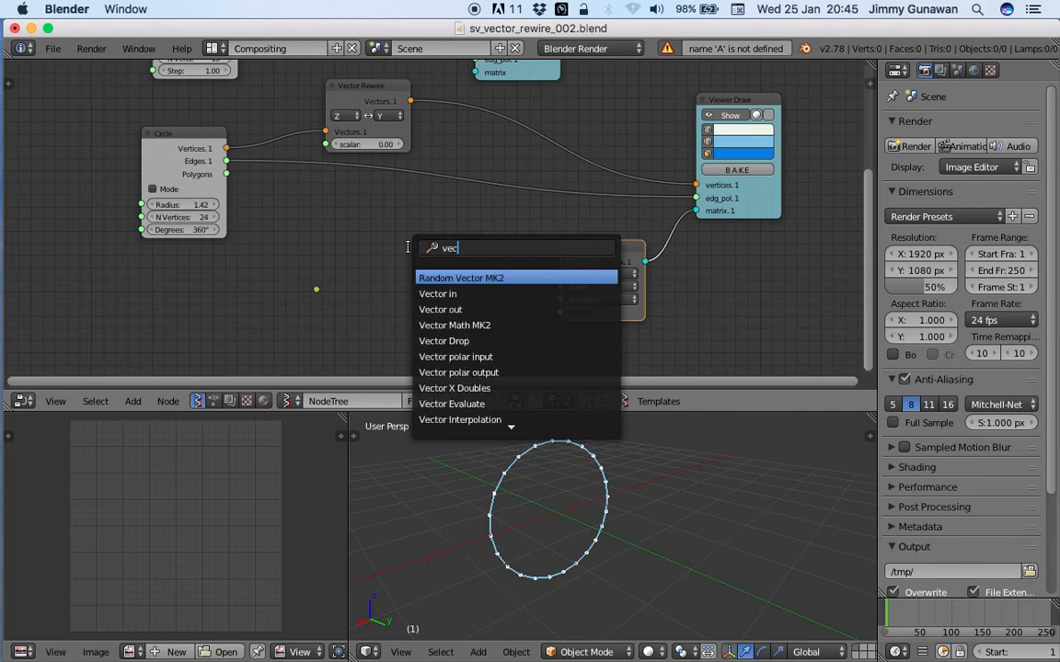
key("Return")
left_click(410, 252)
key("ctrl+s")
left_click(409, 252)
left_click_drag(471, 269, 559, 287)
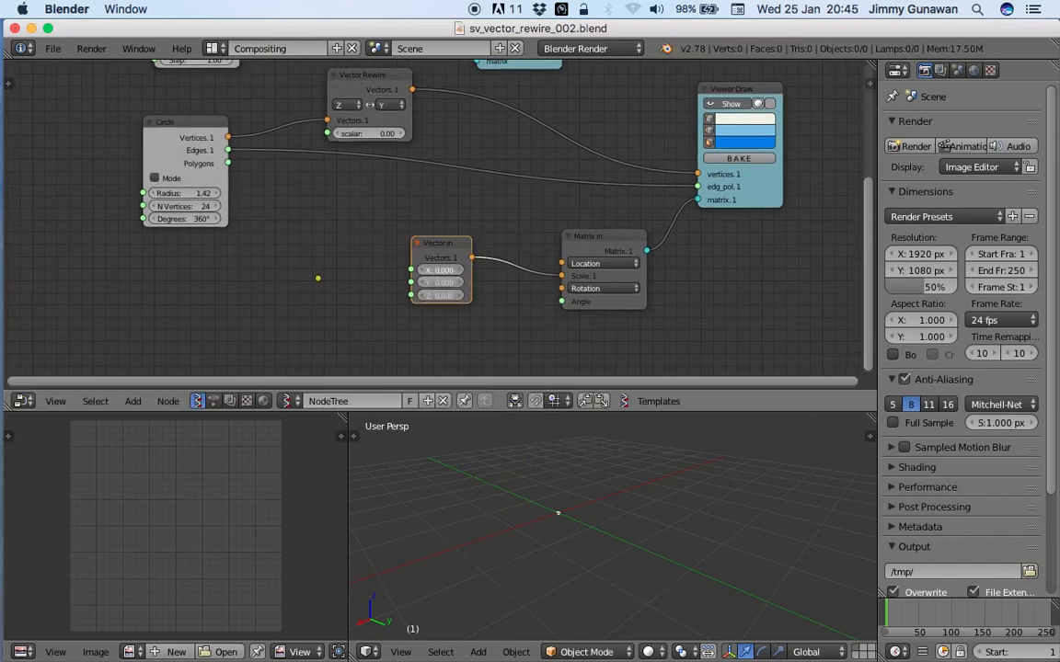
Step: Set the Vector in node to X 1.410, Y 1.260, Z 0.660 and nudge the loose reroute point
left_click_drag(441, 271, 442, 294)
mouse_move(534, 534)
middle_mouse_down()
mouse_move(575, 572)
mouse_move(615, 573)
mouse_move(552, 534)
middle_mouse_up()
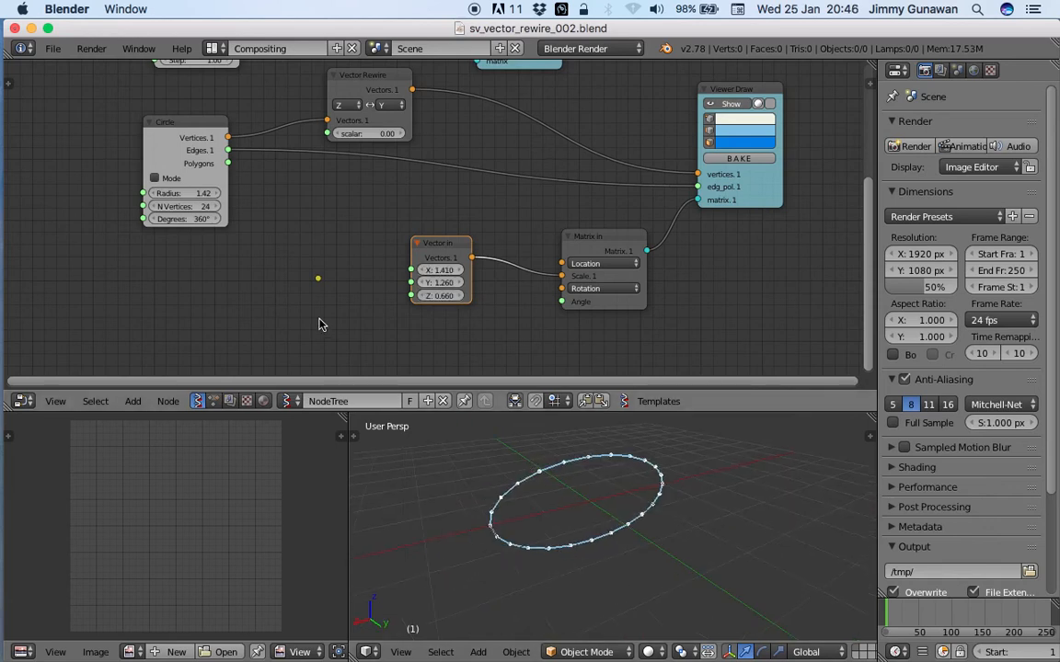
left_click_drag(321, 280, 331, 277)
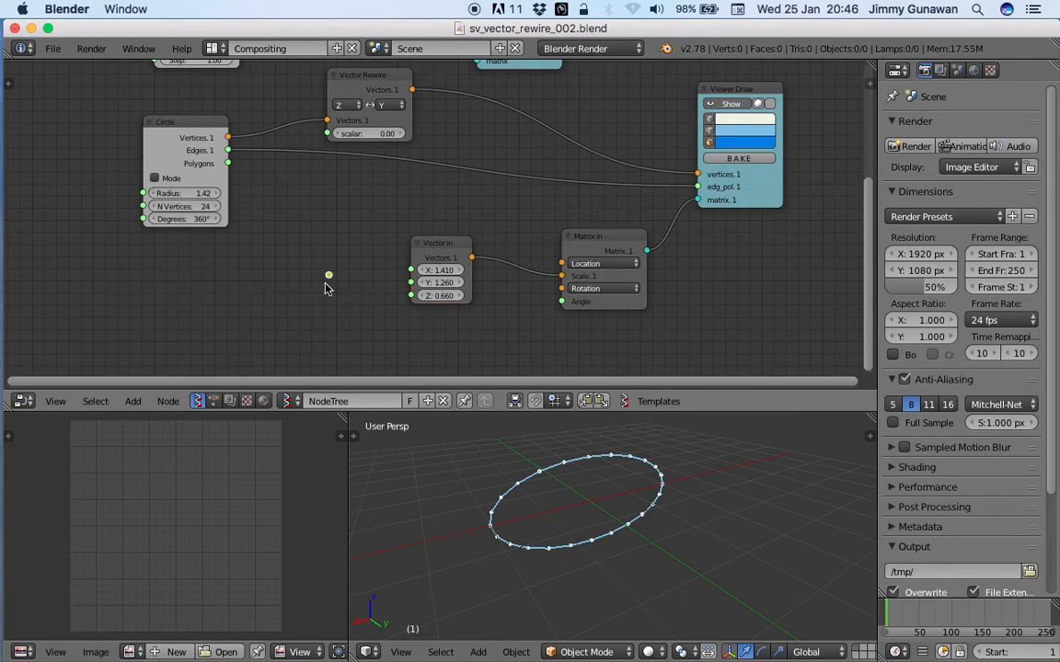
Step: Add a Float node below the Circle node and save the file
middle_click_drag(216, 279, 263, 275)
key("shift+a")
left_click(261, 276)
type("float")
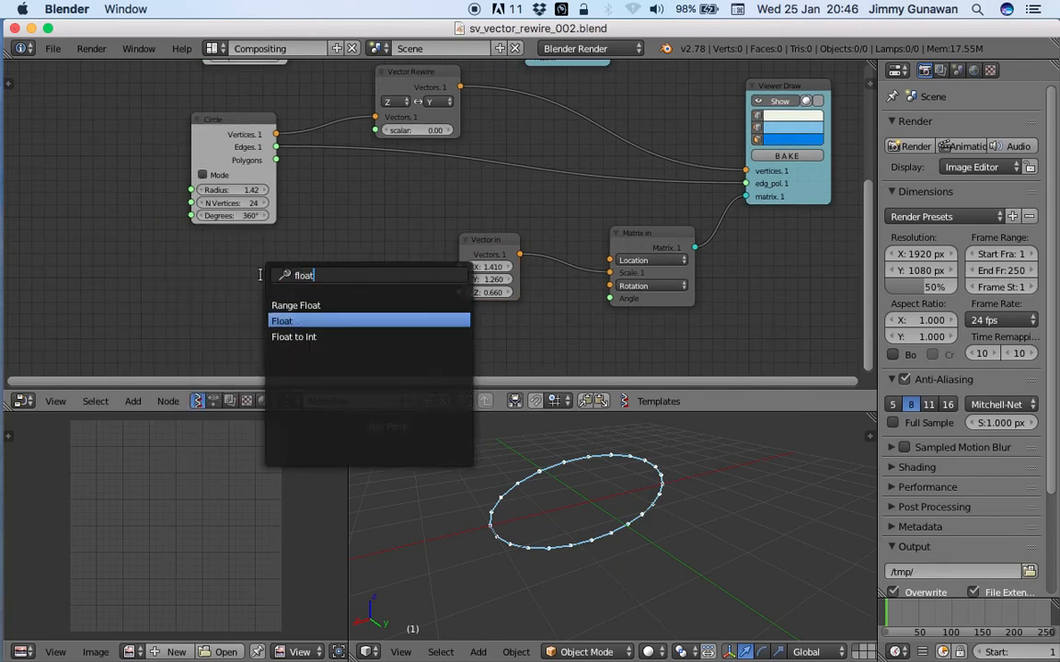
key("Return")
left_click(250, 268)
key("ctrl+s")
left_click(254, 268)
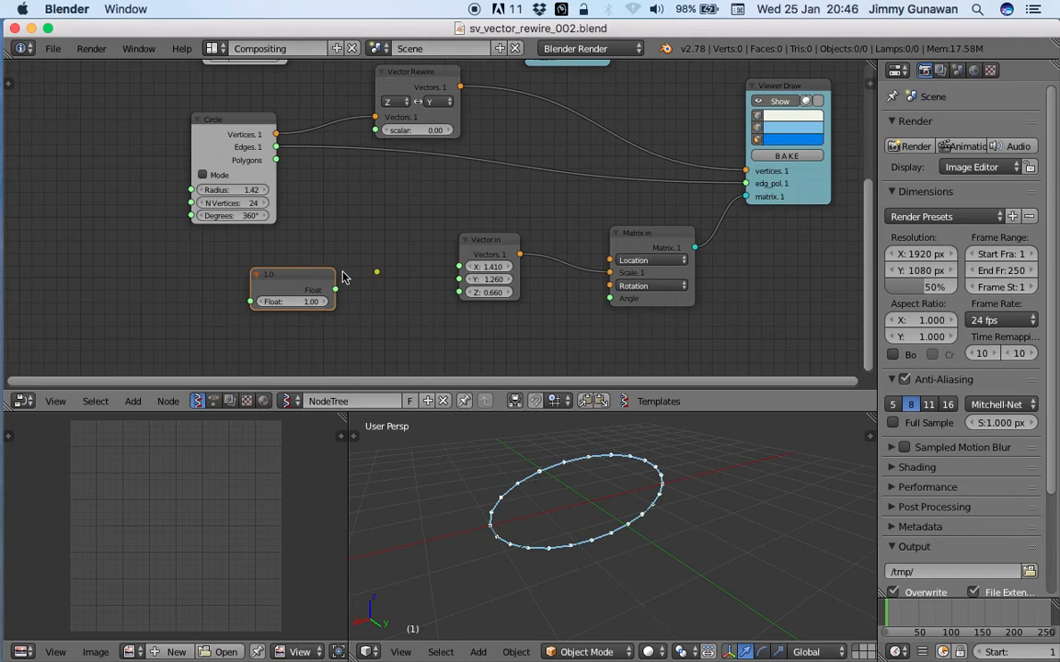
Step: Connect the Float output to the X, Y and Z inputs of Vector in and reposition the loose reroute point
left_click_drag(375, 274, 352, 241)
key("ctrl+s")
left_click(352, 240)
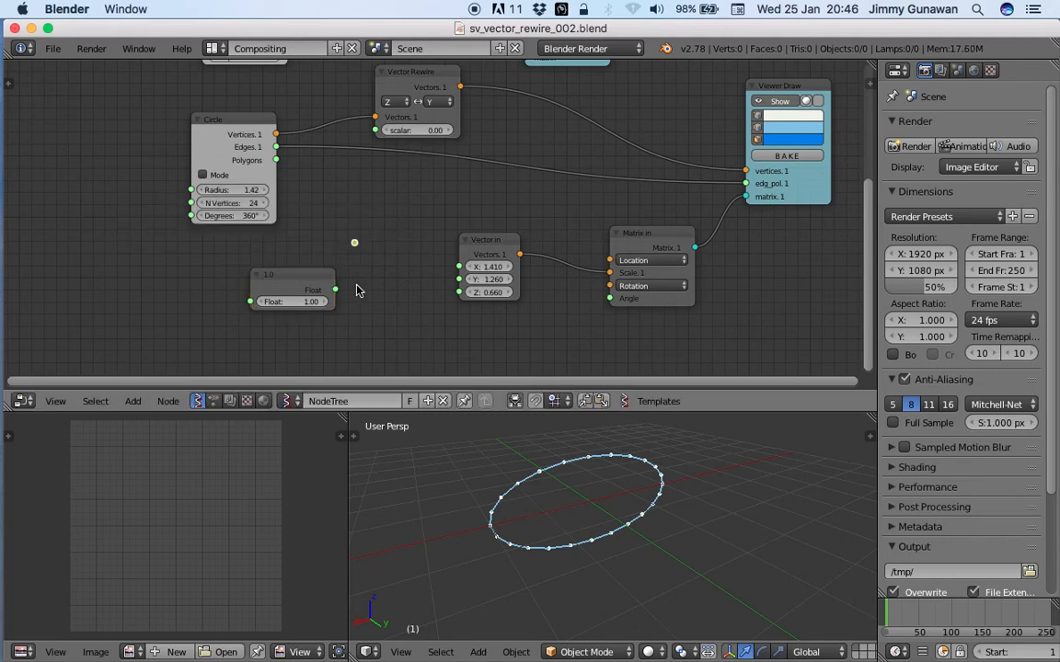
left_click_drag(337, 290, 459, 280)
left_click_drag(374, 292, 460, 292)
mouse_move(300, 302)
left_mouse_down()
mouse_move(354, 302)
mouse_move(300, 302)
left_mouse_up()
right_click(357, 242)
key("g")
left_click(419, 238)
middle_click_drag(403, 223, 402, 280)
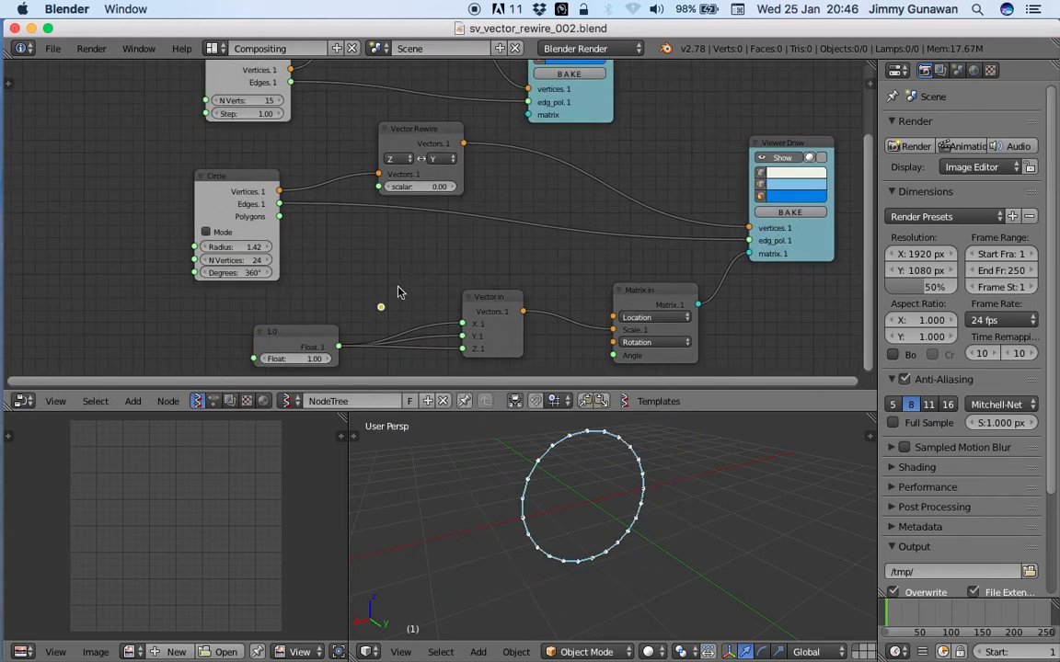
Step: Route the Float output through the reroute point into the X, Y and Z inputs of Vector in
scroll(382, 313, "up", 3)
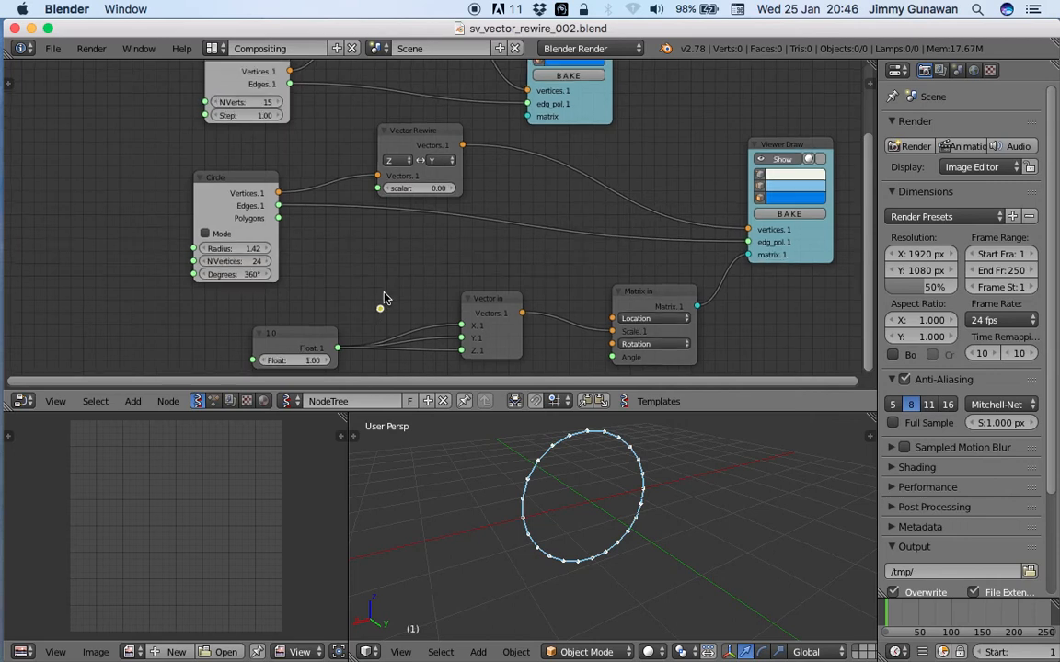
key("ctrl+s")
left_click(363, 245)
left_click_drag(281, 319, 239, 282)
left_click_drag(348, 258, 475, 302)
left_click_drag(348, 258, 371, 316)
left_click_drag(237, 266, 283, 283)
scroll(285, 283, "down", 2)
middle_click_drag(285, 284, 307, 261)
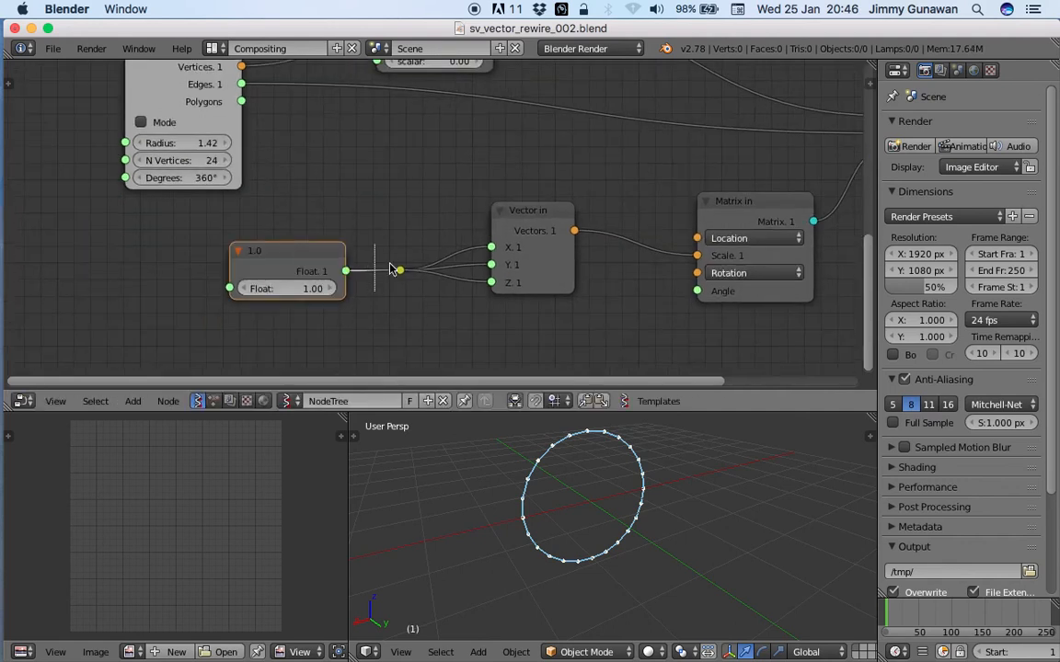
left_click_drag(345, 270, 400, 270)
Step: Set the Float value to 0.88, adjust the reroute point's position, and save the file
left_click_drag(292, 289, 276, 289)
mouse_move(397, 273)
right_mouse_down()
mouse_move(422, 260)
mouse_move(411, 263)
right_mouse_up()
middle_click_drag(448, 195, 410, 342)
scroll(418, 263, "up", 1)
scroll(449, 176, "down", 3)
middle_click_drag(433, 250, 433, 216)
key("ctrl+s")
left_click(433, 217)
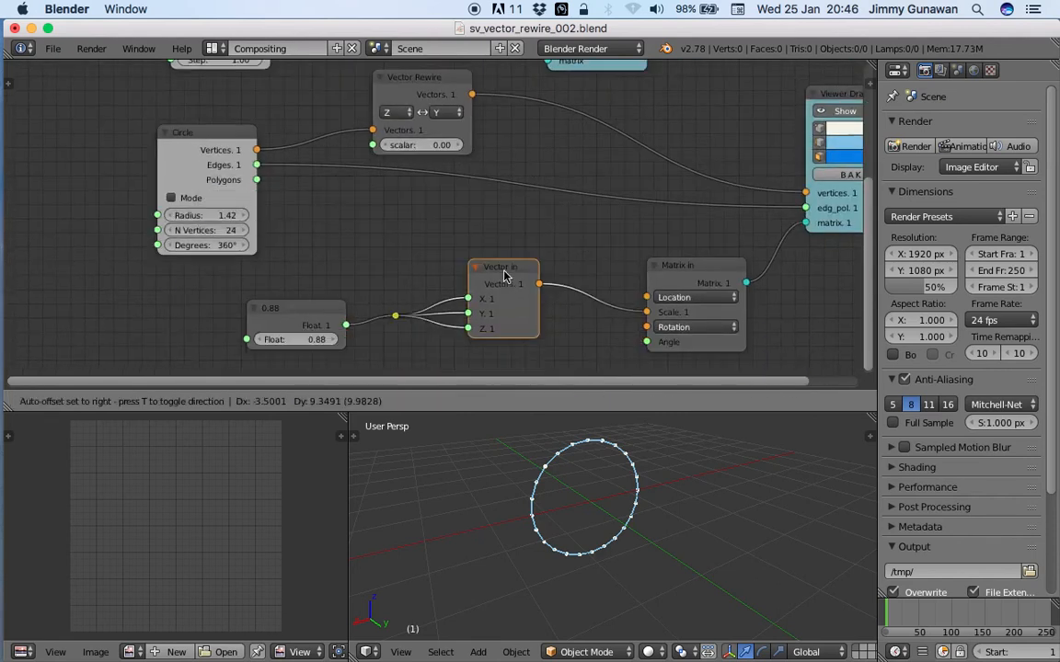
Step: Rearrange the Vector in, Matrix in and Float nodes into a tidier row below the Circle
right_click_drag(512, 291, 505, 275)
scroll(504, 267, "down", 2)
middle_click_drag(505, 265, 479, 212)
right_click_drag(612, 217, 575, 227)
right_click_drag(468, 212, 472, 252)
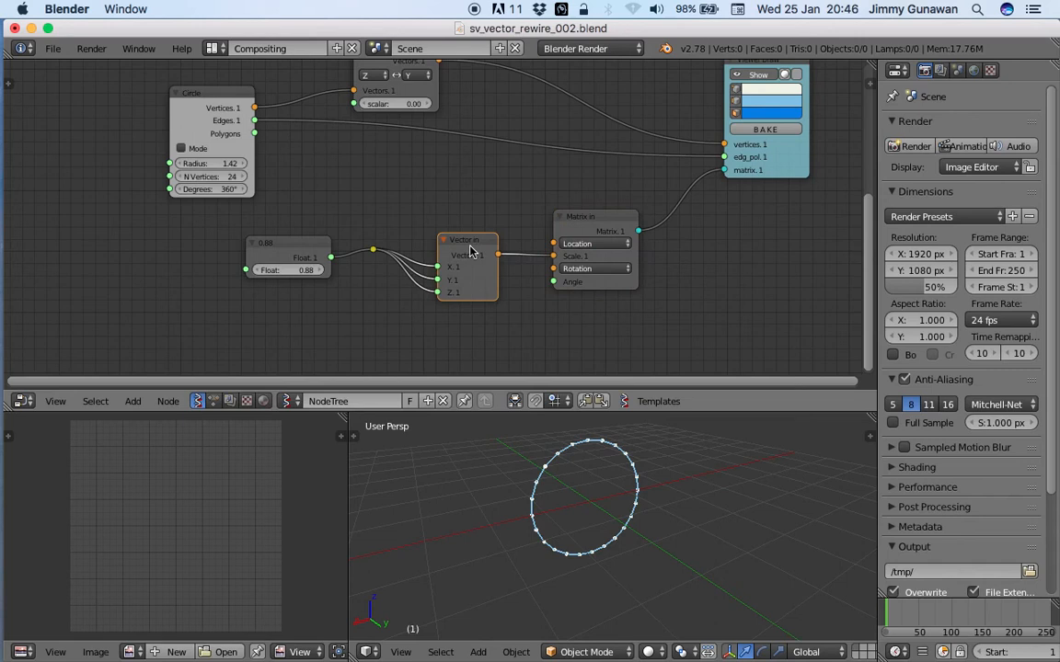
scroll(507, 270, "down", 2)
middle_click_drag(507, 271, 519, 269)
right_click_drag(341, 241, 333, 254)
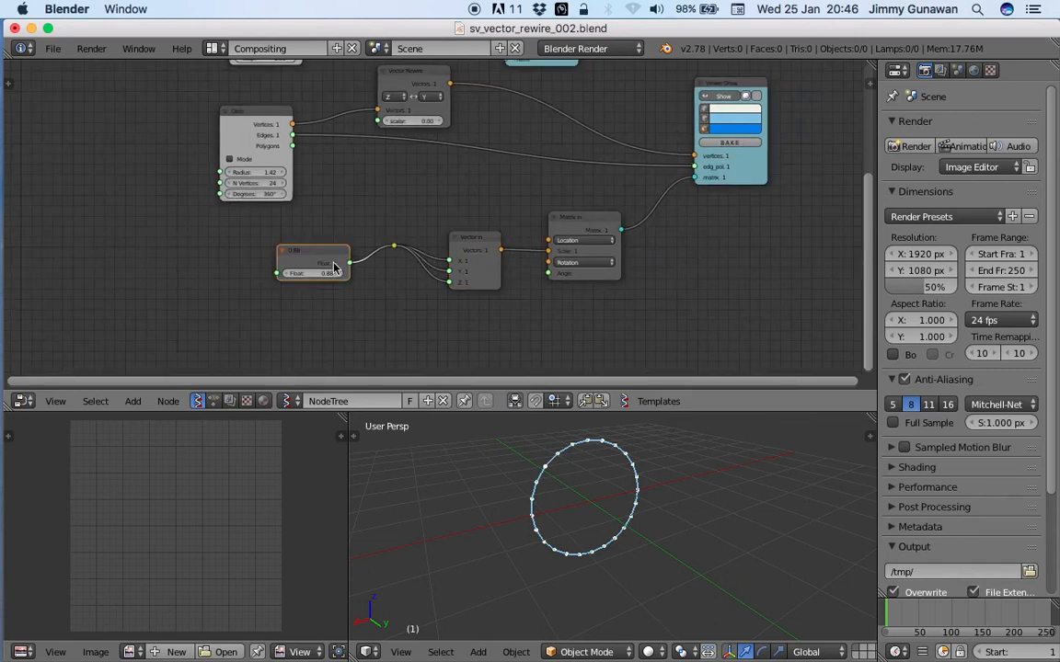
Step: Add a Random Num Gen node and connect its Value output to the reroute point in place of Float
middle_click_drag(604, 473, 539, 473)
middle_click_drag(117, 253, 228, 240)
key("shift+a")
left_click(228, 240)
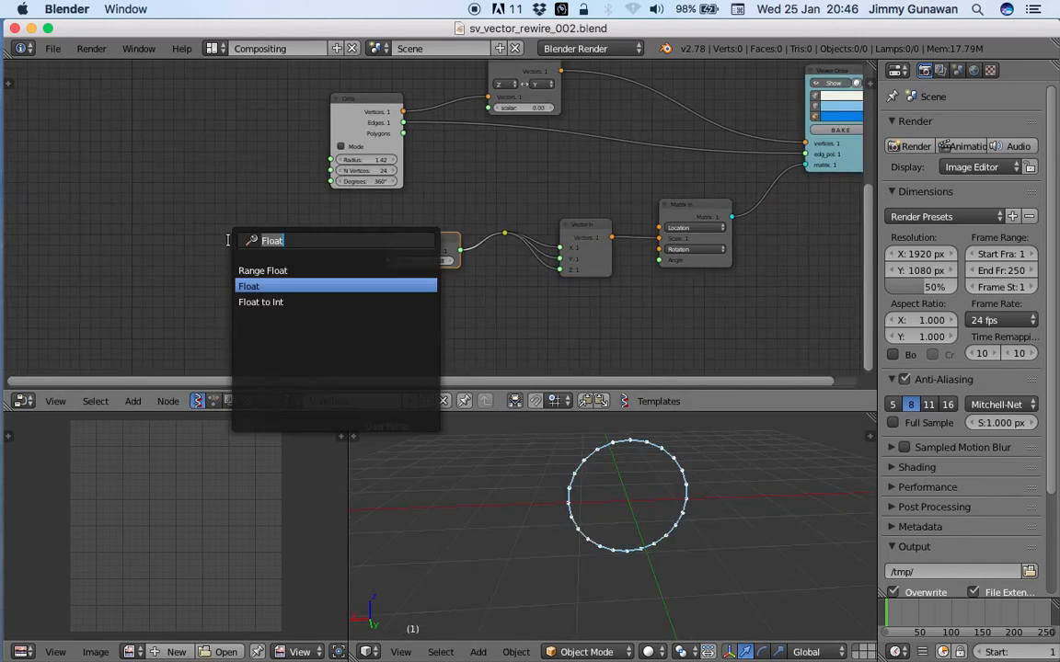
type("num")
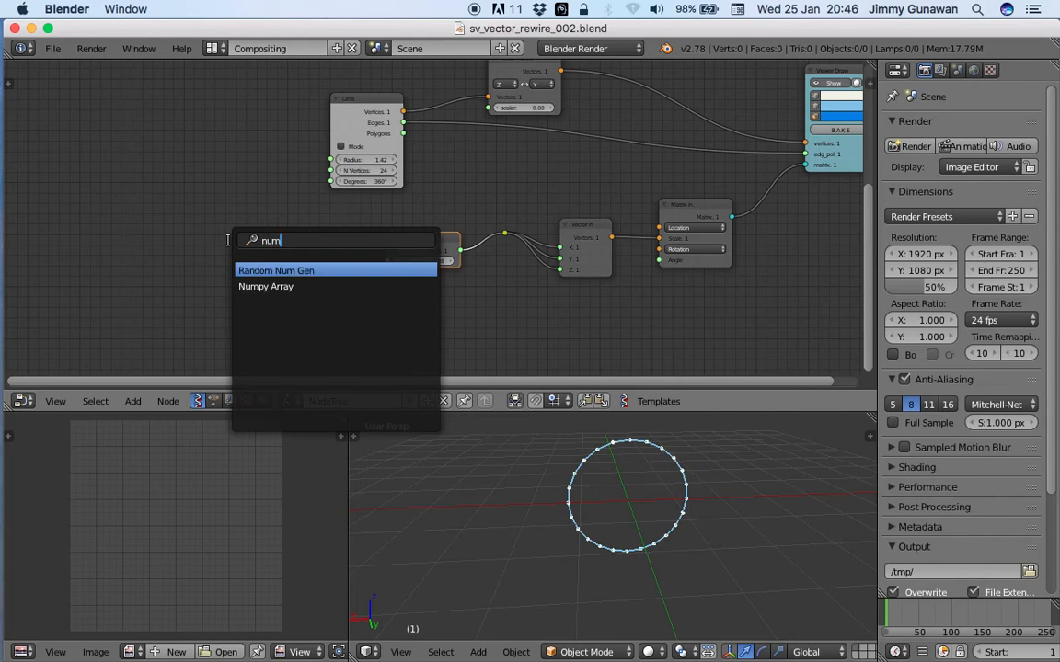
key("Return")
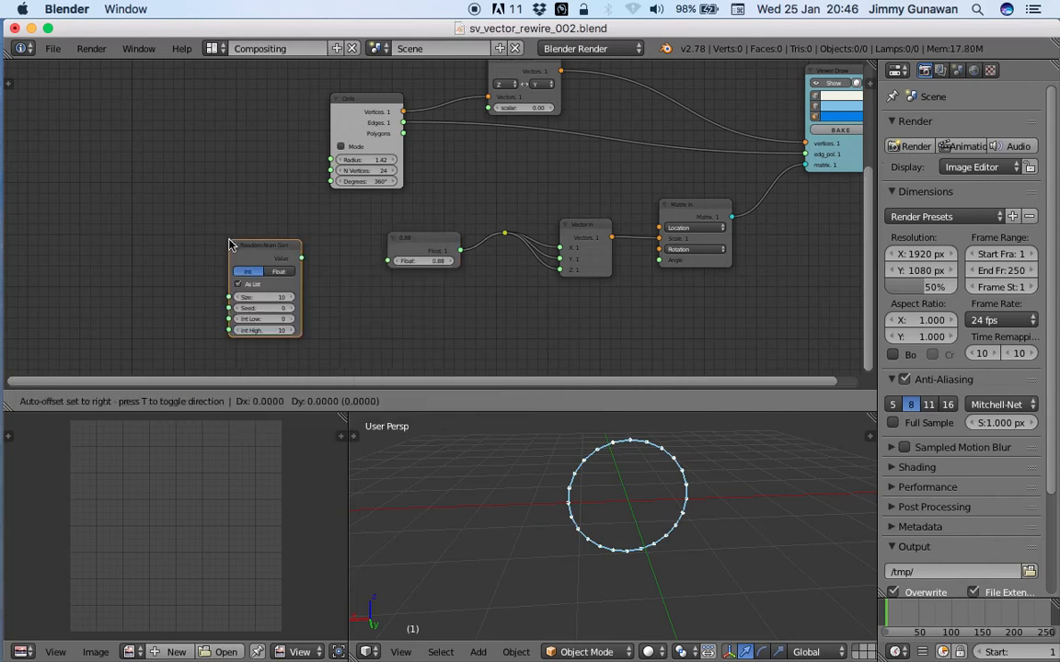
left_click(231, 241)
scroll(234, 240, "up", 2)
left_click_drag(289, 259, 526, 229)
Step: Move the unlinked Float node below the new connection and save the file
left_click_drag(444, 245, 428, 287)
scroll(598, 525, "down", 6)
scroll(594, 524, "down", 2)
middle_click_drag(595, 524, 580, 472)
key("super+s")
left_click(584, 468)
Step: Switch Random Num Gen to Float and set size 29, seed 29, Float Low 0.30 and Float High 1.45
left_click(268, 287)
left_click(263, 273)
left_click(215, 288)
scroll(246, 338, "up", 1)
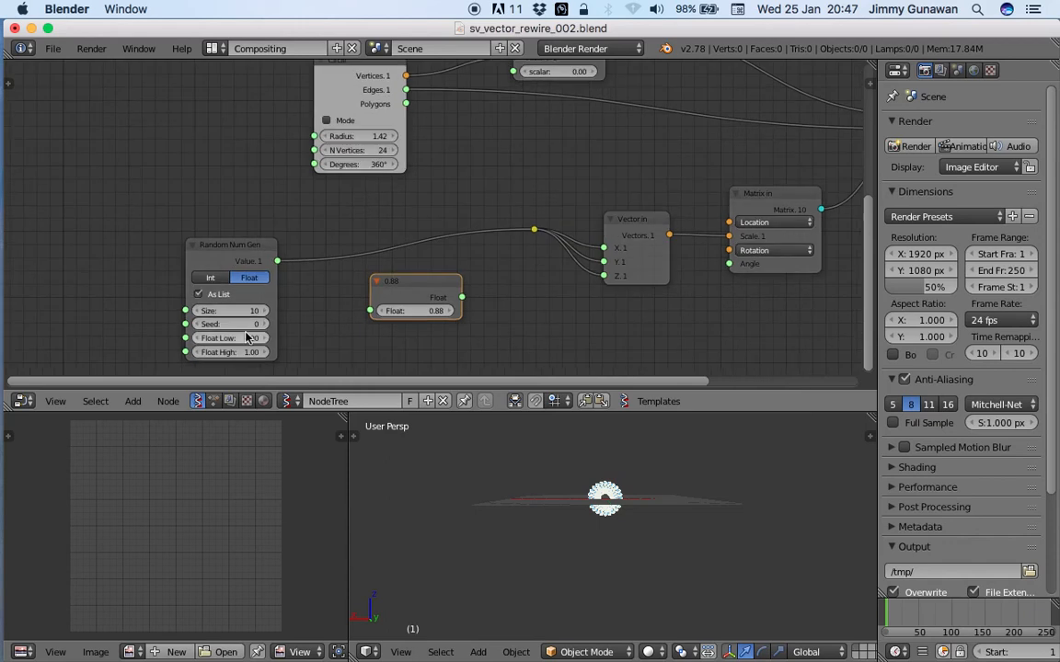
left_click_drag(241, 338, 281, 352)
left_click_drag(241, 325, 285, 324)
scroll(506, 506, "up", 4)
middle_click_drag(516, 513, 476, 560, "shift")
scroll(476, 560, "up", 3)
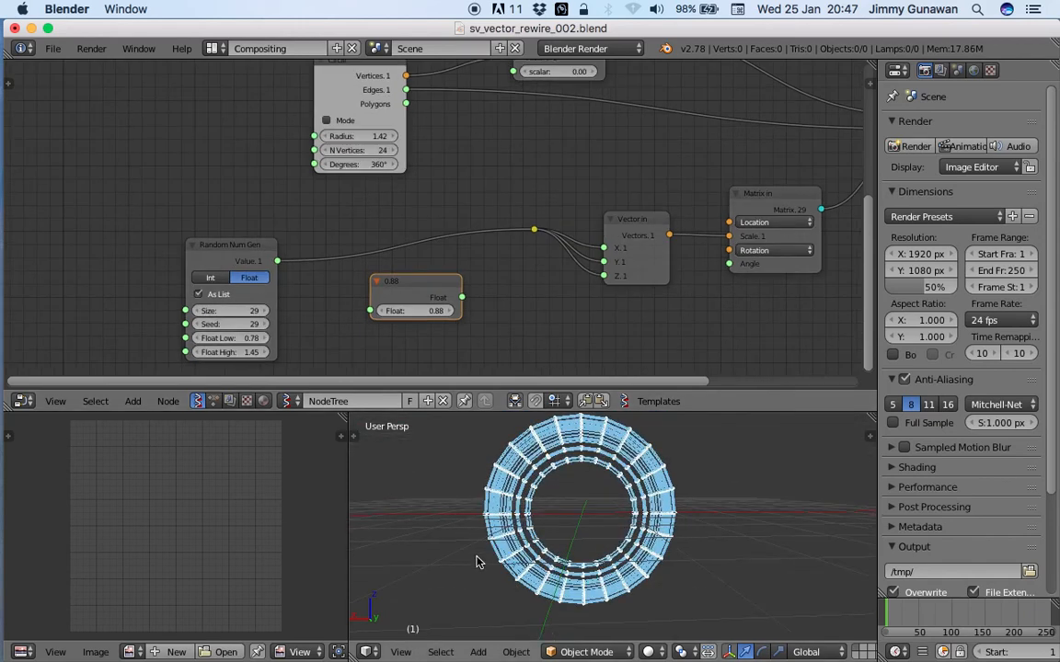
left_click_drag(255, 342, 230, 337)
middle_click_drag(561, 516, 635, 508)
Step: Replace the Random Num Gen node with a Range Float node and connect its Range output to the reroute point
left_click(248, 248)
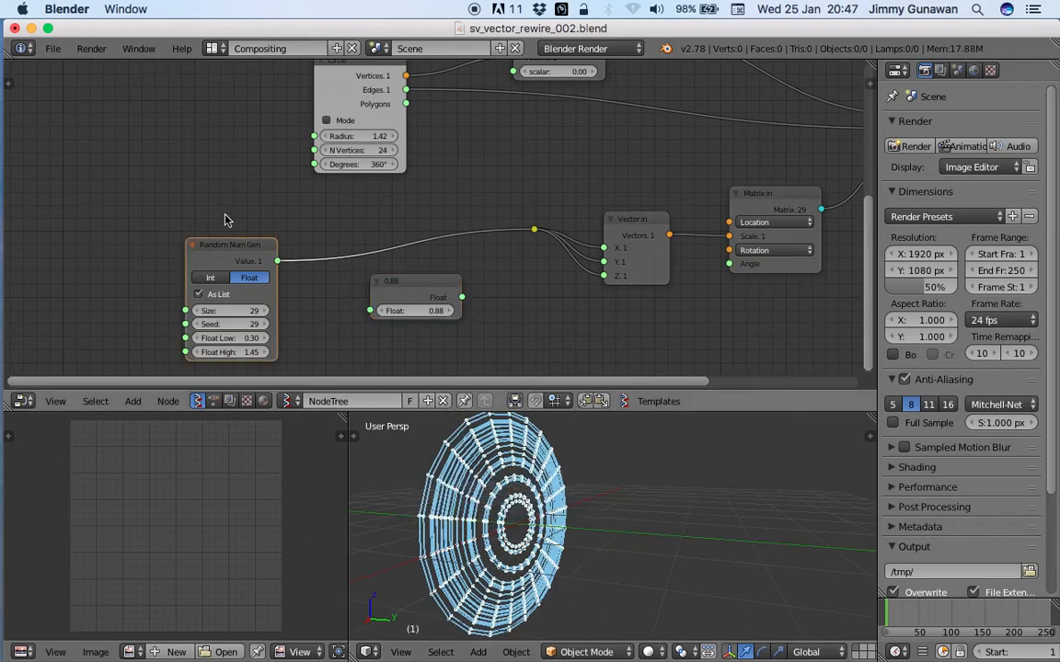
key("x")
key("shift+a")
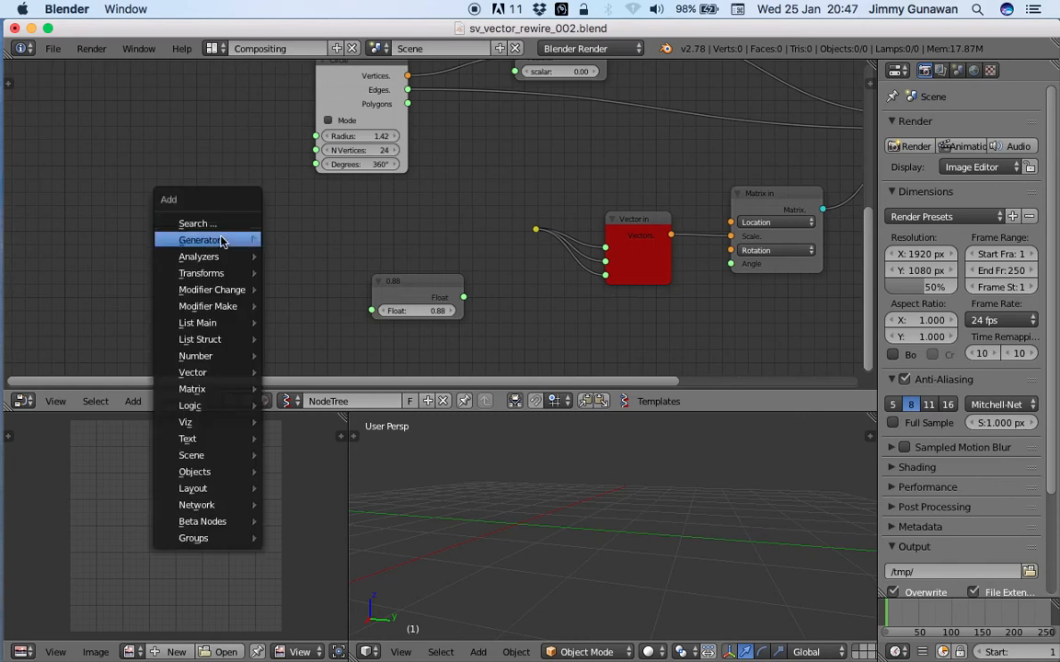
left_click(220, 222)
type("range fl")
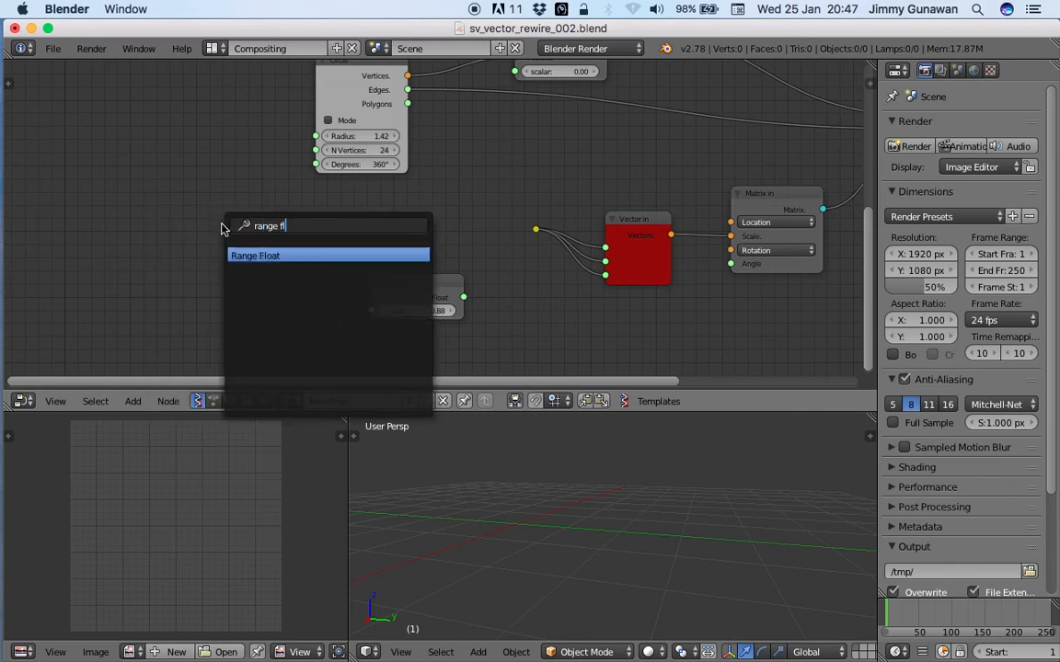
key("Return")
left_click(306, 247)
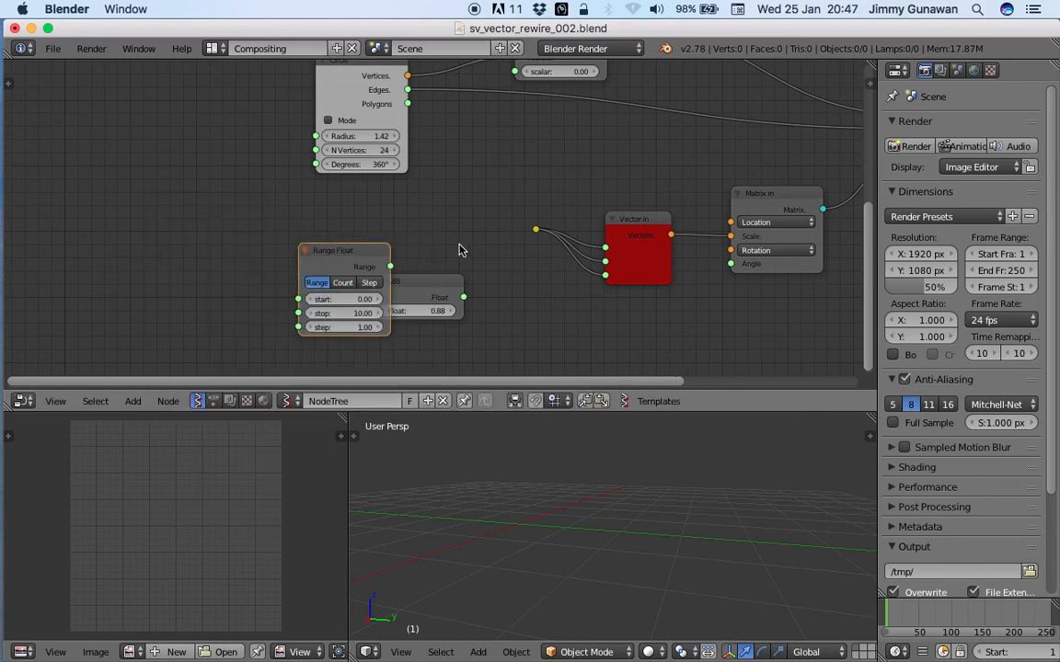
left_click_drag(360, 275, 536, 230)
left_click_drag(448, 287, 337, 284)
Step: Switch Range Float to Count mode and set start 1.56, stop 11.11 and count 10
left_click(294, 259)
middle_click_drag(618, 499, 405, 500)
left_click_drag(303, 301, 338, 272)
scroll(501, 528, "down", 2)
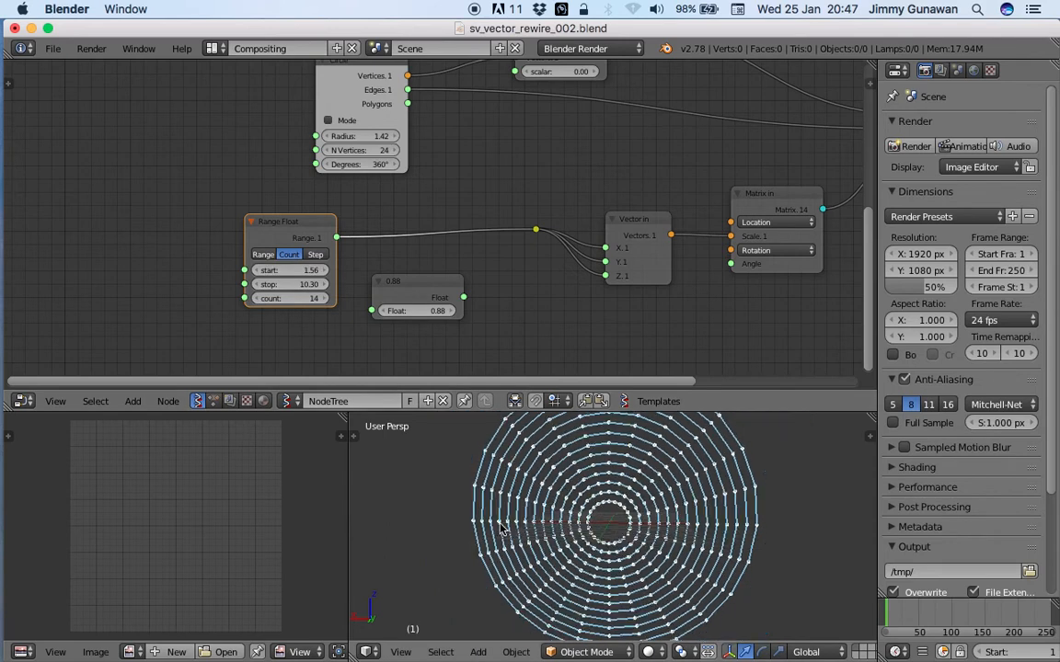
middle_click_drag(501, 528, 461, 509)
mouse_move(305, 286)
left_mouse_down()
mouse_move(342, 286)
mouse_move(324, 286)
left_mouse_up()
mouse_move(305, 300)
left_mouse_down()
mouse_move(258, 300)
mouse_move(285, 300)
left_mouse_up()
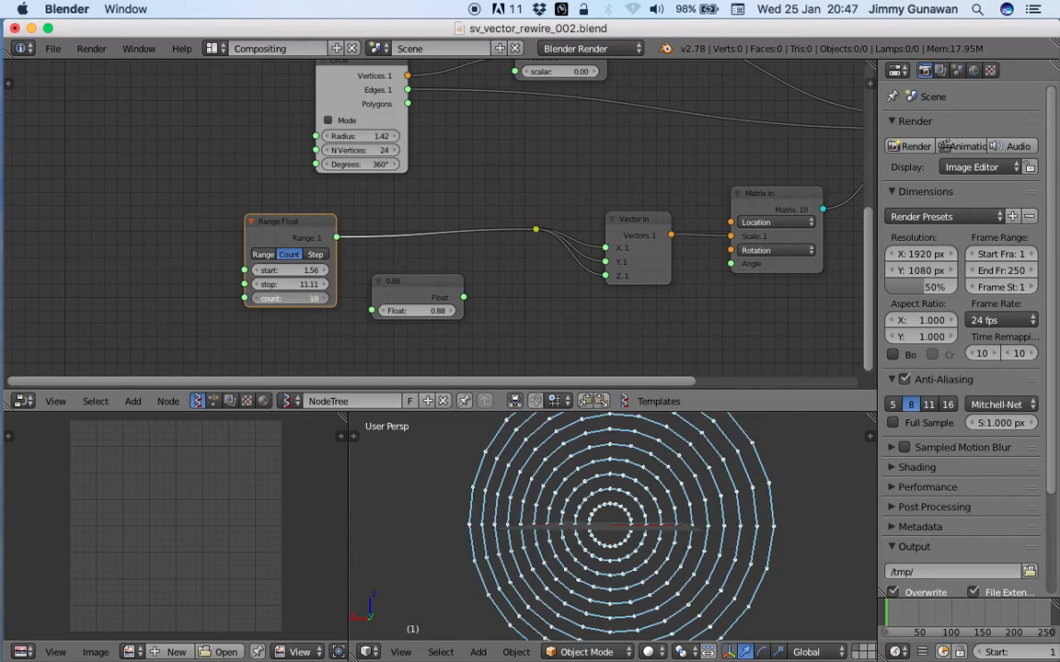
Step: Delete the unused Float node and set the Circle's radius to 0.91 and N Vertices to 14
left_click(426, 287)
key("x")
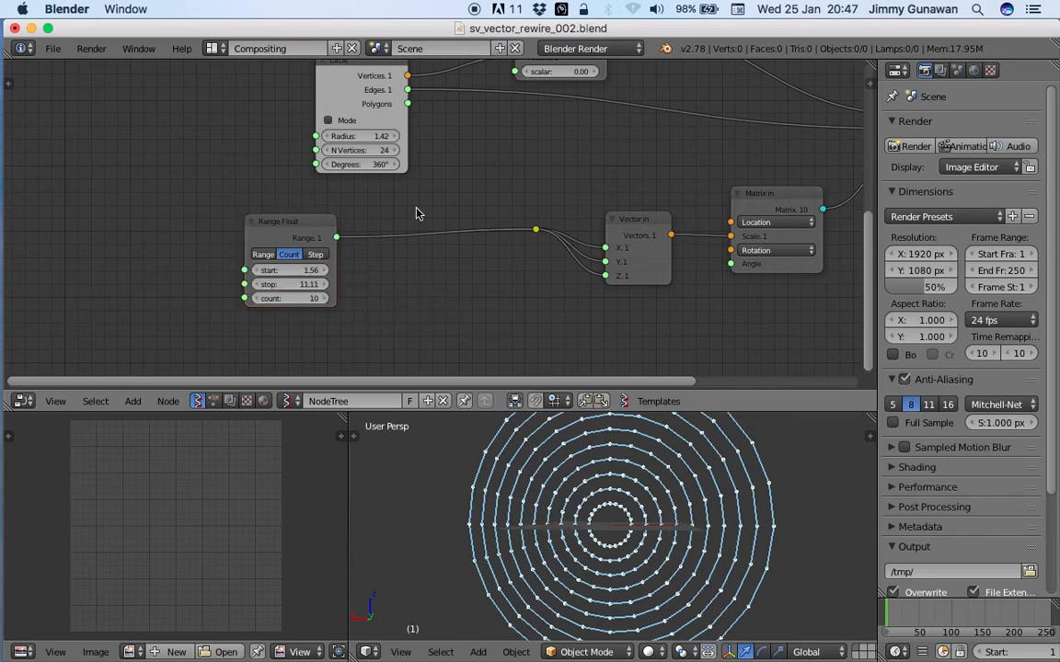
left_click_drag(383, 143, 374, 165)
middle_click_drag(574, 163, 379, 270)
scroll(283, 312, "down", 3)
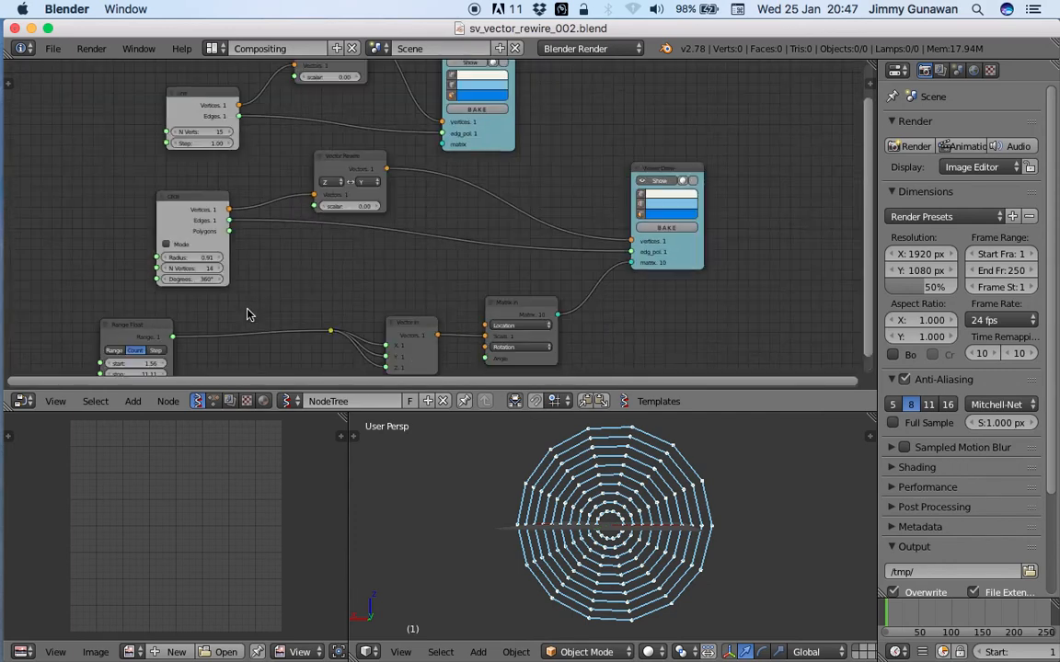
Step: Move the Range Float node closer to the reroute point
left_click_drag(149, 325, 227, 325)
middle_click_drag(333, 253, 261, 336)
scroll(295, 286, "up", 5)
mouse_move(272, 221)
left_mouse_down()
mouse_move(268, 232)
mouse_move(276, 223)
left_mouse_up()
scroll(294, 248, "down", 3)
middle_click_drag(309, 274, 391, 331)
scroll(393, 293, "down", 1)
middle_click_drag(350, 368, 395, 172)
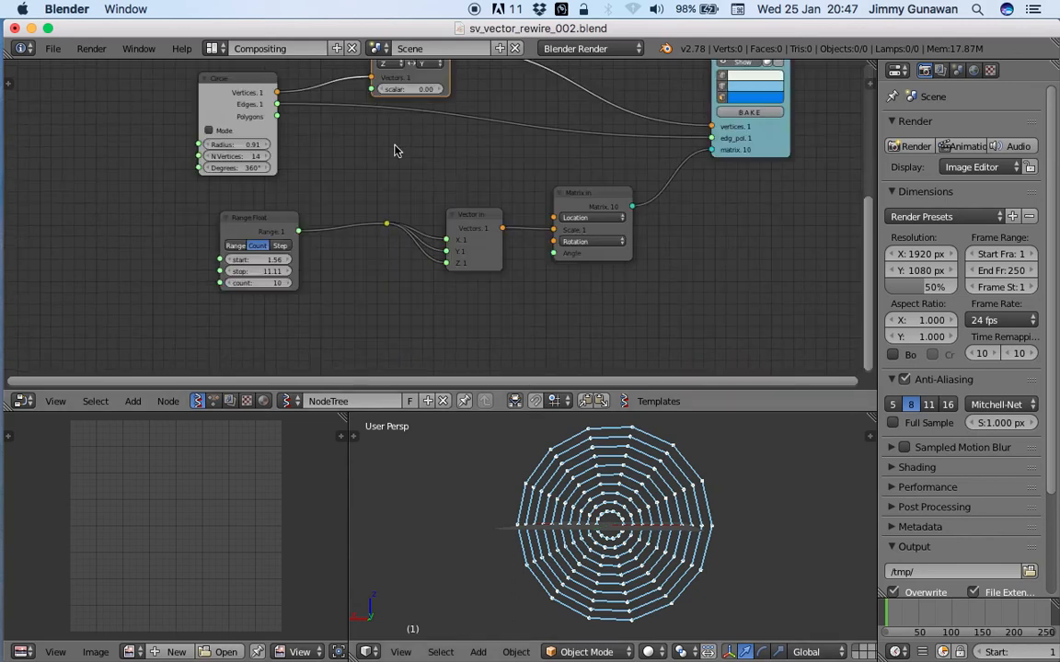
Step: Reposition the reroute point midway between the Range Float and Vector in nodes
left_click(384, 222)
scroll(389, 233, "up", 4)
key("g")
left_click(360, 269)
middle_click_drag(383, 196, 392, 227)
scroll(392, 230, "up", 3)
scroll(355, 309, "up", 1)
middle_click_drag(326, 318, 378, 240)
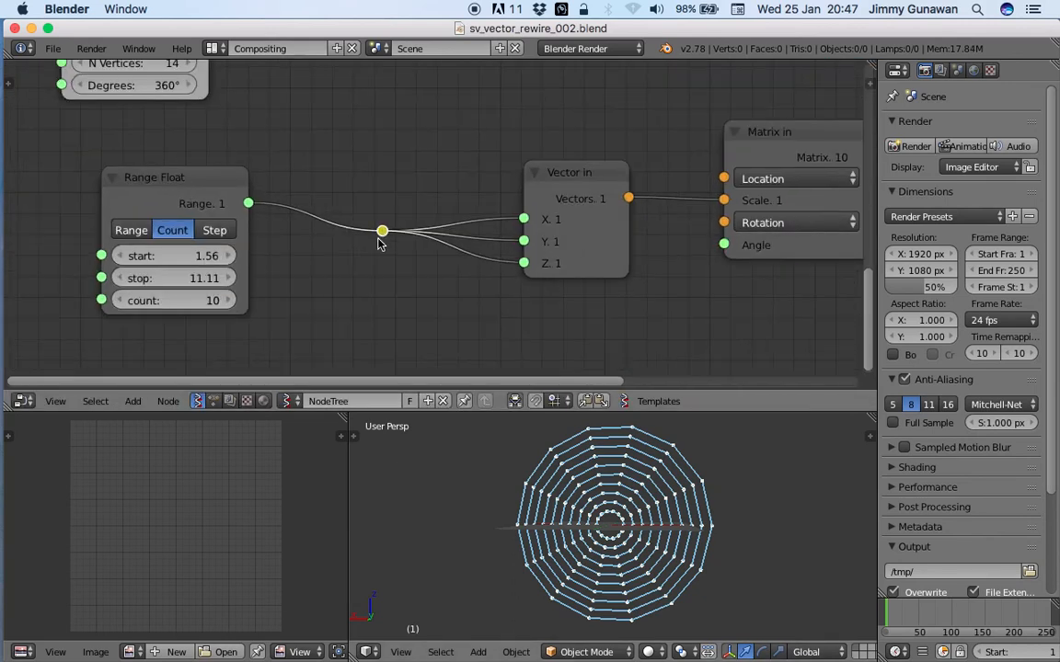
key("g")
left_click(394, 226)
Step: Add a Sphere generator node and place it near the Circle node
scroll(589, 193, "down", 6)
middle_click_drag(667, 188, 493, 256)
scroll(503, 195, "down", 1)
key("shift+a")
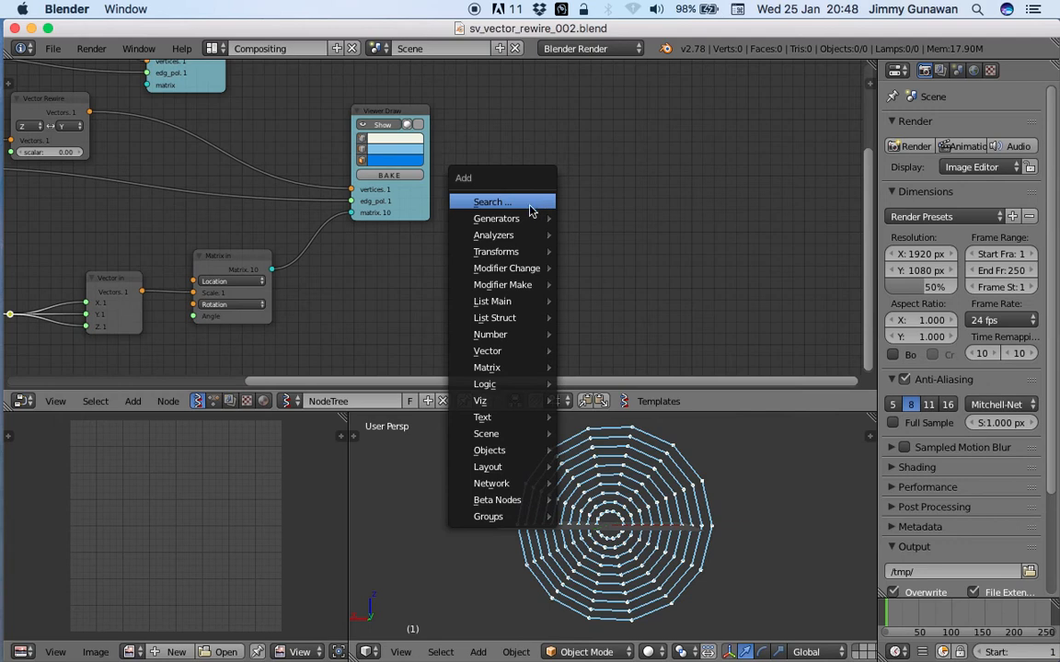
mouse_move(542, 220)
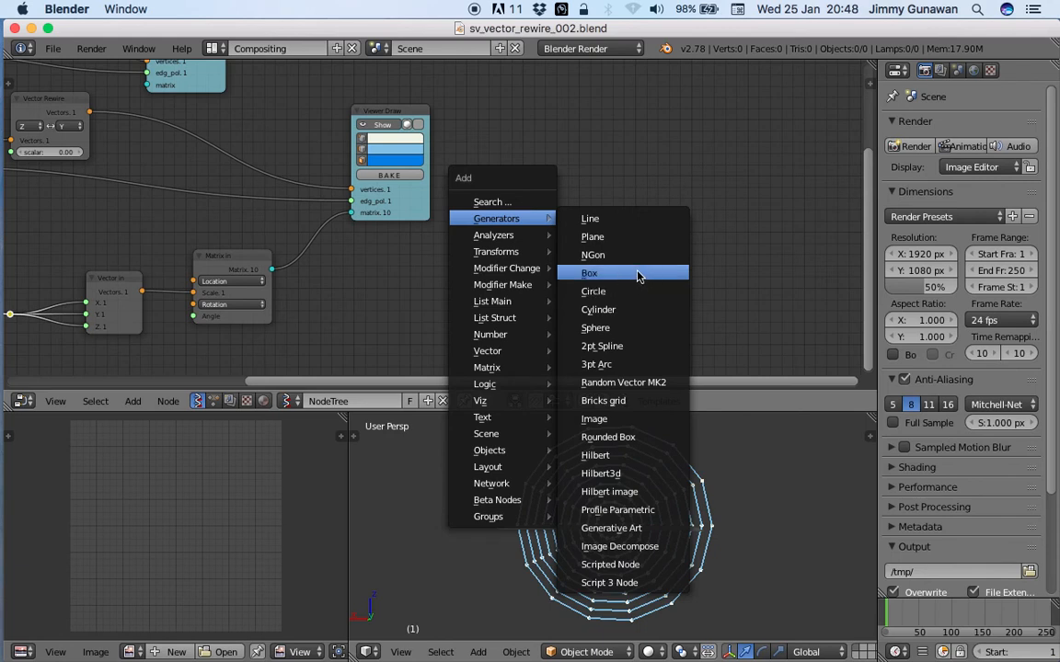
left_click(650, 328)
scroll(658, 219, "down", 3)
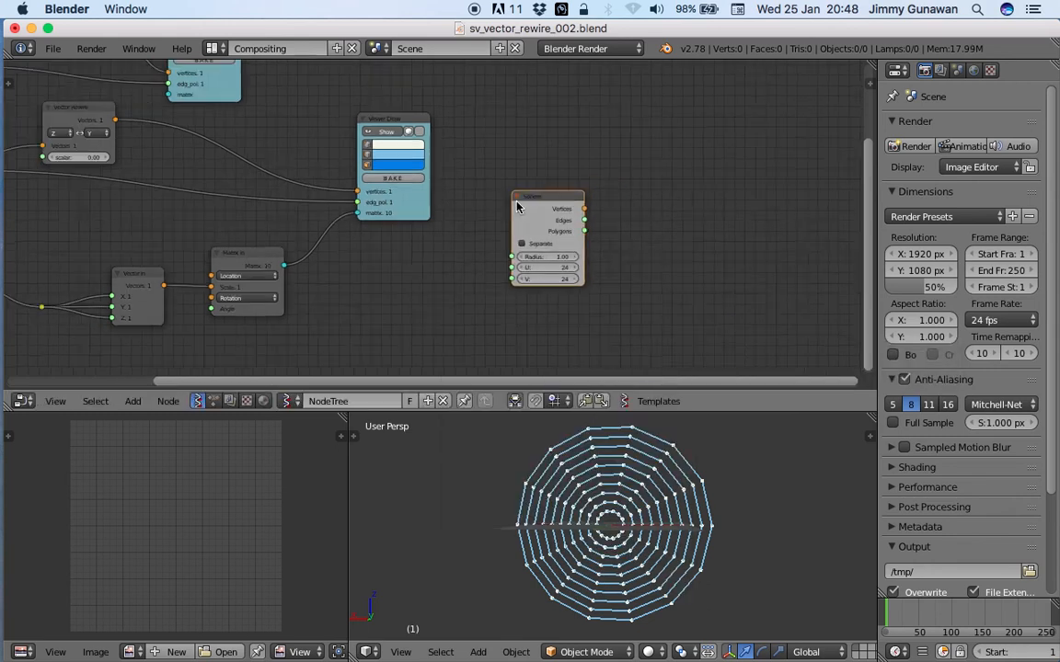
left_click_drag(659, 219, 311, 246)
Step: Delete the Range Float, reroute, Vector in, Matrix in and Circle nodes
left_click(414, 248)
left_click(360, 259, "shift")
key("x")
scroll(395, 210, "up", 2)
left_click(271, 180)
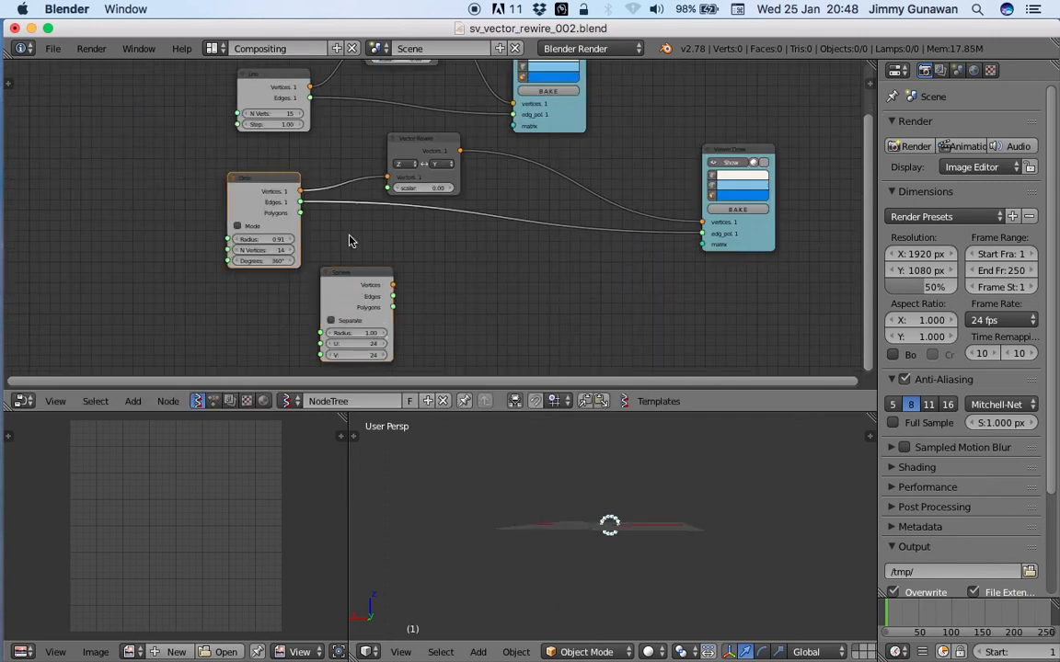
key("x")
Step: Connect the Sphere's Vertices to Vector Rewire and its Polygons to Viewer Draw's edg_pol input, and check the result
left_click_drag(366, 279, 375, 168)
scroll(287, 219, "up", 3)
middle_click_drag(567, 464, 609, 552)
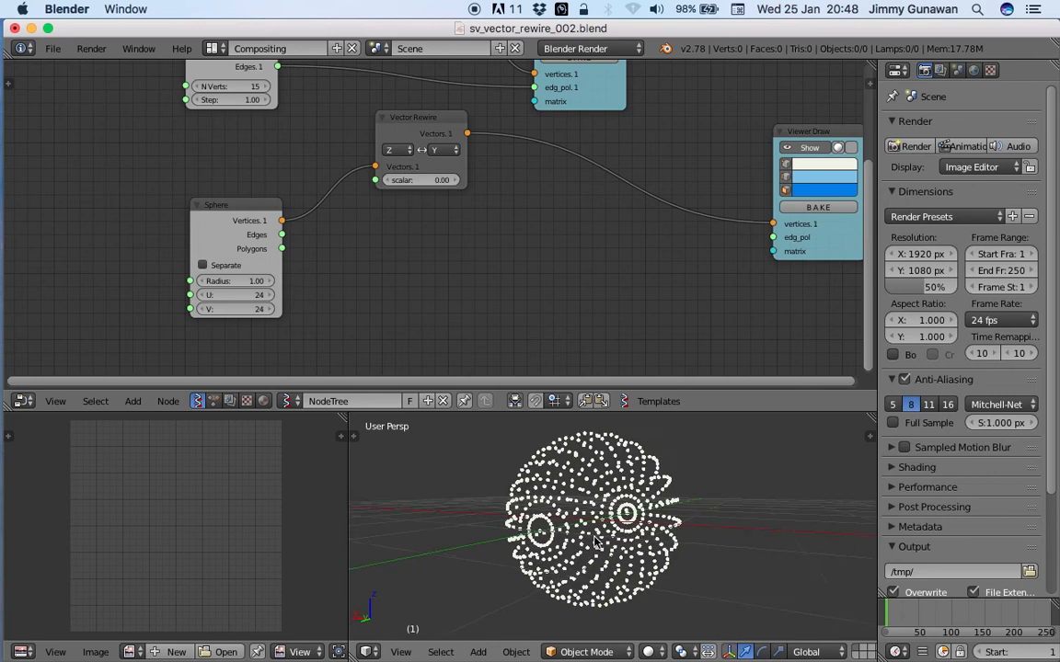
middle_click_drag(295, 224, 301, 216)
mouse_move(272, 248)
left_mouse_down()
mouse_move(281, 217)
mouse_move(780, 229)
left_mouse_up()
middle_click_drag(608, 528, 613, 526)
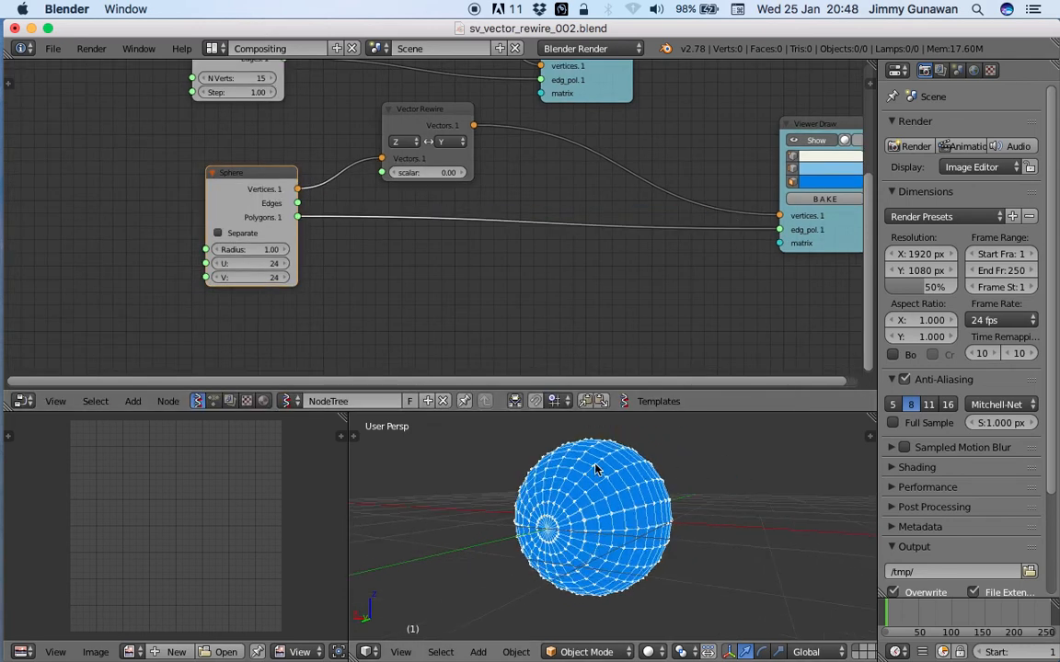
Step: Connect the Sphere's Vertices directly to Viewer Draw's vertices input to view the unrewired sphere, and shift the Sphere node away from Vector Rewire
mouse_move(297, 188)
left_mouse_down()
mouse_move(717, 200)
mouse_move(779, 215)
left_mouse_up()
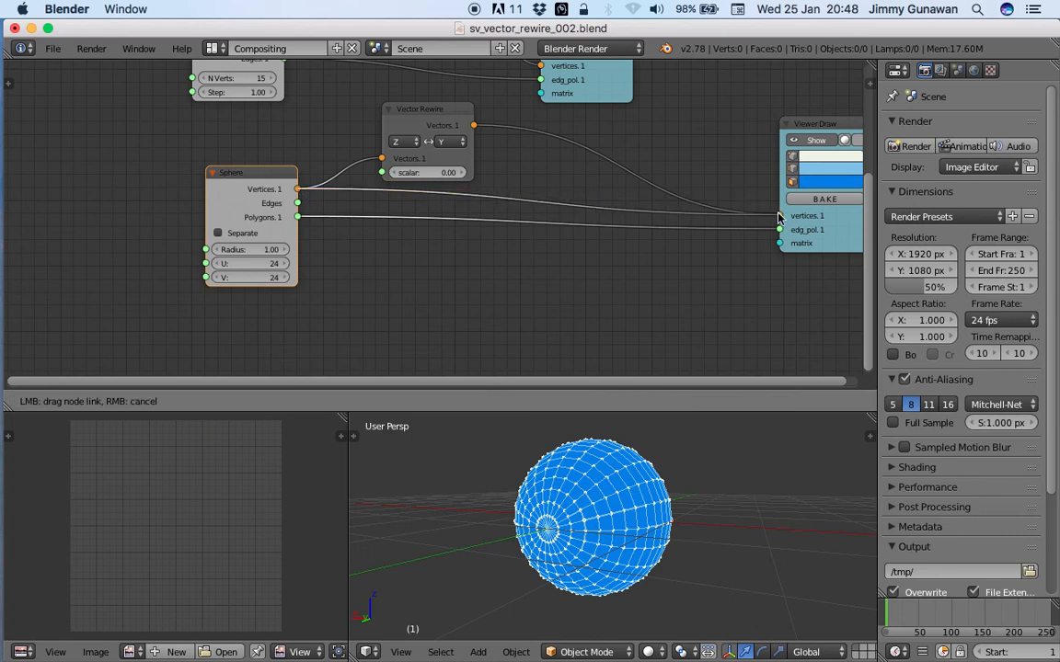
mouse_move(655, 526)
middle_mouse_down()
mouse_move(643, 559)
mouse_move(641, 535)
mouse_move(729, 533)
mouse_move(568, 532)
mouse_move(609, 450)
mouse_move(602, 432)
middle_mouse_up()
middle_click_drag(608, 536, 604, 558)
left_click_drag(253, 170, 226, 188)
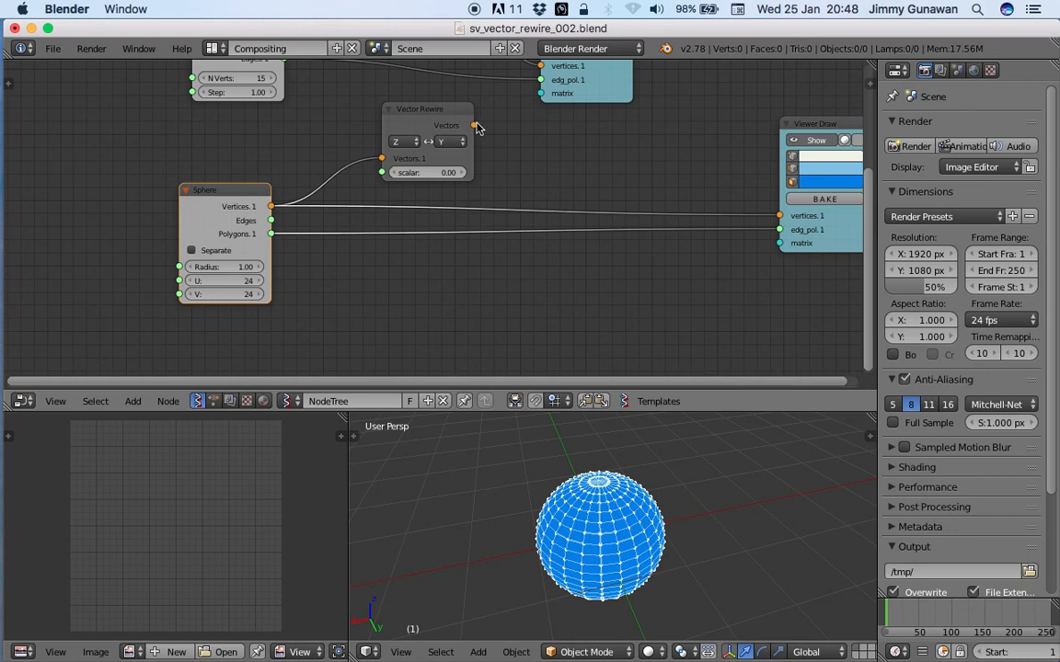
Step: Reconnect Vector Rewire's Vectors output to Viewer Draw's vertices input and inspect the rewired sphere
left_click_drag(474, 125, 486, 132)
left_click_drag(652, 169, 779, 215)
middle_click_drag(708, 547, 507, 598)
middle_click_drag(403, 611, 411, 317)
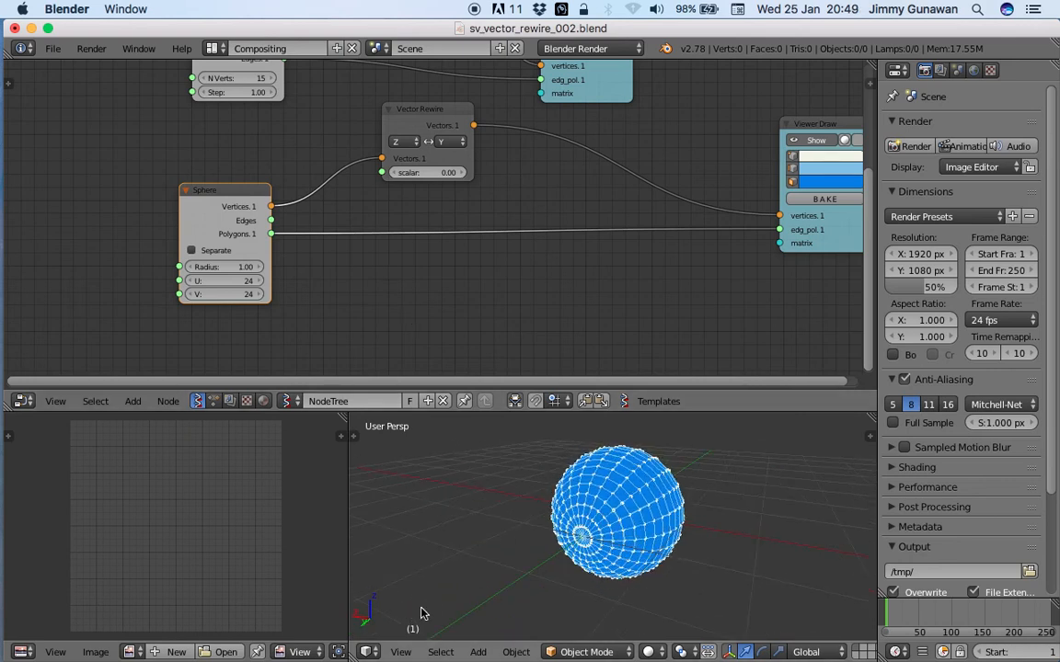
middle_click_drag(376, 619, 585, 565)
Step: Set Vector Rewire's target axis to X for a Z-X swap and inspect the sphere's poles
left_click(449, 140)
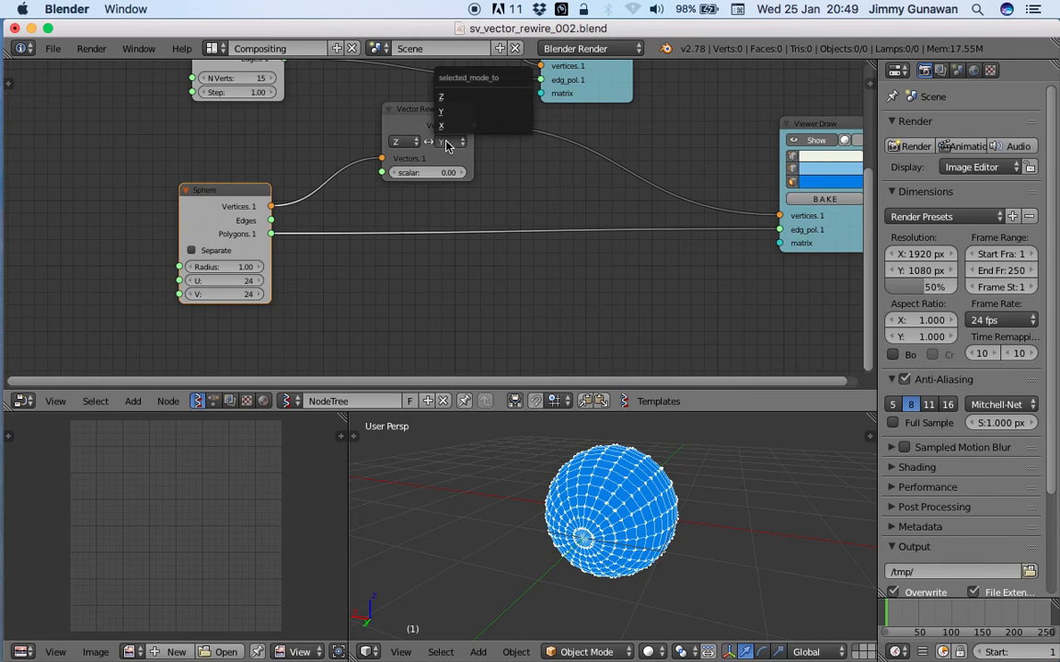
left_click(449, 119)
middle_click_drag(631, 535, 598, 550)
scroll(599, 545, "up", 2)
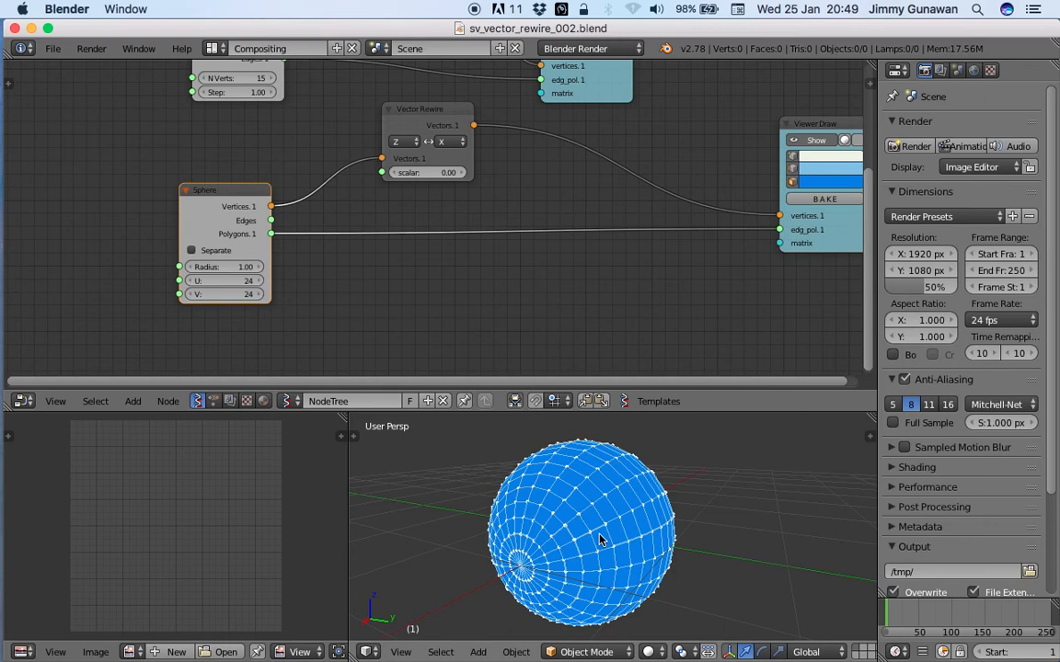
middle_click_drag(695, 547, 669, 535)
middle_click_drag(605, 532, 635, 479)
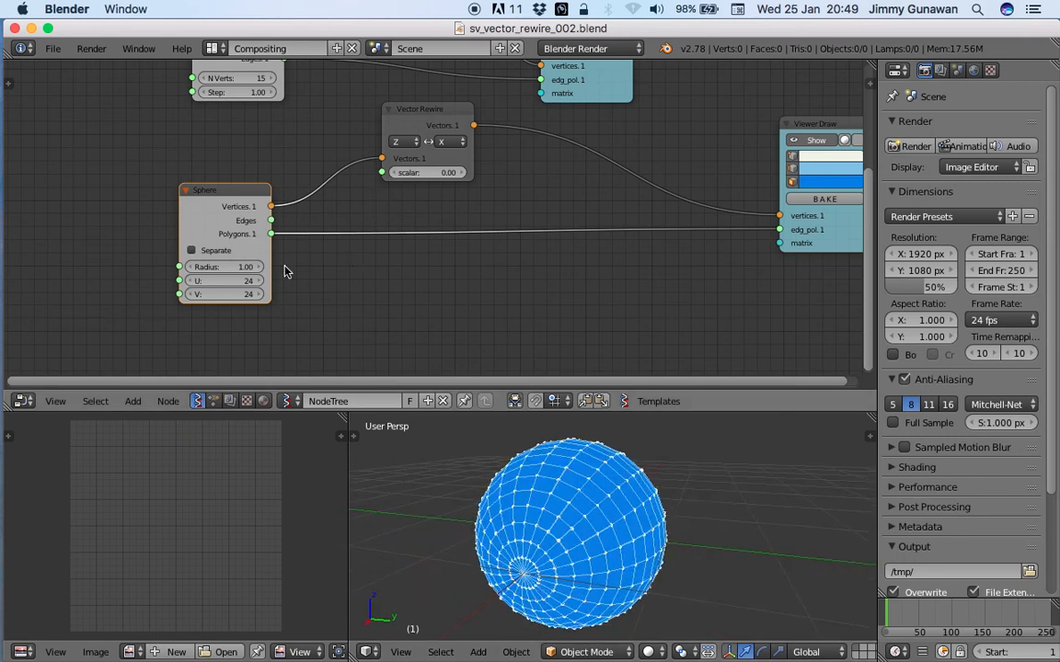
Step: Set the Sphere's radius to 0.79 and U and V to 12, and move Vector Rewire and Viewer Draw closer to it
left_click_drag(247, 268, 224, 294)
mouse_move(563, 521)
middle_mouse_down()
mouse_move(598, 532)
mouse_move(633, 522)
mouse_move(555, 527)
mouse_move(691, 513)
mouse_move(485, 506)
mouse_move(625, 449)
mouse_move(653, 514)
mouse_move(588, 515)
middle_mouse_up()
left_click_drag(387, 109, 327, 121)
left_click_drag(817, 127, 529, 157)
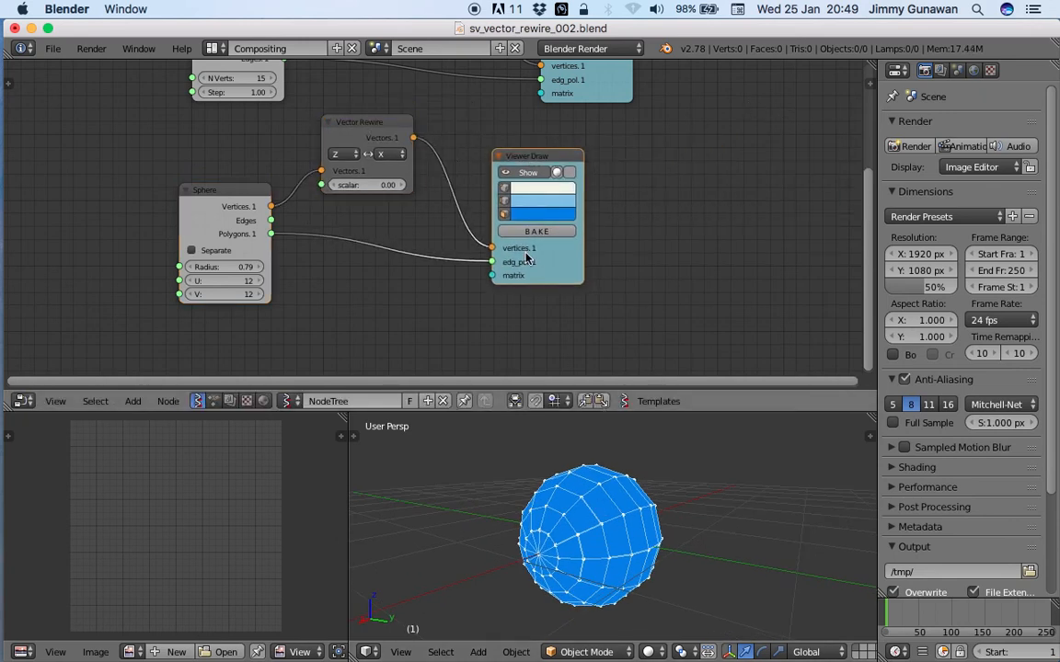
Step: Bake the previewed sphere into a mesh object and move it along the Y axis beside the preview
right_click(618, 603)
middle_click_drag(618, 604, 683, 609)
left_click_drag(626, 531, 806, 524)
middle_click_drag(713, 495, 657, 495, "shift")
Step: Move the Viewer Draw node farther away and delete the Vector Rewire and Sphere nodes
middle_click_drag(672, 161, 552, 175)
scroll(552, 177, "down", 2)
key("shift+a")
mouse_move(555, 179)
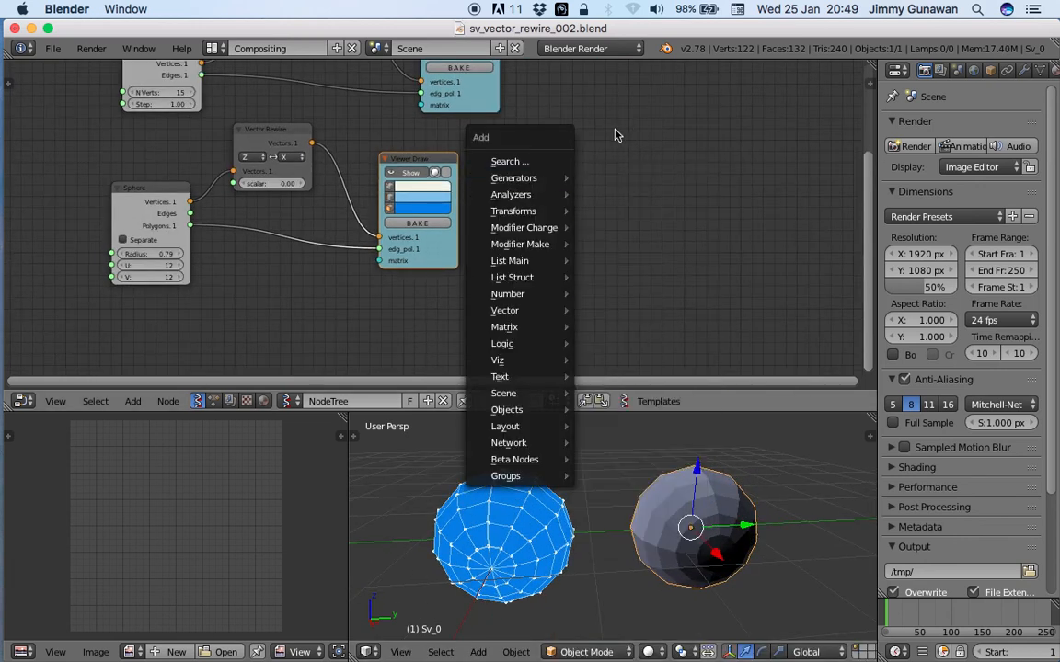
left_click_drag(433, 158, 593, 167)
left_click(290, 136)
key("x")
left_click(179, 195)
key("x")
Step: Add a Circle generator node in the space left by the Sphere node
key("shift+a")
mouse_move(180, 192)
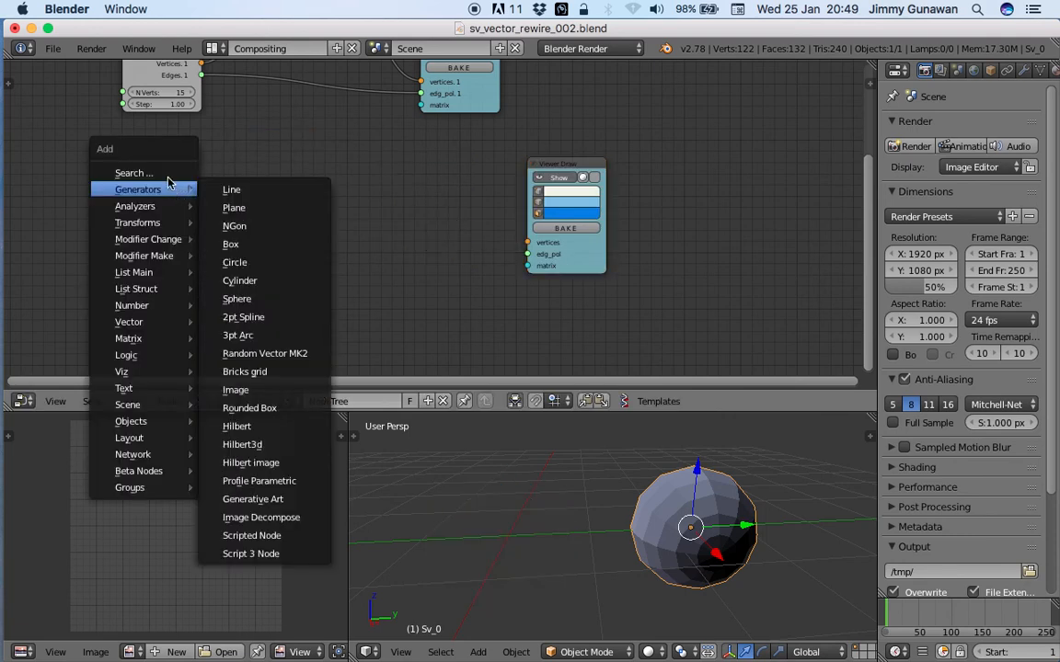
left_click(168, 178)
type("cir")
key("Return")
left_click(118, 194)
Step: Duplicate the Line setup's Vector Rewire node next to the Circle and connect the Circle's Vertices to it
middle_click_drag(117, 194, 153, 268)
middle_click_drag(301, 226, 317, 301)
left_click(356, 126)
key("shift+d")
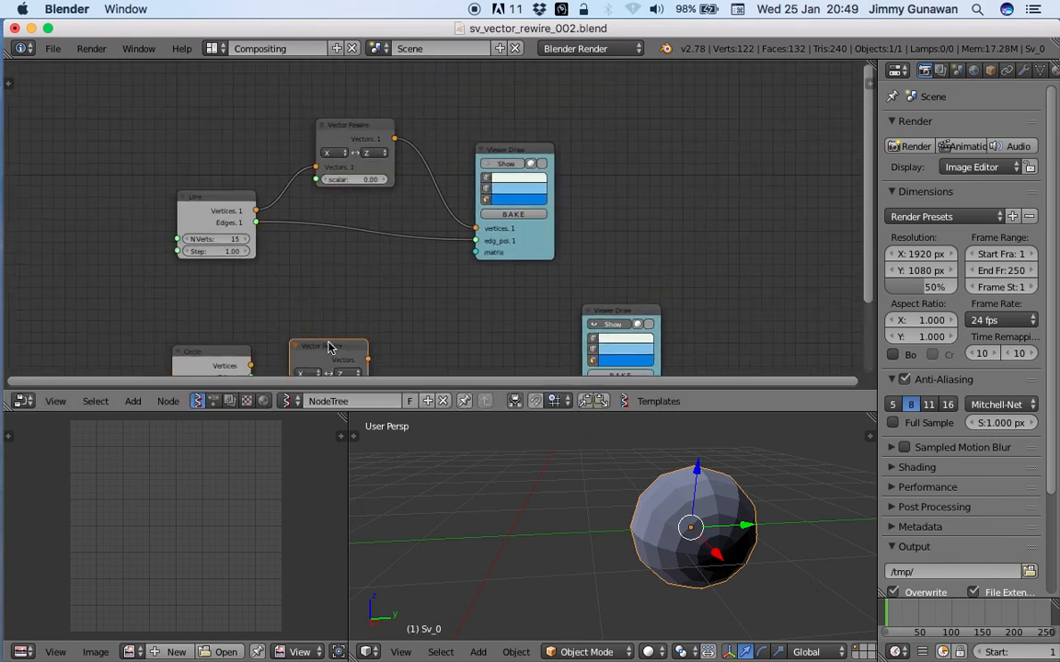
left_click(328, 346)
middle_click_drag(328, 346, 310, 195)
left_click_drag(232, 216, 274, 237)
left_click_drag(609, 159, 647, 157)
Step: Add a Skin Mesher mk1b node and connect Vector Rewire's Vectors output to its vertices input
key("shift+a")
left_click(445, 197)
type("skin")
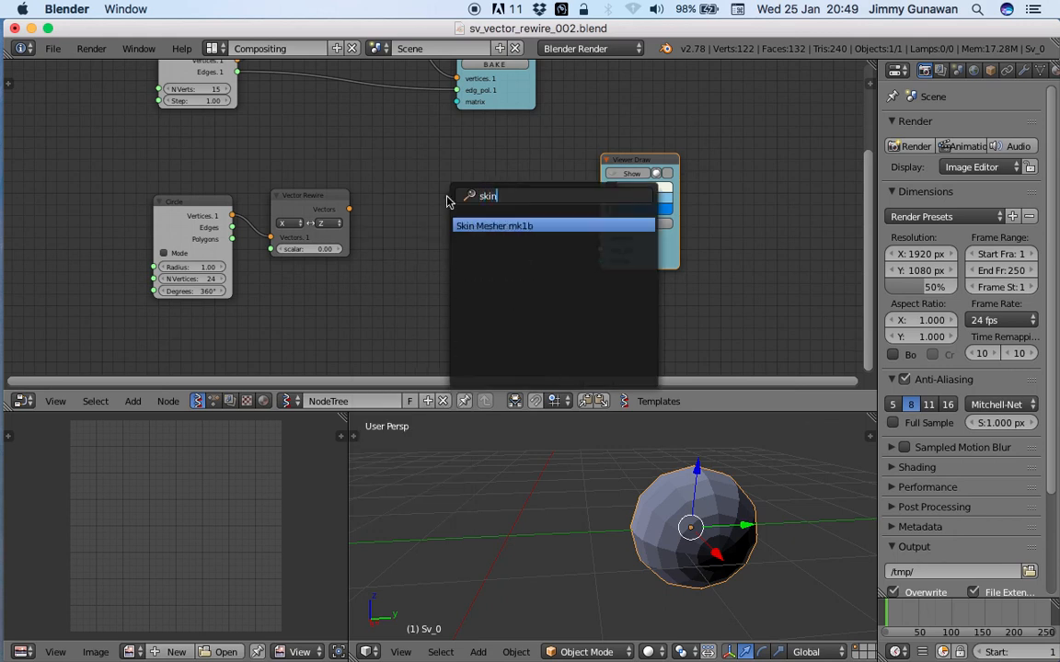
key("Return")
left_click(442, 201)
scroll(442, 200, "up", 2)
middle_click_drag(441, 200, 457, 177)
left_click_drag(349, 183, 383, 212)
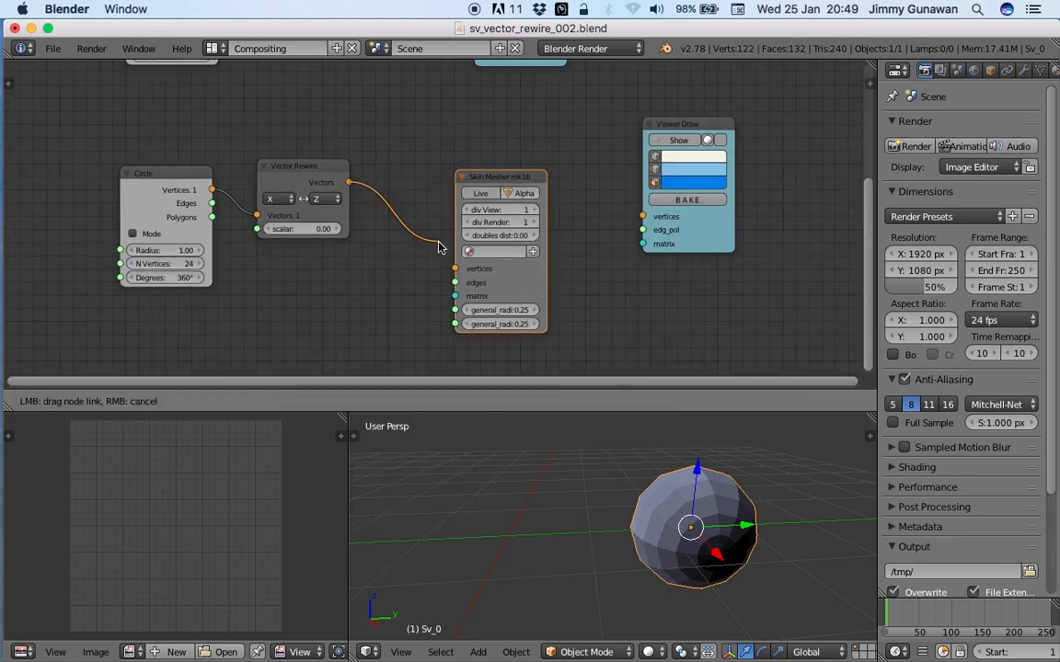
left_click_drag(454, 268, 455, 269)
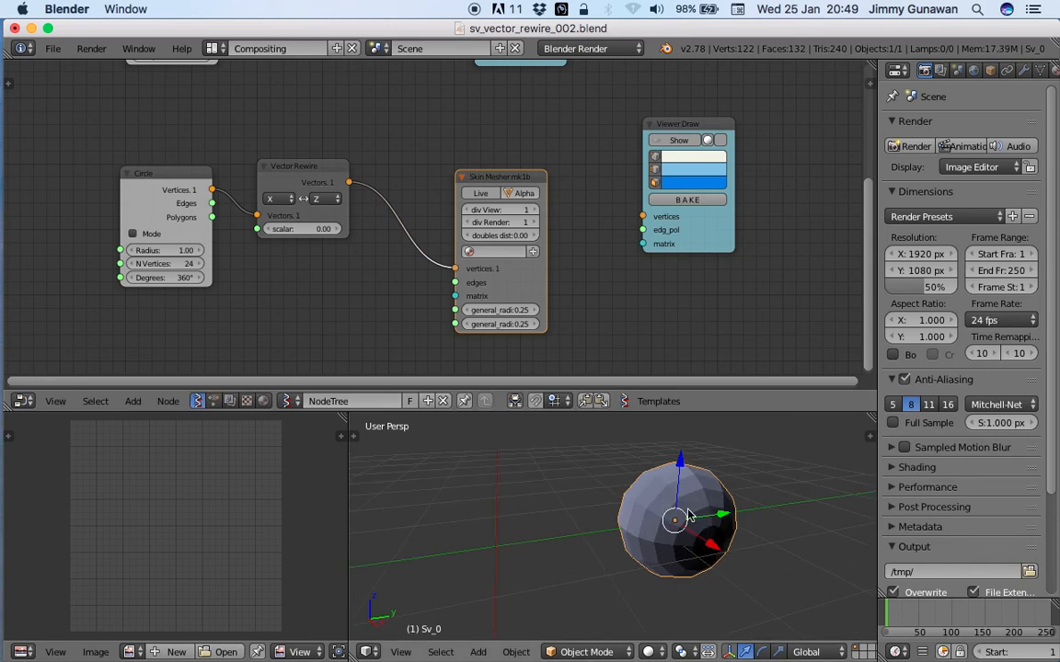
Step: Delete the baked sphere object and turn on Live for the Skin Mesher
middle_click_drag(650, 507, 652, 513)
left_click(484, 194)
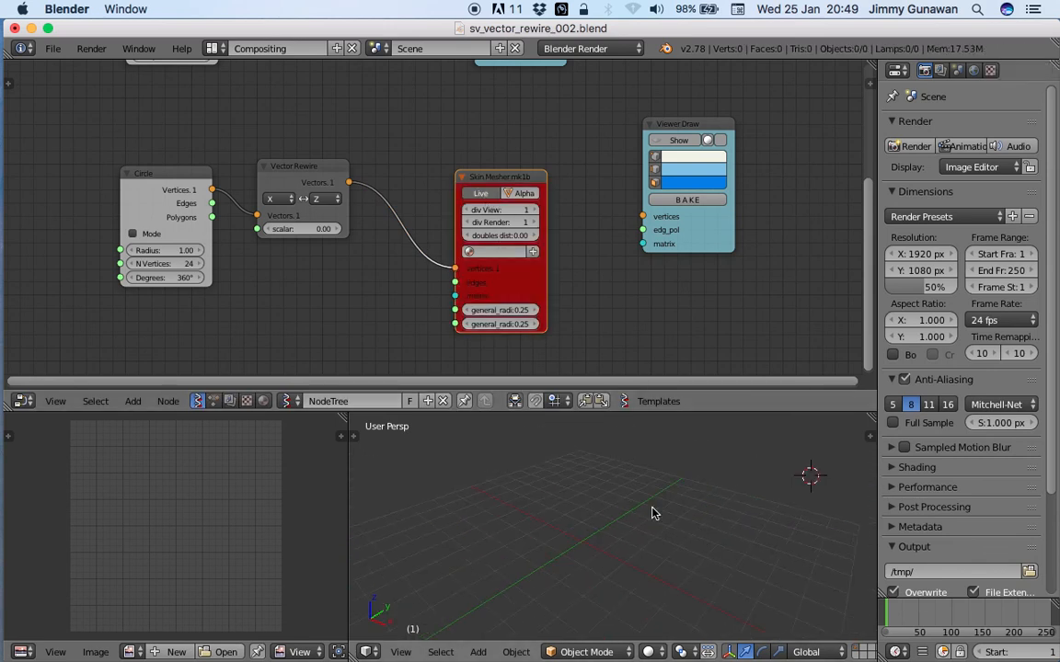
Step: Connect the Circle's Edges to the Skin Mesher's edges input, tidy the nodes and enlarge the 3D view to see the ring
left_click_drag(501, 194, 477, 169)
left_click_drag(211, 203, 430, 258)
left_click_drag(307, 170, 408, 164)
scroll(596, 532, "up", 5)
middle_click_drag(587, 540, 594, 469, "shift")
left_click_drag(619, 418, 626, 343)
middle_click_drag(626, 343, 635, 469)
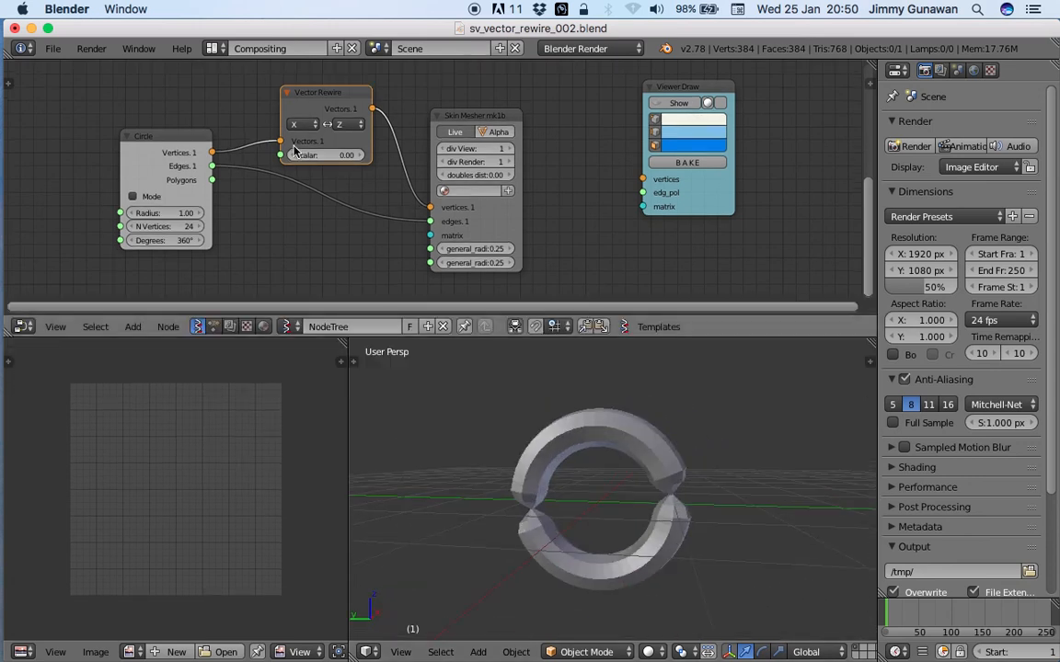
Step: Set Vector Rewire's scalar to 0.09, the Skin Mesher's first general radius to 0.26 and the Circle's radius to 1.33
scroll(313, 144, "down", 1)
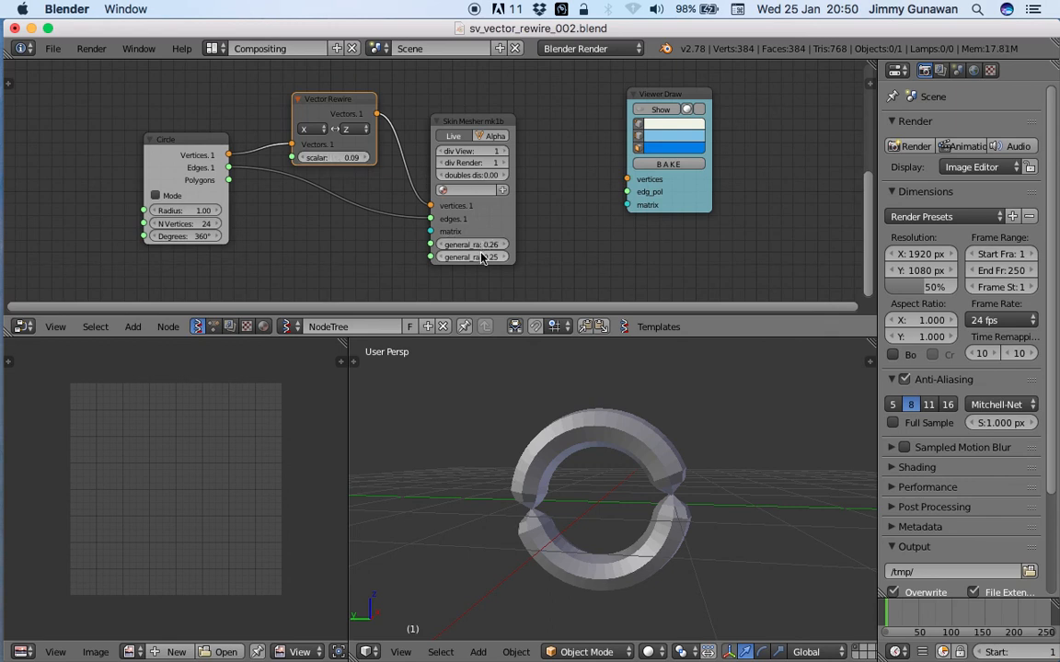
left_click_drag(190, 212, 236, 201)
left_click_drag(440, 138, 449, 175)
Step: Connect the Circle's Edges and Vector Rewire's Vectors to Viewer Draw and enable its Show option
mouse_move(228, 156)
left_mouse_down()
mouse_move(626, 179)
mouse_move(582, 196)
mouse_move(627, 192)
left_mouse_up()
middle_click_drag(628, 470, 632, 528)
left_click_drag(363, 128, 578, 141)
left_click_drag(633, 173, 629, 178)
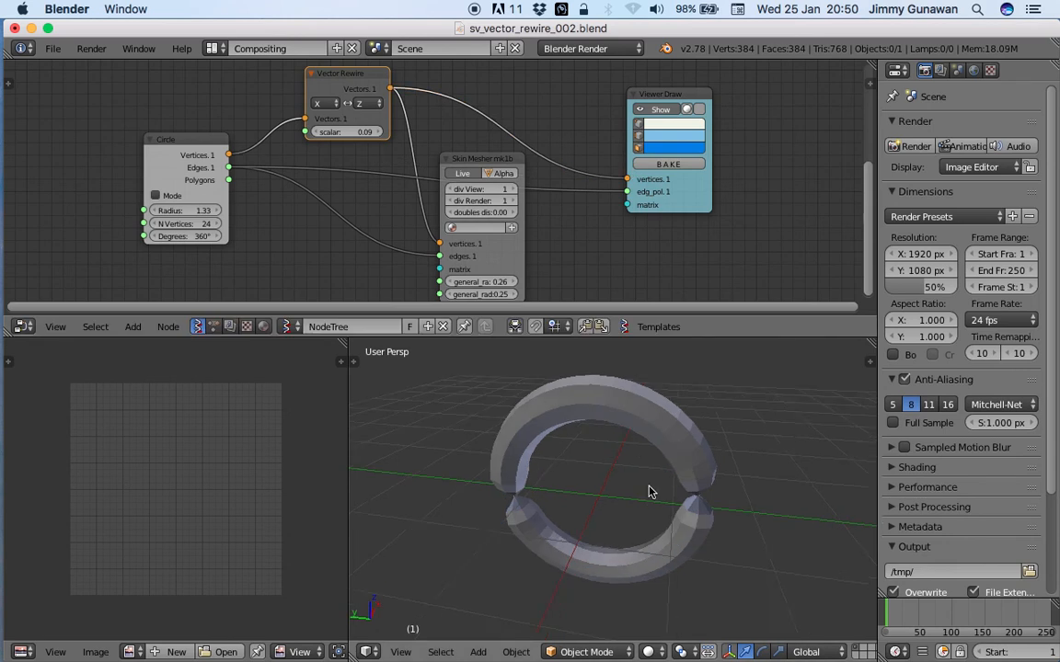
Step: Switch the 3D view to wireframe and compare the skinned ring with the drawn circle
key("z")
middle_click_drag(580, 482, 588, 442)
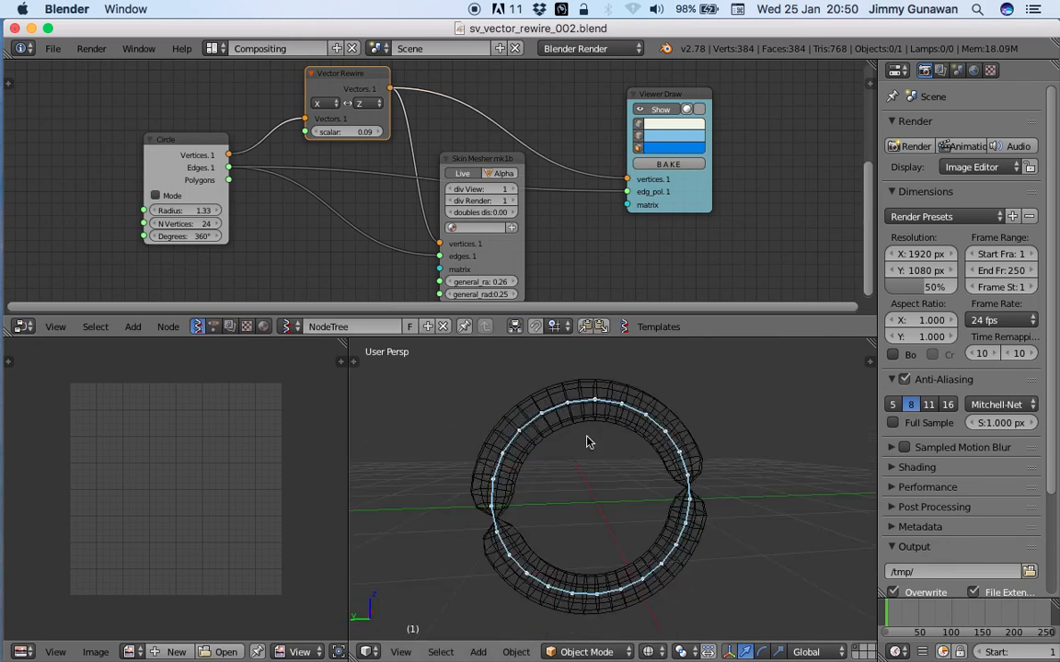
middle_click_drag(647, 459, 563, 461)
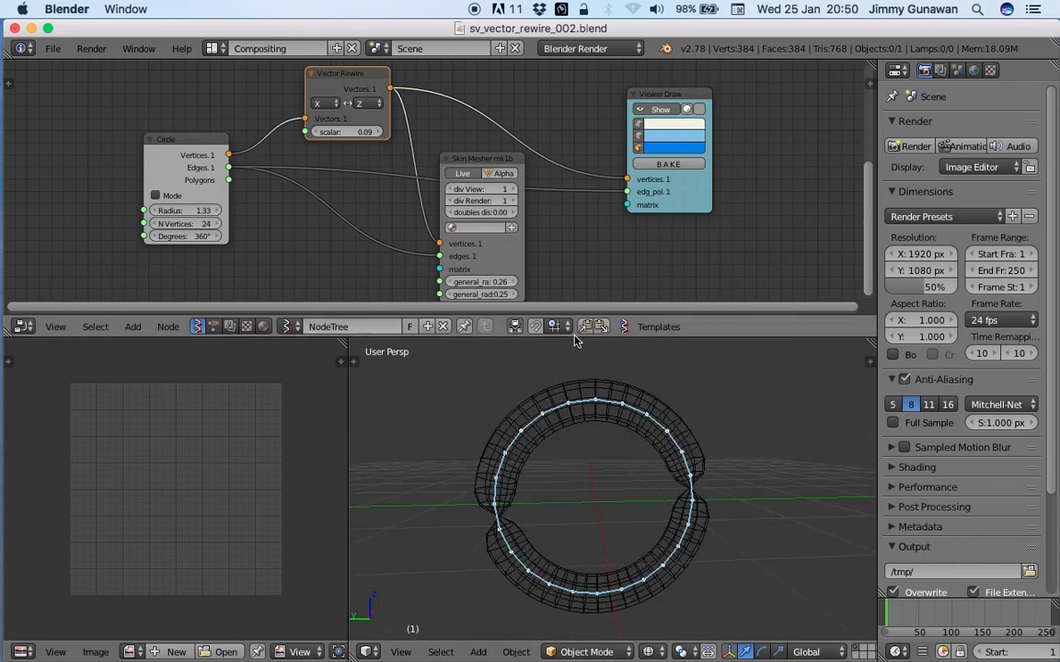
Step: Enlarge the node editor and save the file over sv_vector_rewire_002.blend
left_click_drag(574, 337, 574, 364)
middle_click_drag(552, 257, 563, 241)
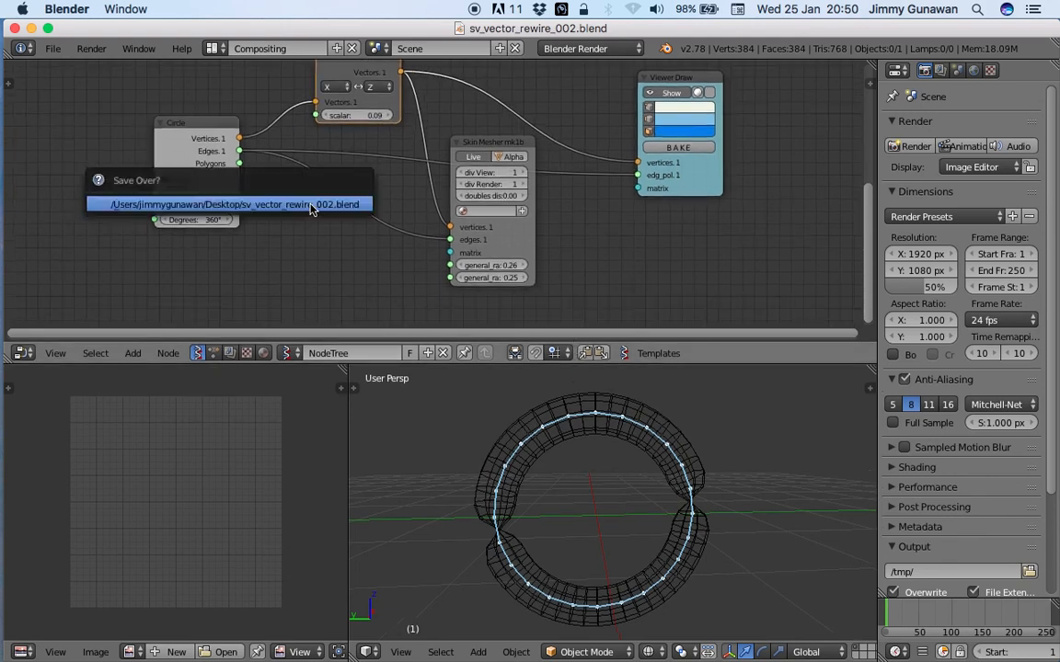
mouse_move(212, 205)
left_mouse_down()
mouse_move(303, 205)
mouse_move(193, 205)
mouse_move(211, 205)
left_mouse_up()
Step: Set Vector Rewire's target axis to Y and check the skinned ring in solid shading
mouse_move(523, 454)
middle_mouse_down()
mouse_move(591, 476)
mouse_move(538, 466)
middle_mouse_up()
scroll(369, 217, "up", 3)
left_click(363, 124)
left_click(364, 94)
middle_click_drag(549, 582, 539, 567)
key("z")
Step: Overwrite the saved blend file and return the 3D view to wireframe
key("ctrl+s")
left_click(539, 554)
key("z")
middle_click_drag(524, 521, 539, 500)
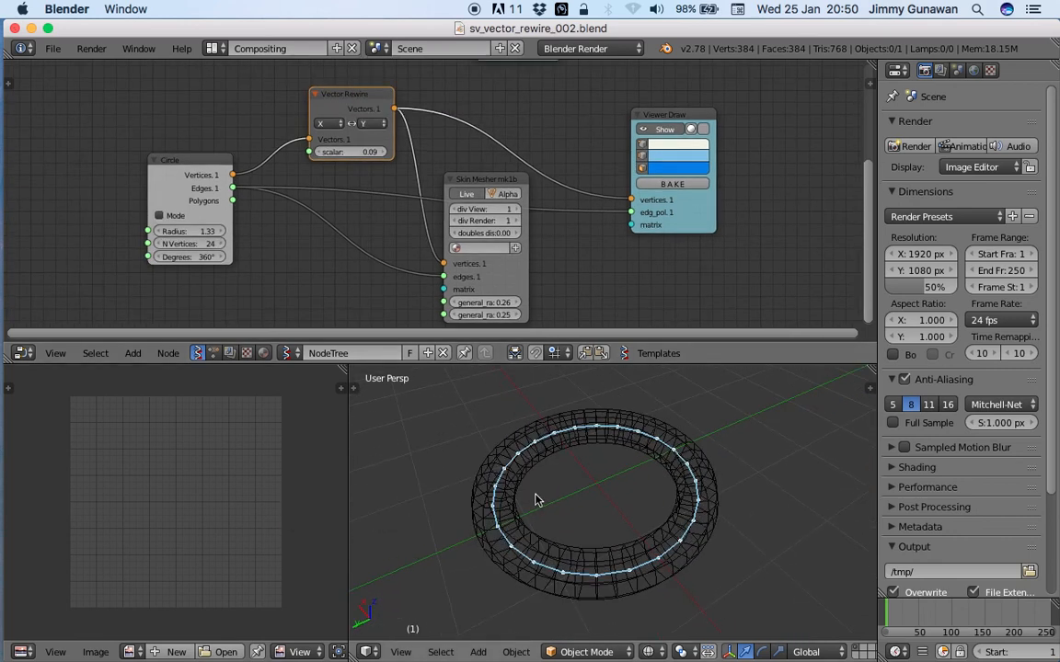
Step: Set Vector Rewire's target axis to Z and inspect the upright ring
left_click(371, 123)
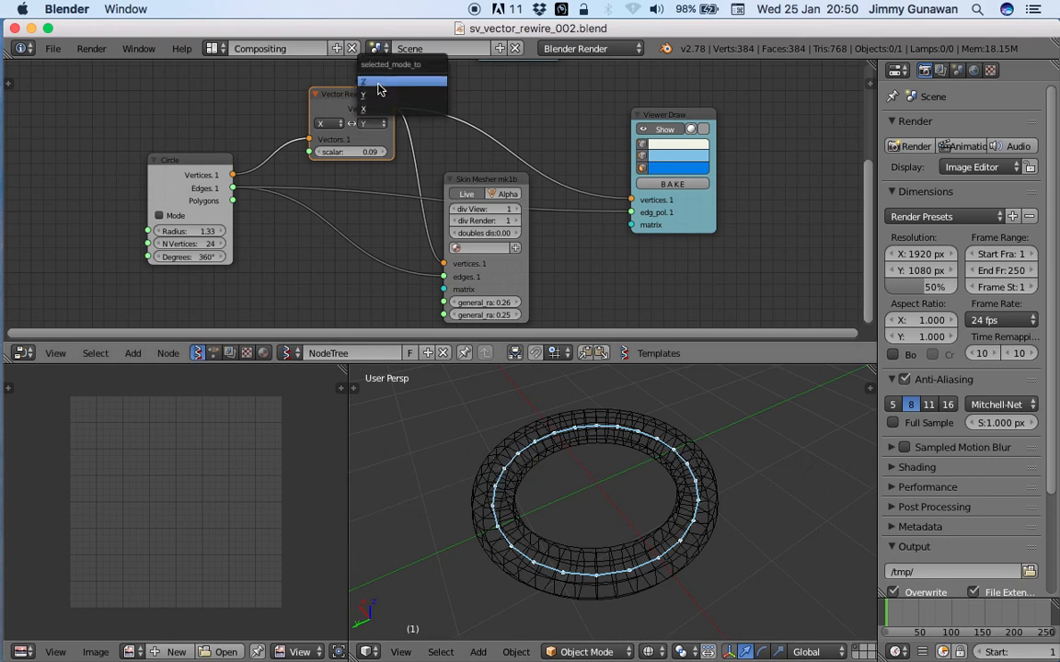
left_click(378, 84)
middle_click_drag(670, 579, 649, 452)
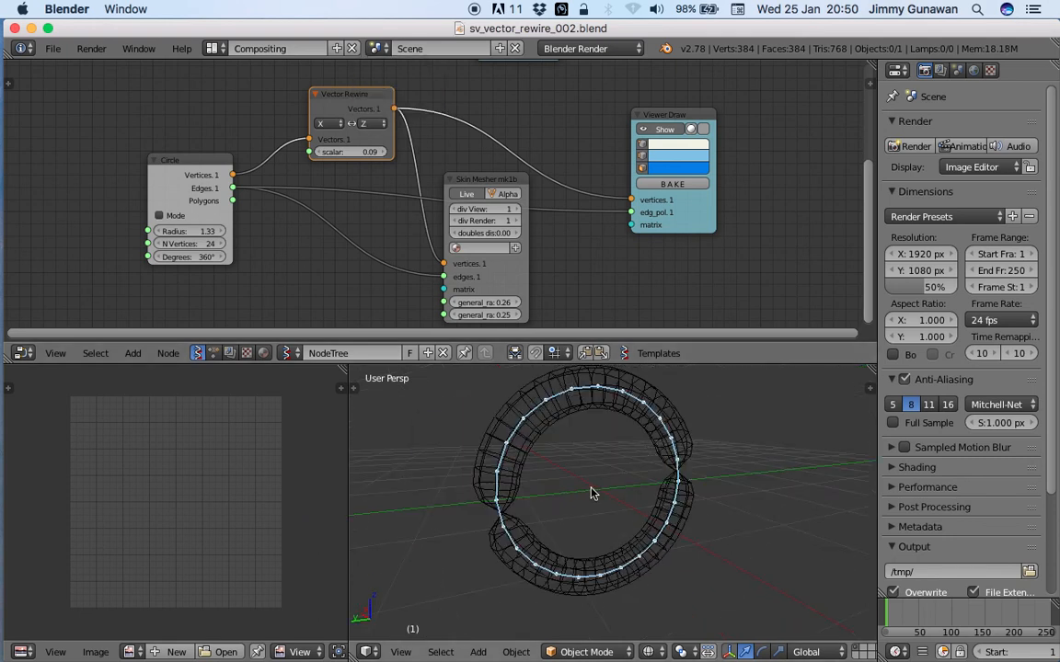
middle_click_drag(685, 495, 707, 497)
Step: Move the Skin Mesher node down and set its first general radius to 0.11, checking the ring in solid shading
left_click_drag(494, 180, 493, 215)
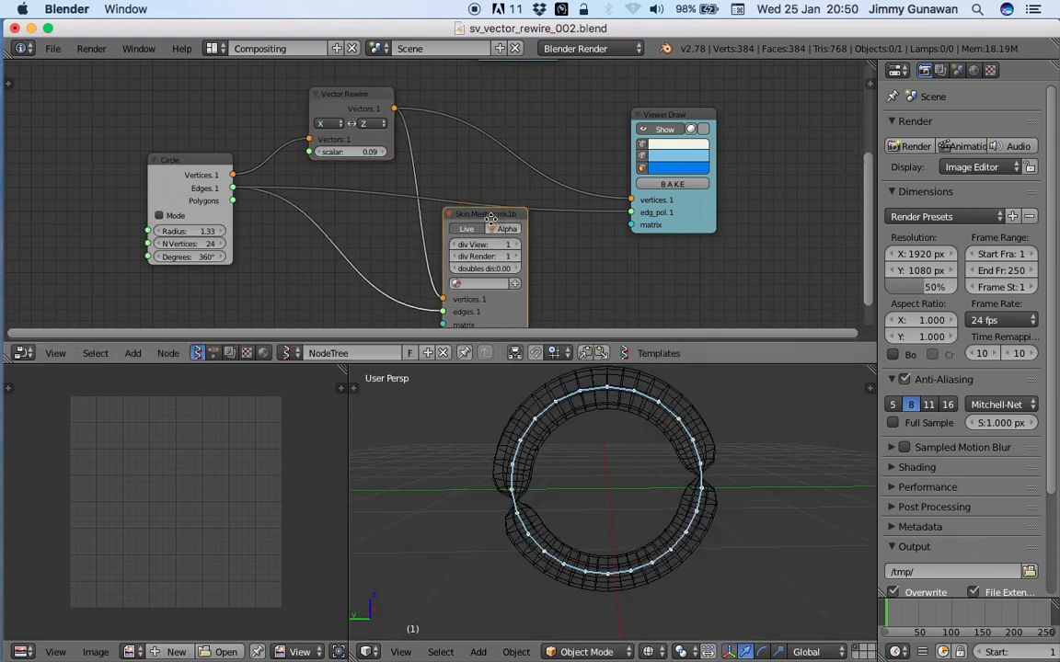
middle_click_drag(491, 216, 486, 133)
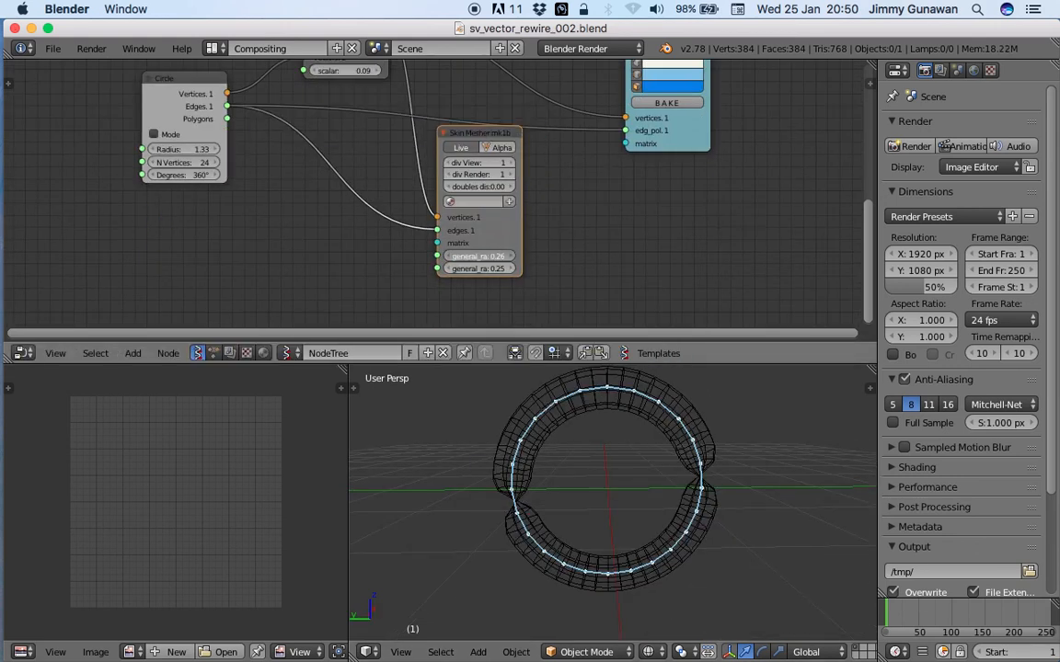
left_click_drag(491, 258, 474, 258)
key("z")
middle_click_drag(537, 459, 637, 479)
left_click_drag(474, 258, 437, 258)
mouse_move(654, 591)
middle_mouse_down()
mouse_move(524, 482)
mouse_move(599, 492)
mouse_move(527, 504)
mouse_move(634, 508)
mouse_move(557, 527)
middle_mouse_up()
key("z")
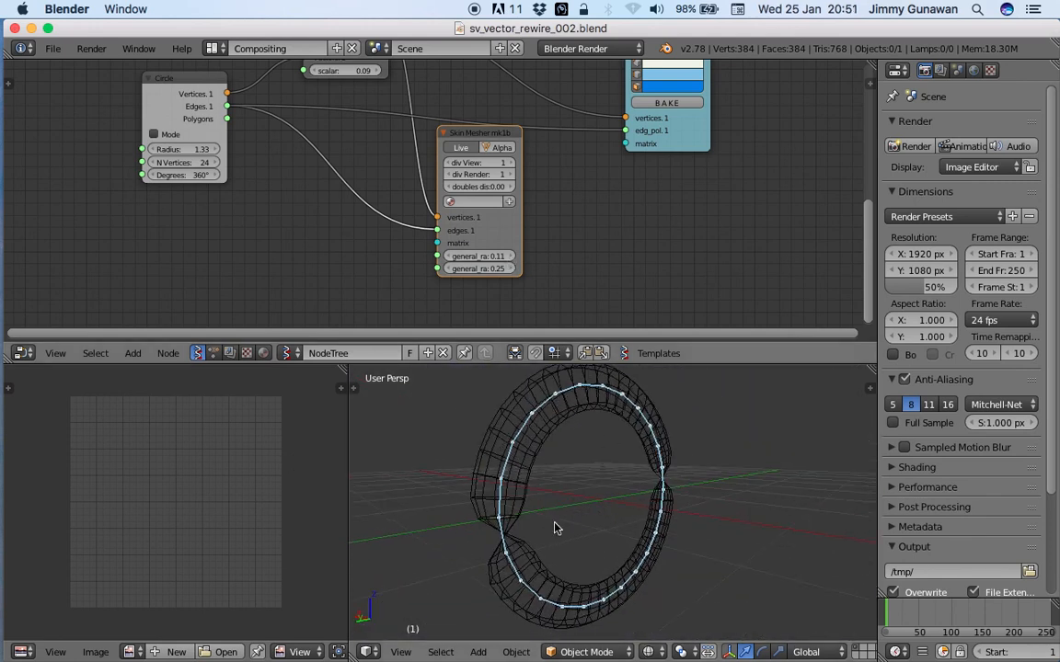
Step: Save over the current blend file and move the Circle node away from the other nodes to make room
scroll(406, 100, "up", 5)
key("ctrl+s")
left_click(407, 100)
scroll(411, 165, "down", 2)
left_click_drag(279, 174, 172, 215)
middle_click_drag(252, 251, 262, 210)
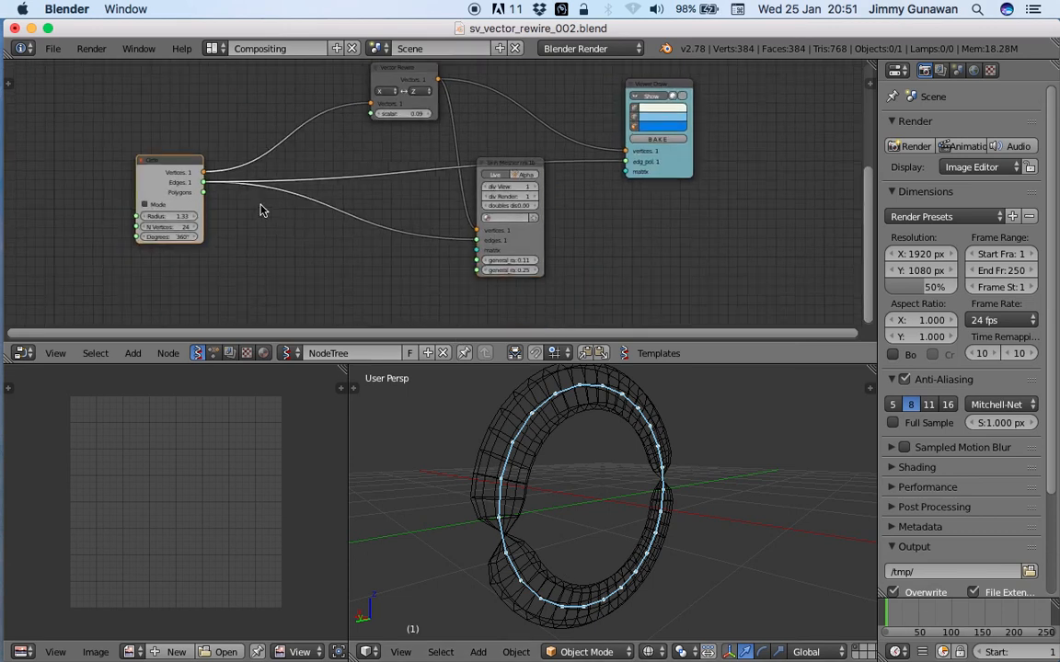
Step: Add a Vector out node below the Circle and connect the Circle's Vertices to it
key("space")
type("vec")
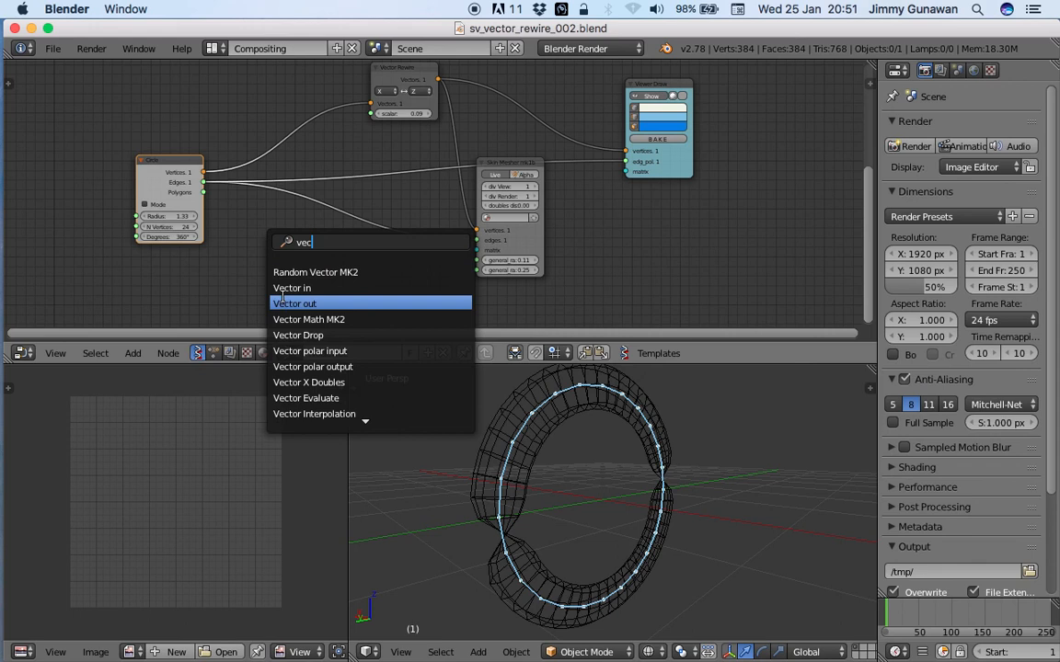
left_click(257, 301)
left_click(253, 234)
left_click_drag(204, 173, 266, 259)
Step: Add a Vector in node beside Vector out and connect its Vectors output to the Skin Mesher's vertices input
key("shift+a")
left_click(372, 248)
type("vec")
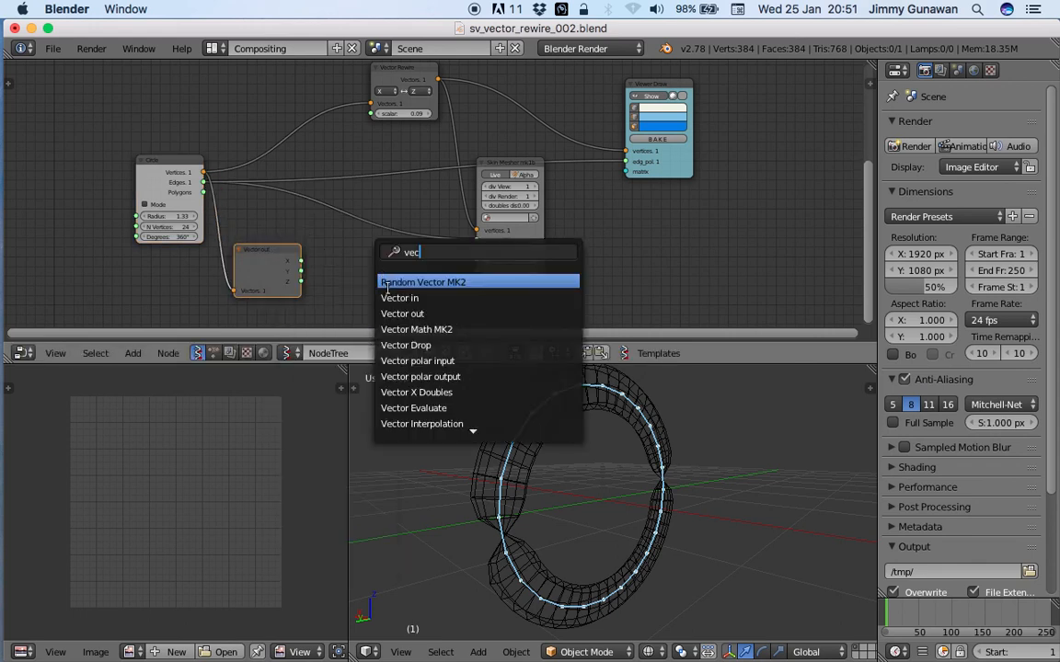
left_click(399, 298)
left_click(348, 243)
left_click_drag(395, 268, 477, 231)
Step: Try linking Vector out's X and Z outputs to Vector in's X input, inspecting the skinned mesh each time
left_click_drag(301, 261, 348, 284)
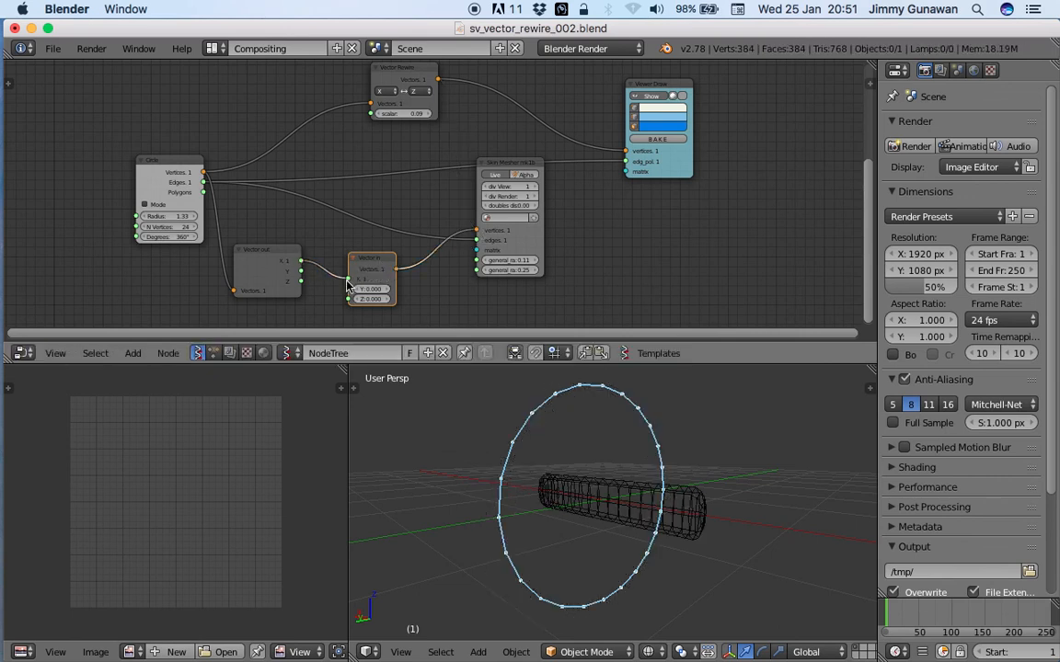
middle_click_drag(562, 442, 490, 381)
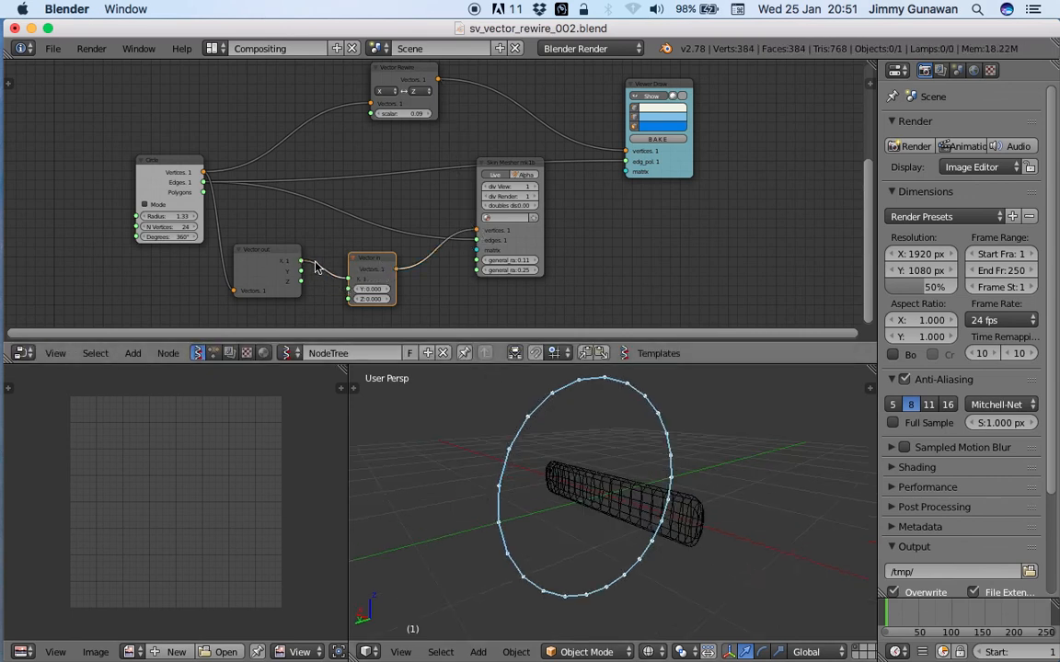
left_click_drag(301, 280, 352, 279)
middle_click_drag(589, 513, 572, 511)
left_click_drag(301, 265, 335, 284)
left_click_drag(302, 281, 347, 279)
middle_click_drag(629, 501, 587, 510)
Step: Switch the 3D view to solid shading and cut the links between Vector out and Vector in
key("z")
middle_click_drag(518, 386, 499, 399)
mouse_move(302, 261)
left_mouse_down()
mouse_move(332, 274)
mouse_move(321, 255)
left_mouse_up()
left_click_drag(322, 251, 327, 289, "ctrl")
middle_click_drag(327, 289, 339, 259)
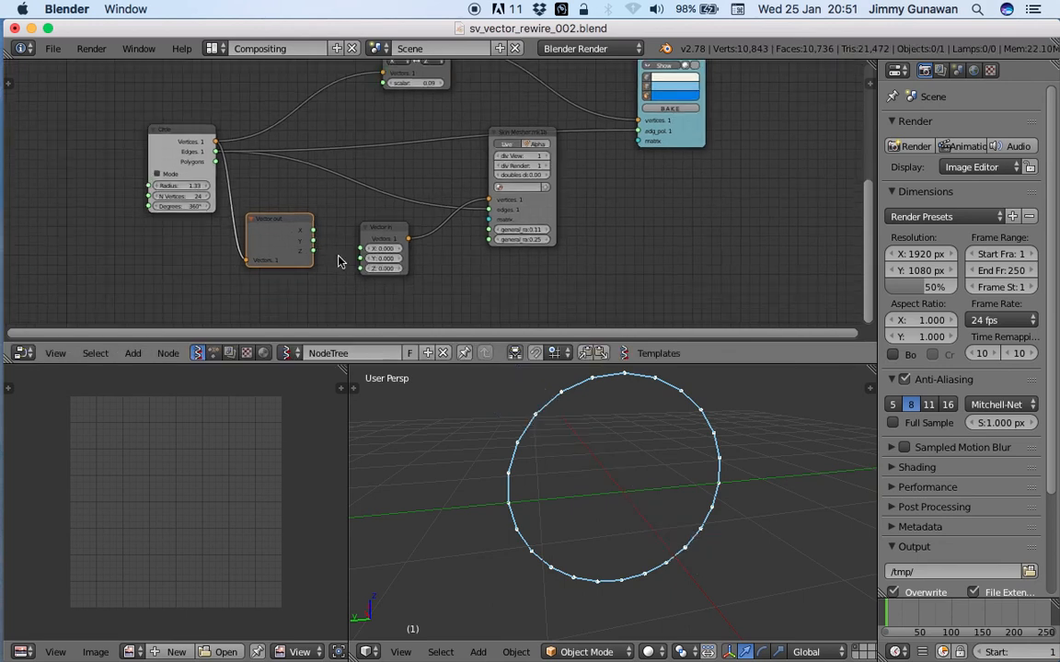
Step: Connect Vector out's X, Y and Z outputs to the matching X, Y and Z inputs of Vector in
mouse_move(314, 231)
left_mouse_down()
mouse_move(361, 248)
mouse_move(352, 265)
mouse_move(361, 260)
left_mouse_up()
middle_click_drag(589, 481, 591, 508)
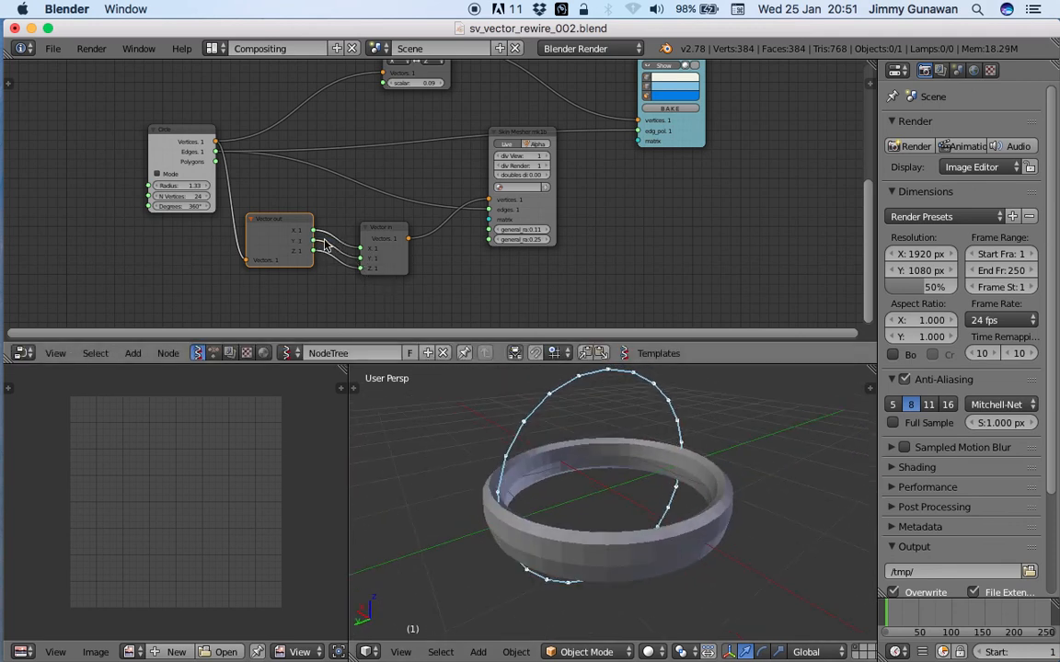
Step: Rewire Vector out so X feeds Vector in's Z, Y feeds X and Z feeds Y, and inspect the ring
left_click_drag(314, 232, 359, 270)
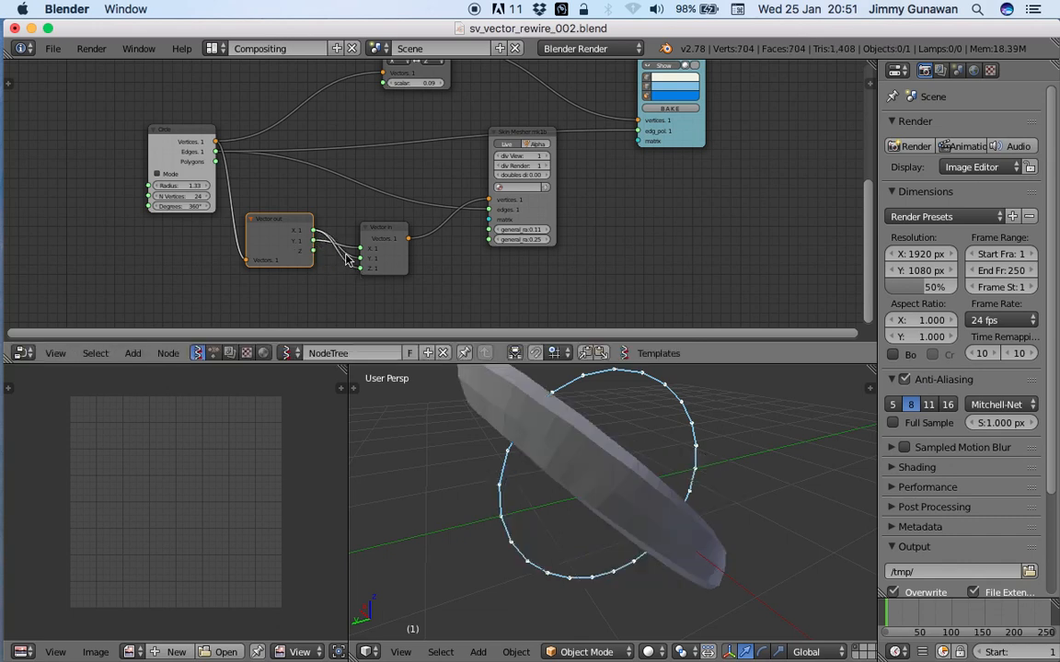
left_click_drag(314, 250, 359, 258)
middle_click_drag(674, 481, 600, 429)
Step: Move the Skin Mesher node down beside Vector in and save the file over the existing one
middle_click_drag(590, 239, 539, 265)
left_click_drag(475, 161, 459, 192)
middle_click_drag(560, 235, 543, 225)
key("super+s")
left_click(543, 224)
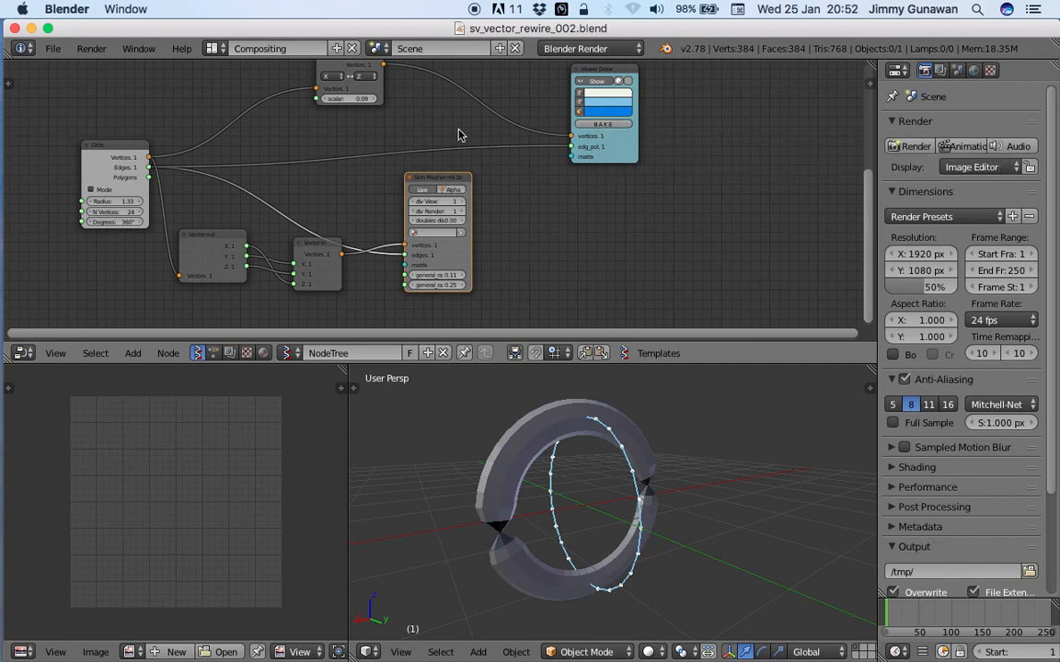
Step: Set Vector Rewire's scalar to -0.03 and switch its target axis to Y and back to Z
middle_click_drag(405, 136, 420, 145)
left_click_drag(385, 111, 373, 111)
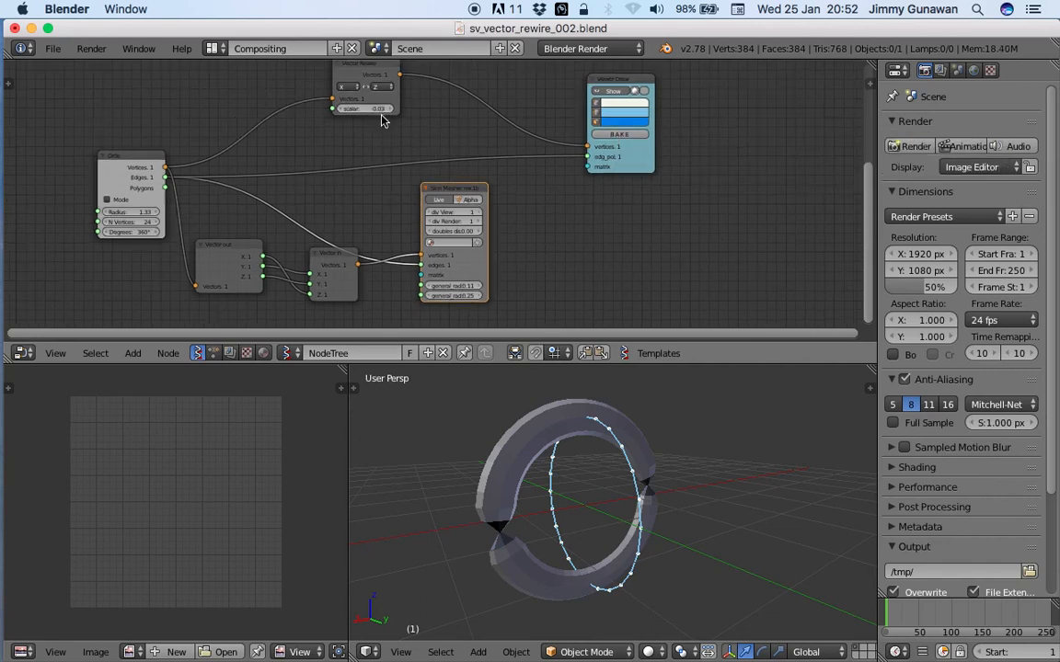
left_click(383, 86)
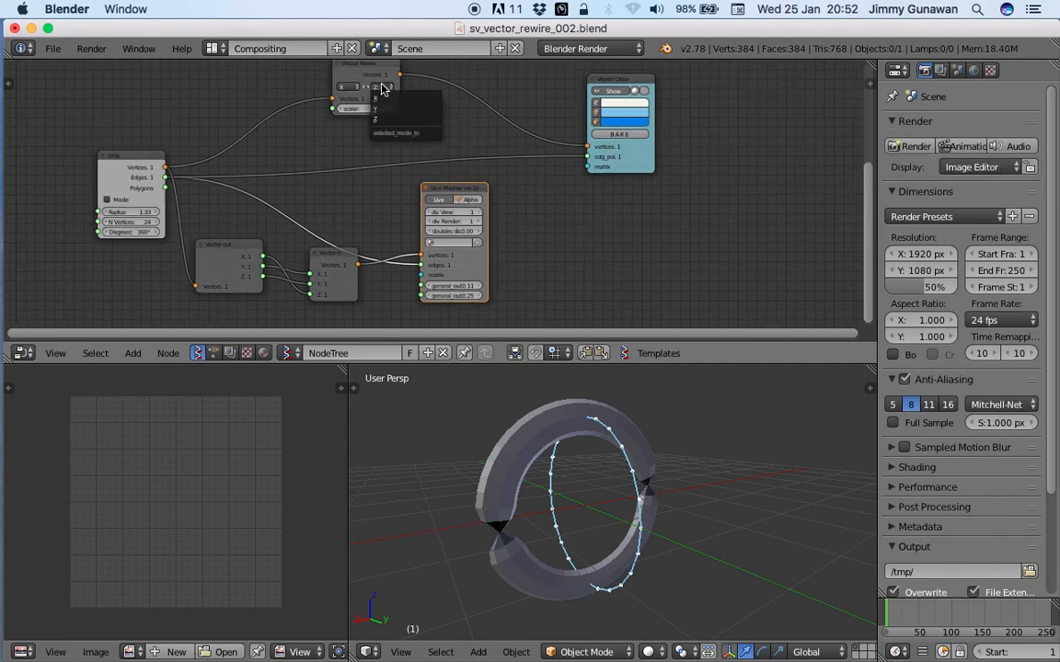
left_click(386, 107)
left_click(382, 87)
left_click(389, 116)
middle_click_drag(633, 479, 670, 504)
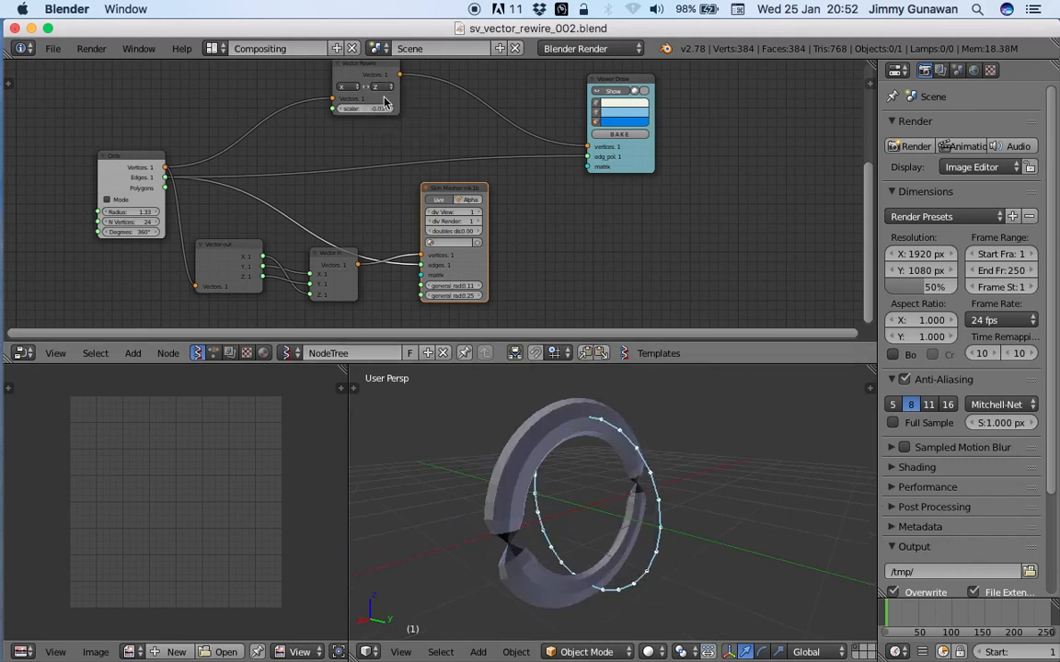
Step: Start a new link from Vector out's X output
left_click_drag(261, 258, 264, 261)
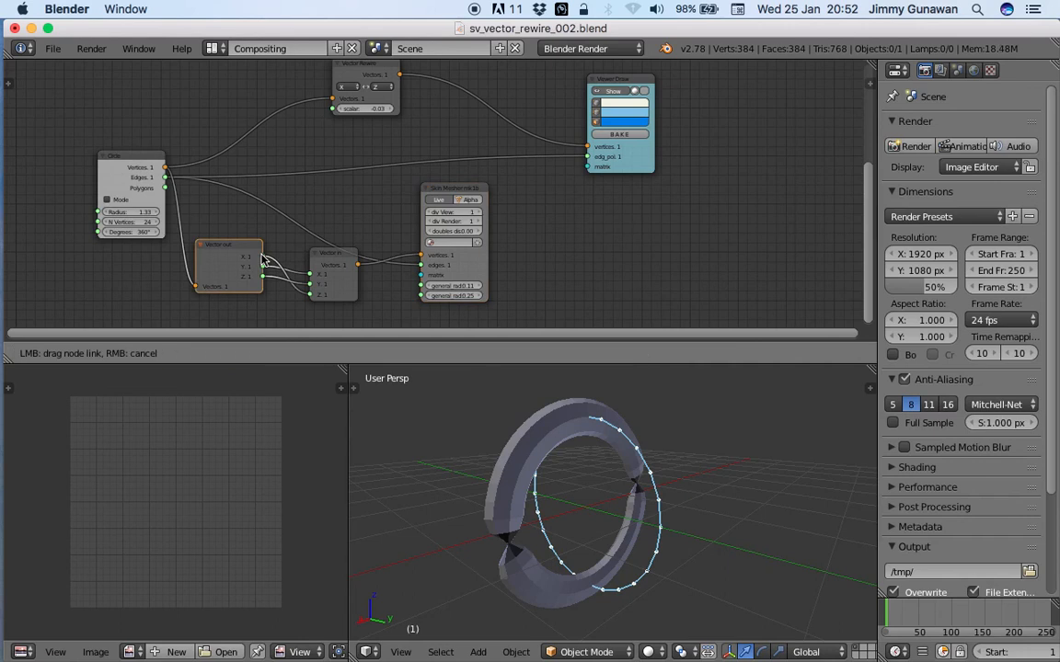